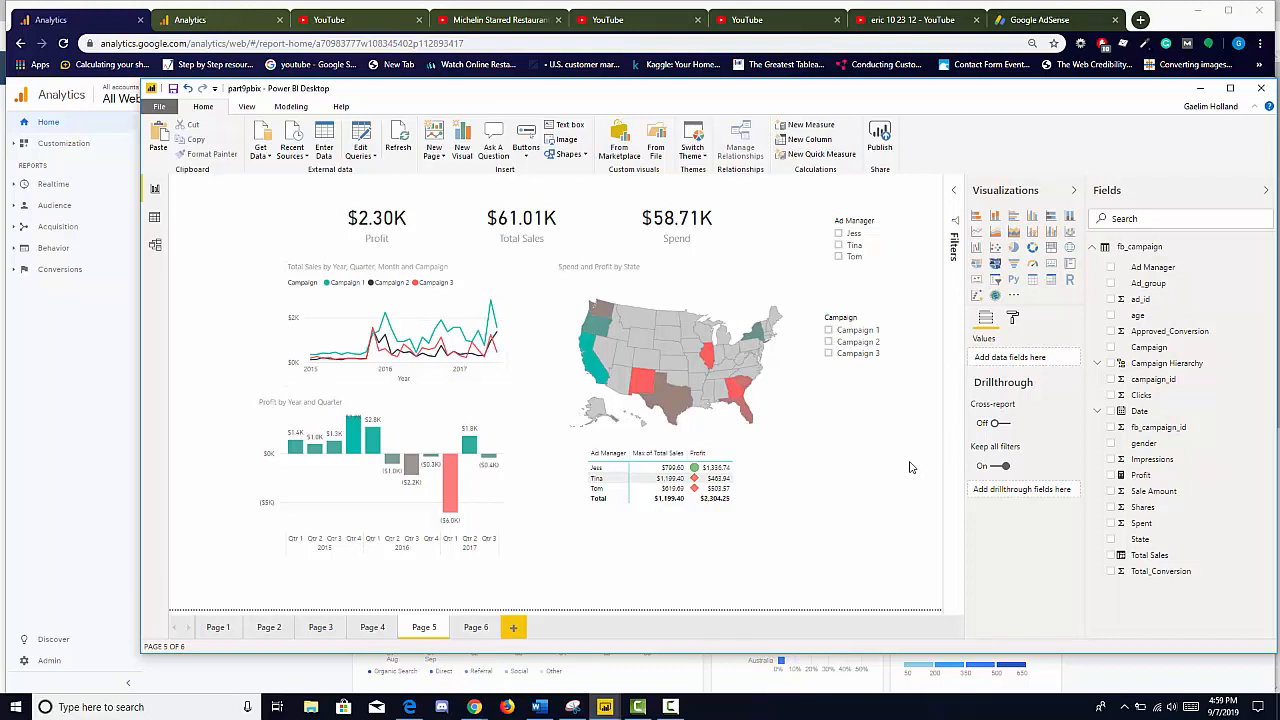
Add a slicer based on the Date field and place it below the Campaign slicer on Page 5.
left_click(995, 279)
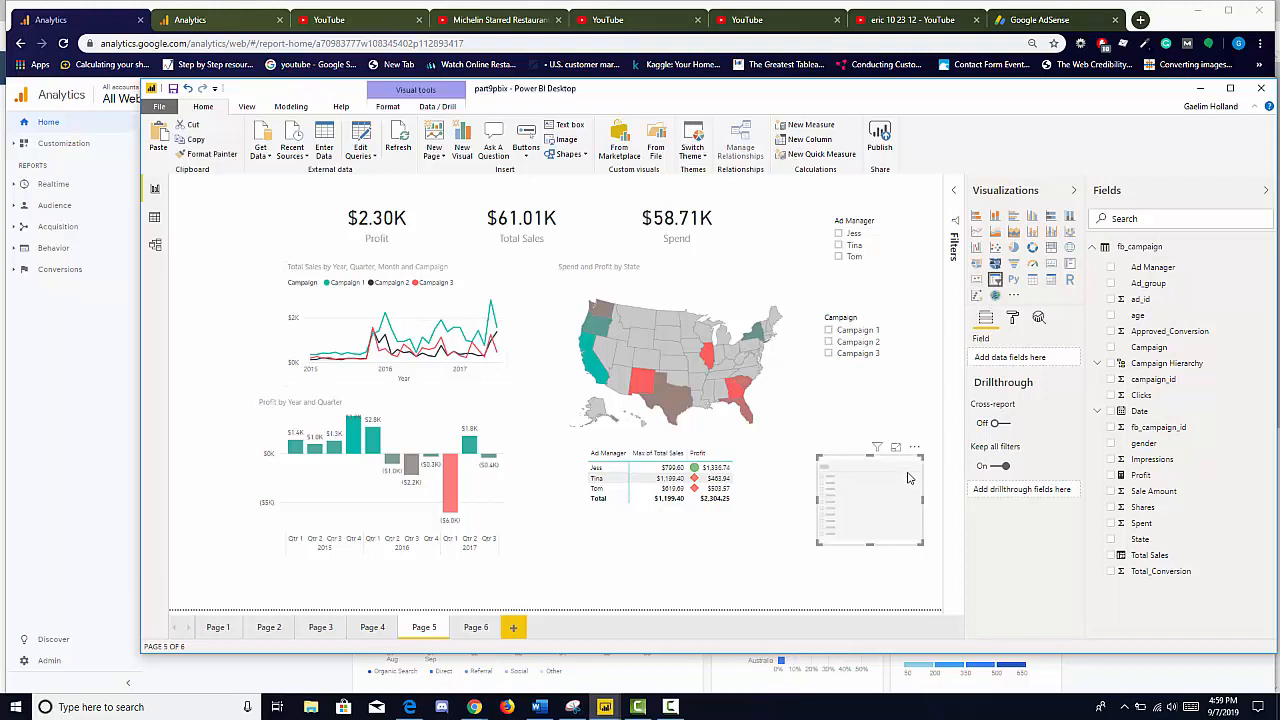
left_click_drag(908, 478, 902, 436)
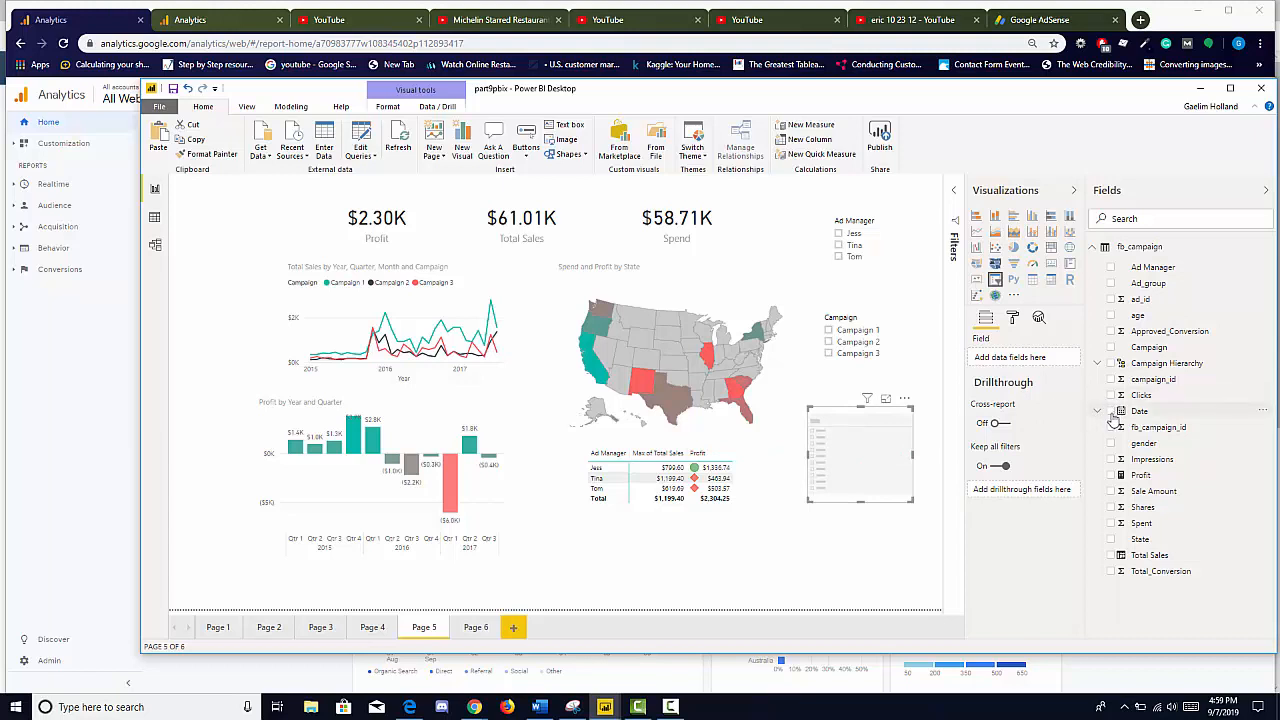
left_click(1112, 416)
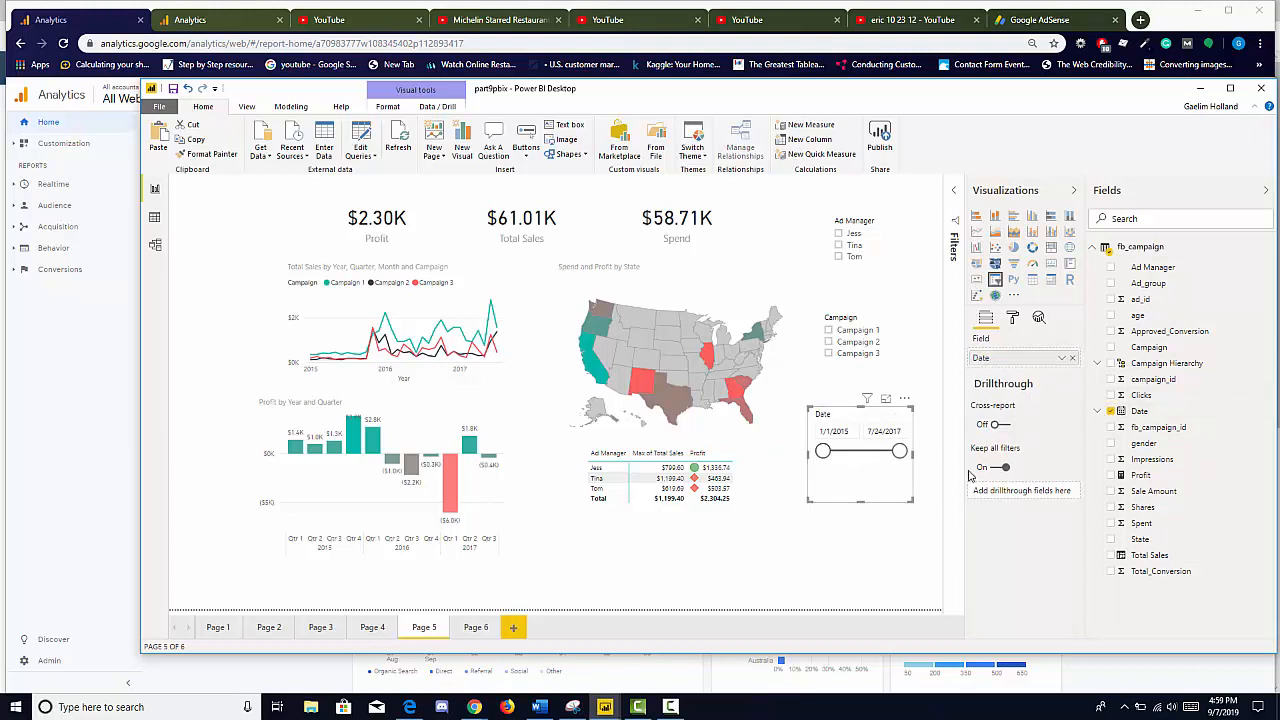
left_click(800, 522)
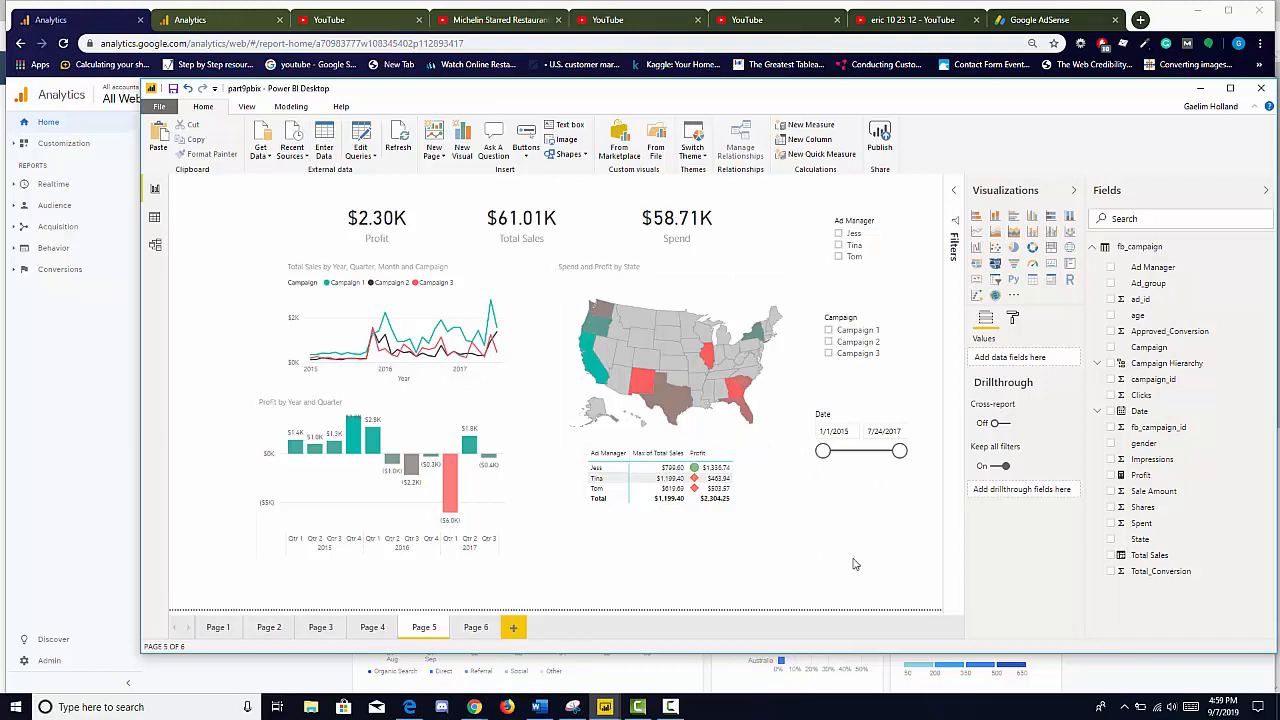
Try a black page background at 0% transparency and return its transparency to 100%.
left_click(1011, 318)
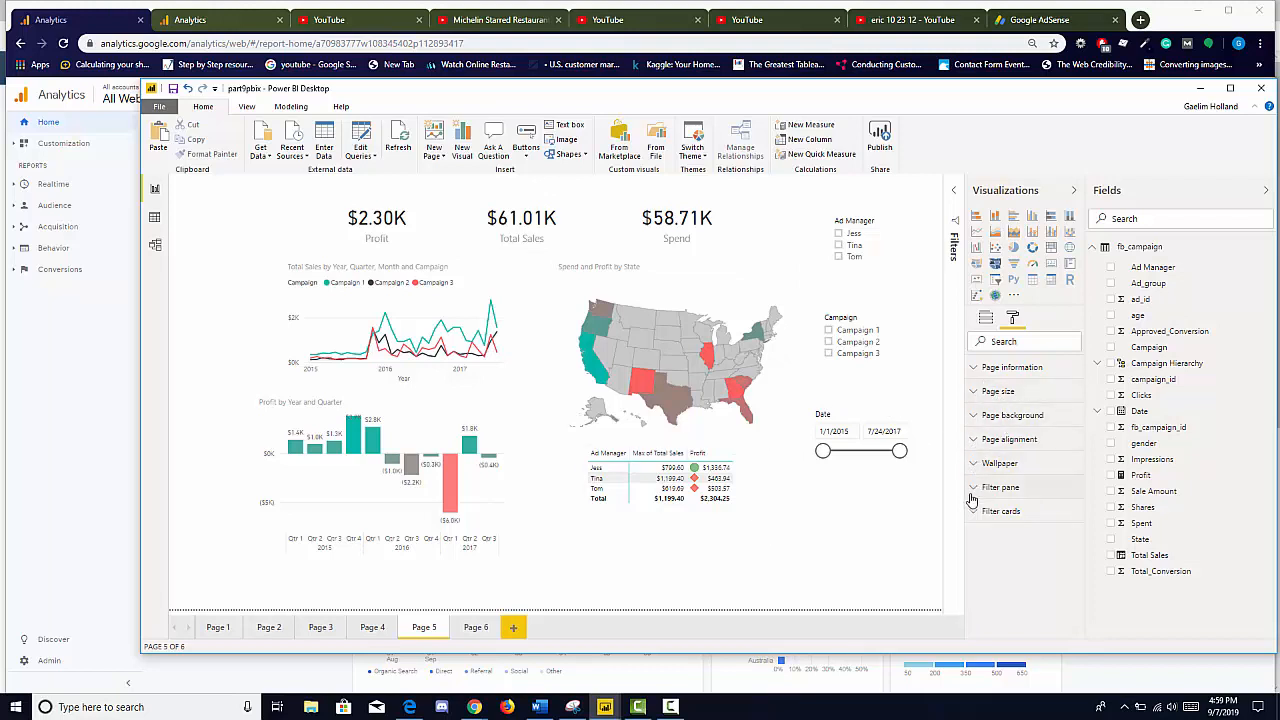
left_click(980, 444)
left_click(981, 445)
left_click(982, 467)
left_click(982, 467)
left_click(978, 418)
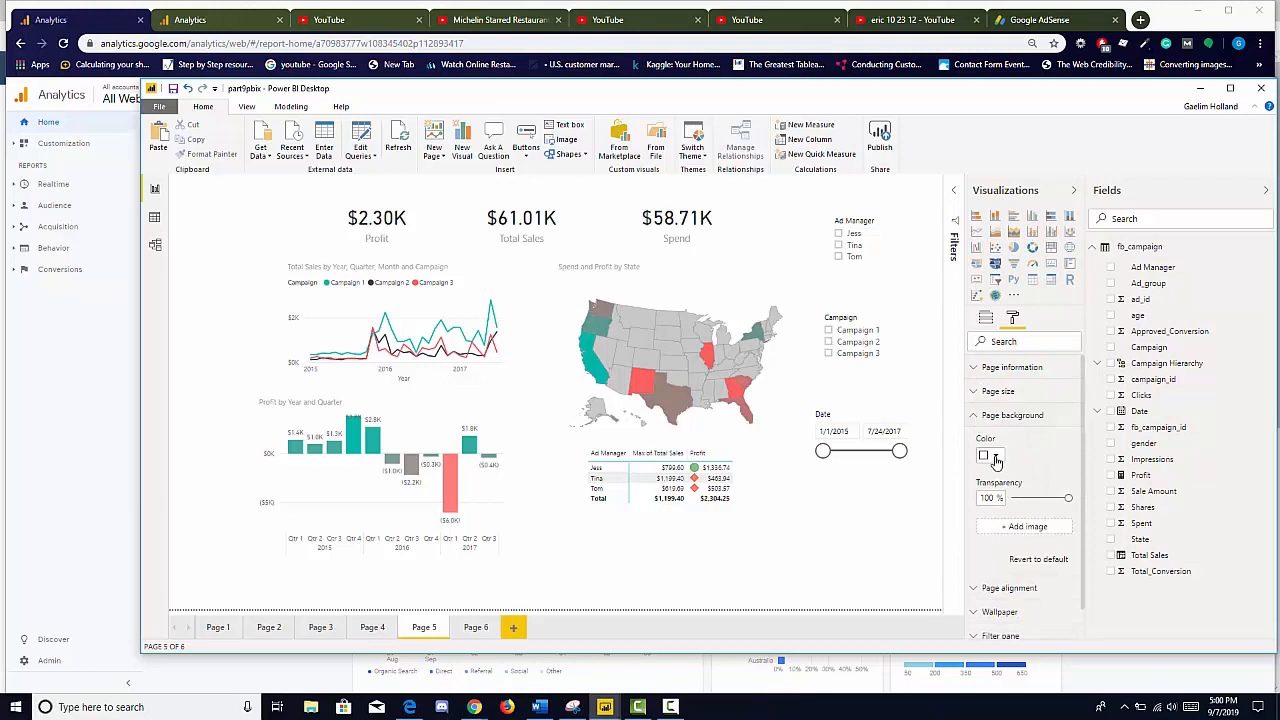
left_click(996, 458)
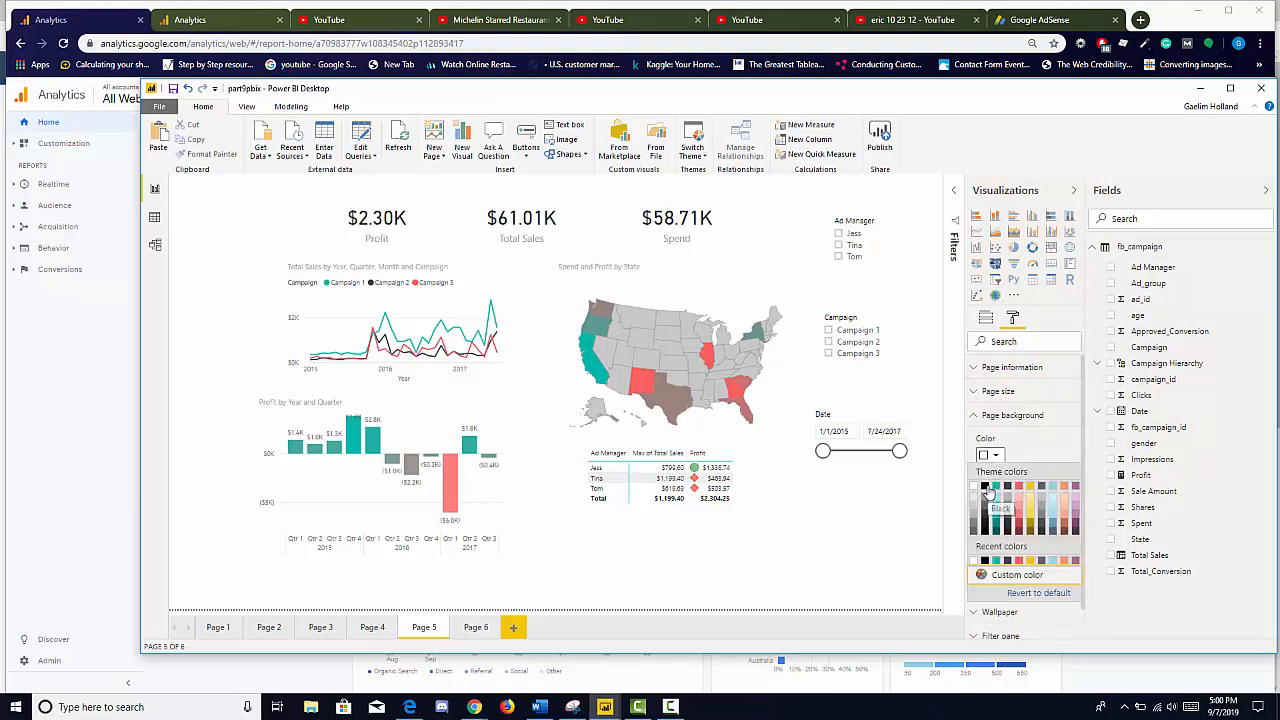
left_click(986, 487)
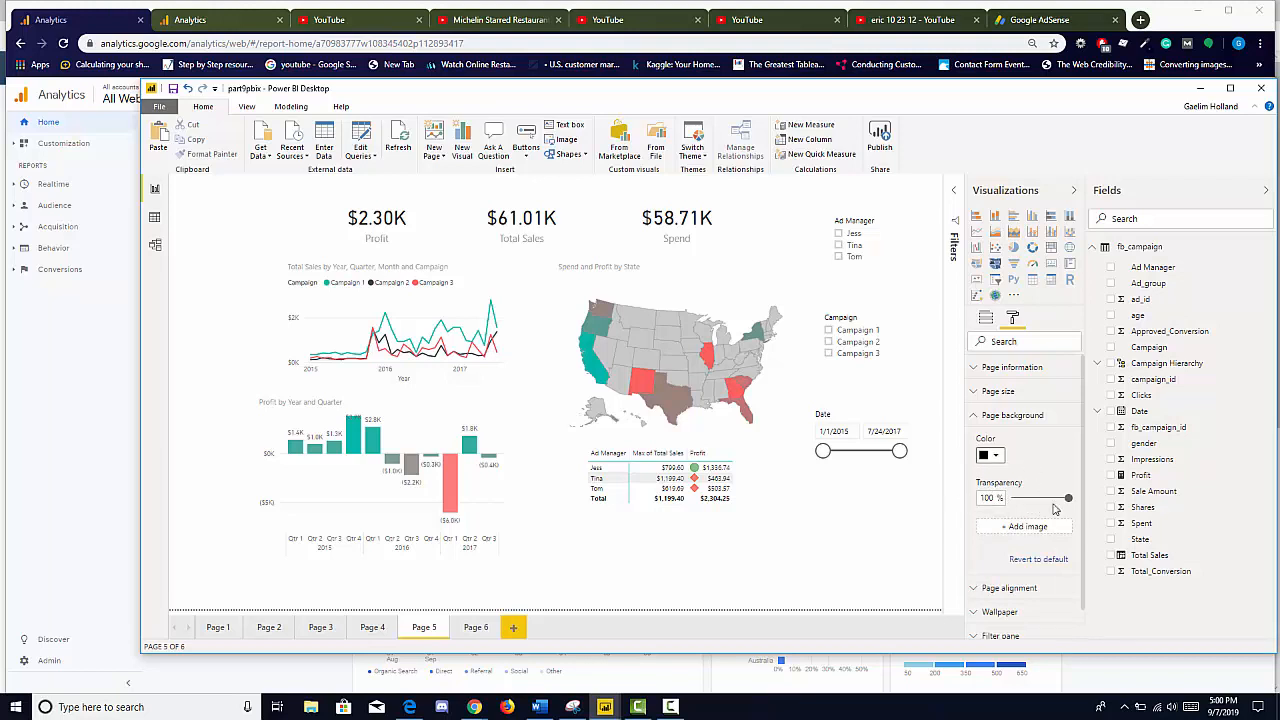
left_click_drag(1068, 503, 981, 500)
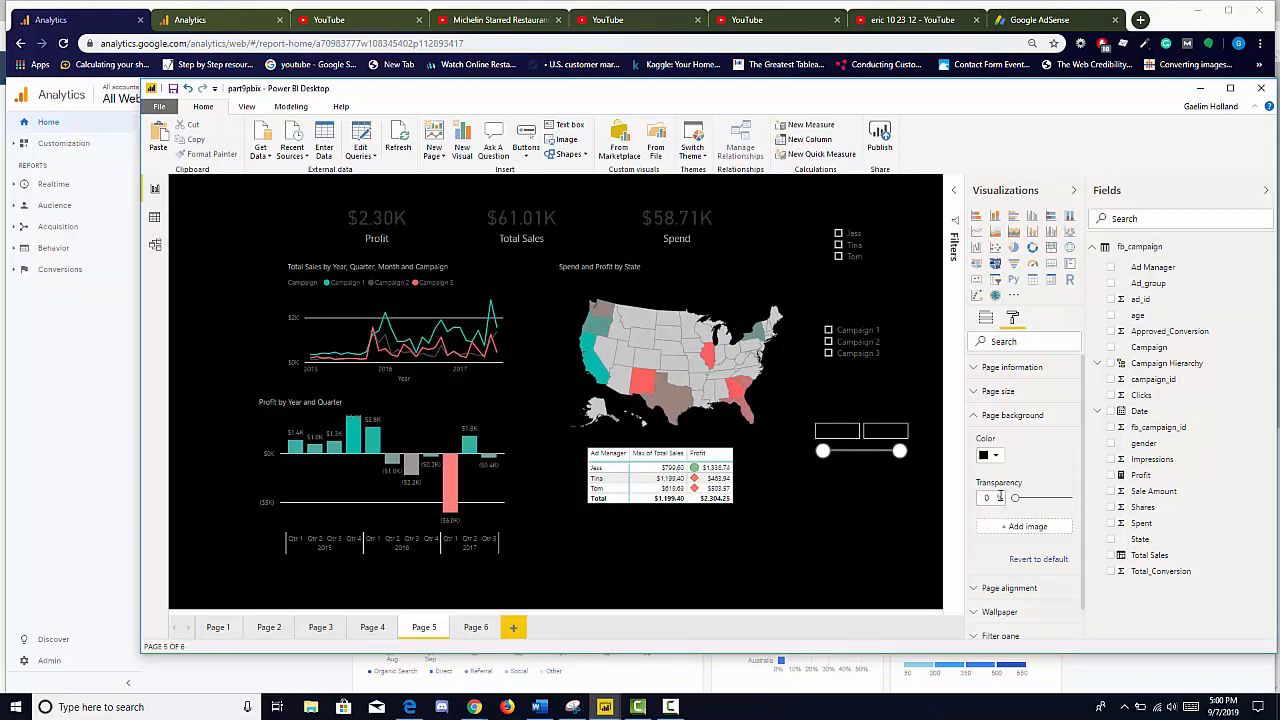
left_click_drag(1016, 499, 1070, 499)
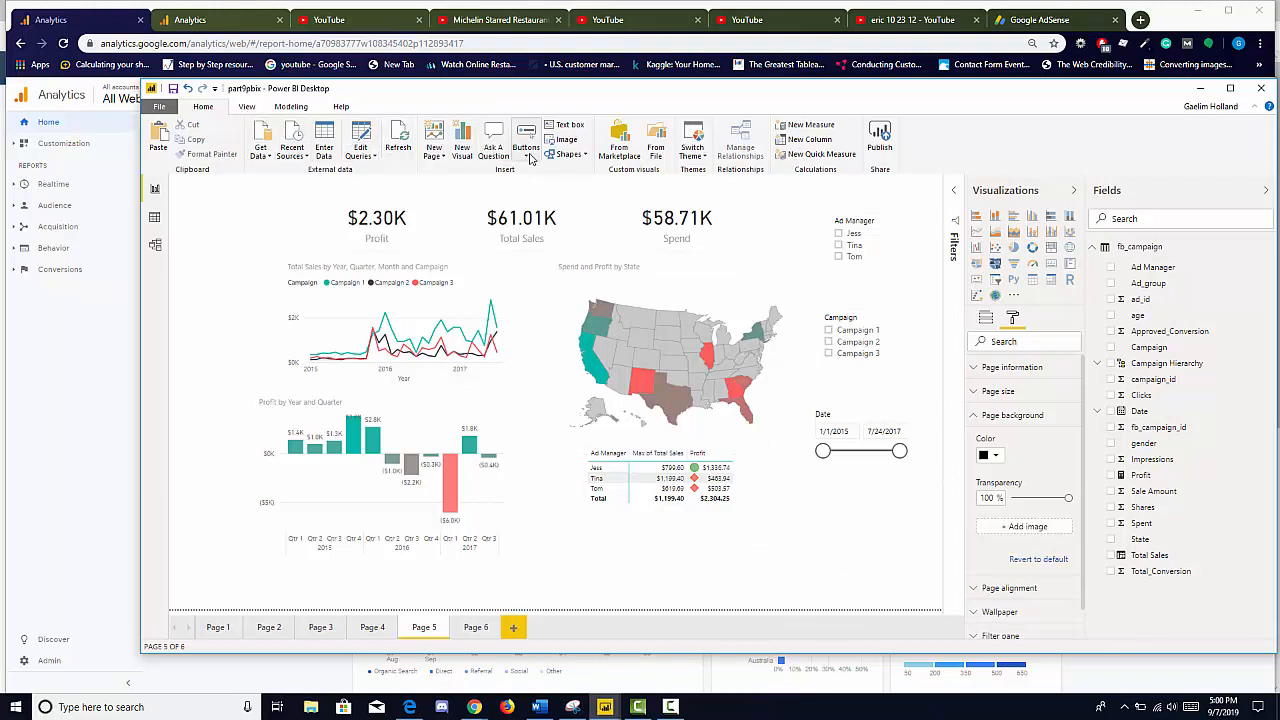
Insert a rectangle shape and enlarge it to cover the area of the cards, charts, map and table.
left_click(584, 157)
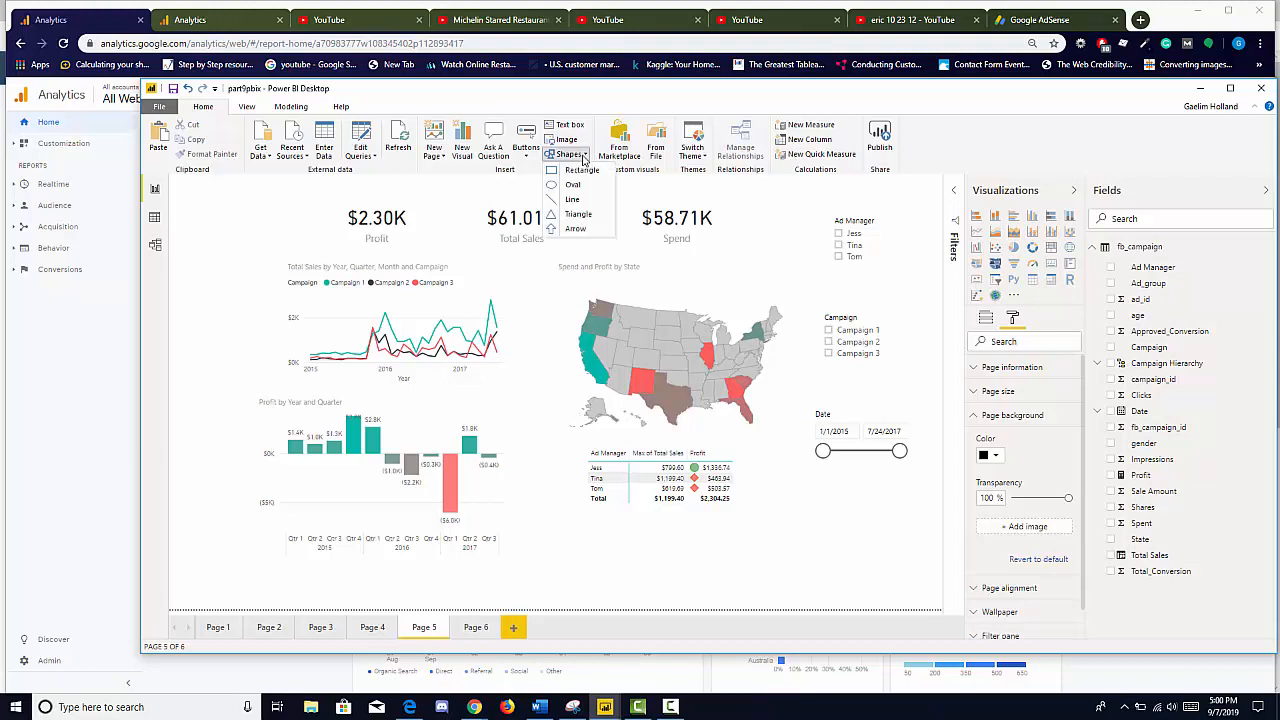
left_click(584, 172)
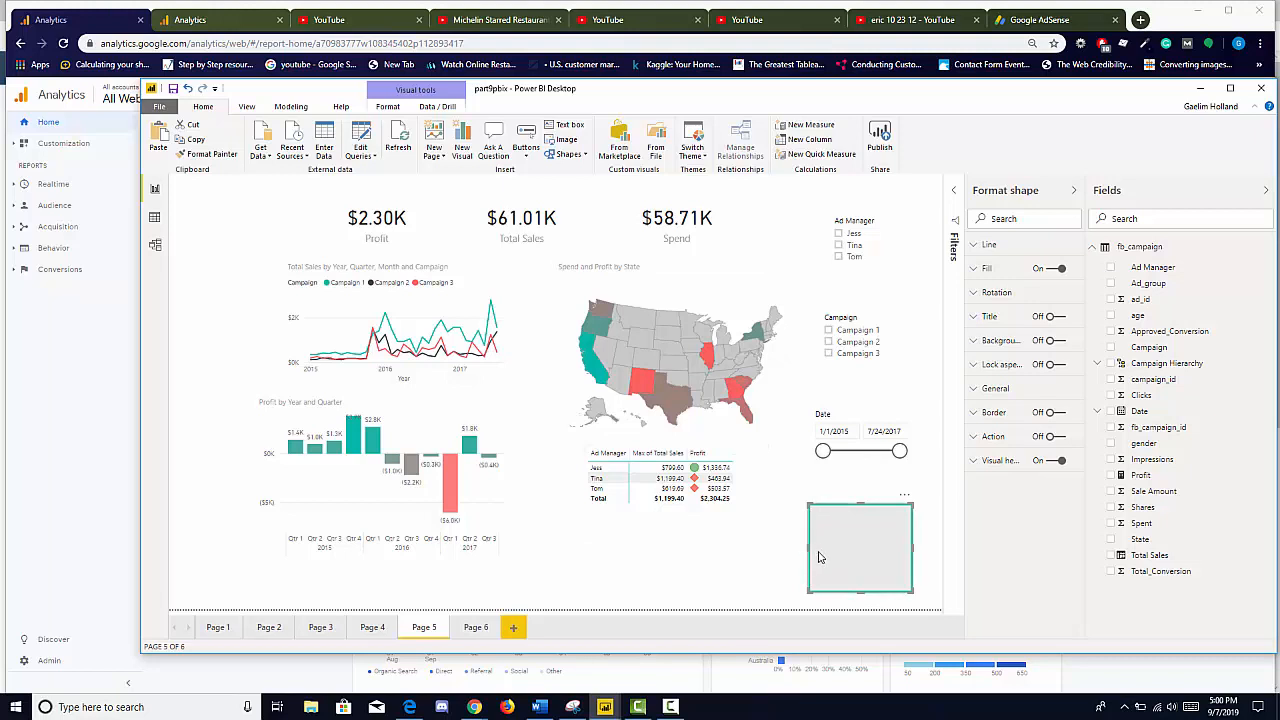
left_click_drag(818, 555, 287, 246)
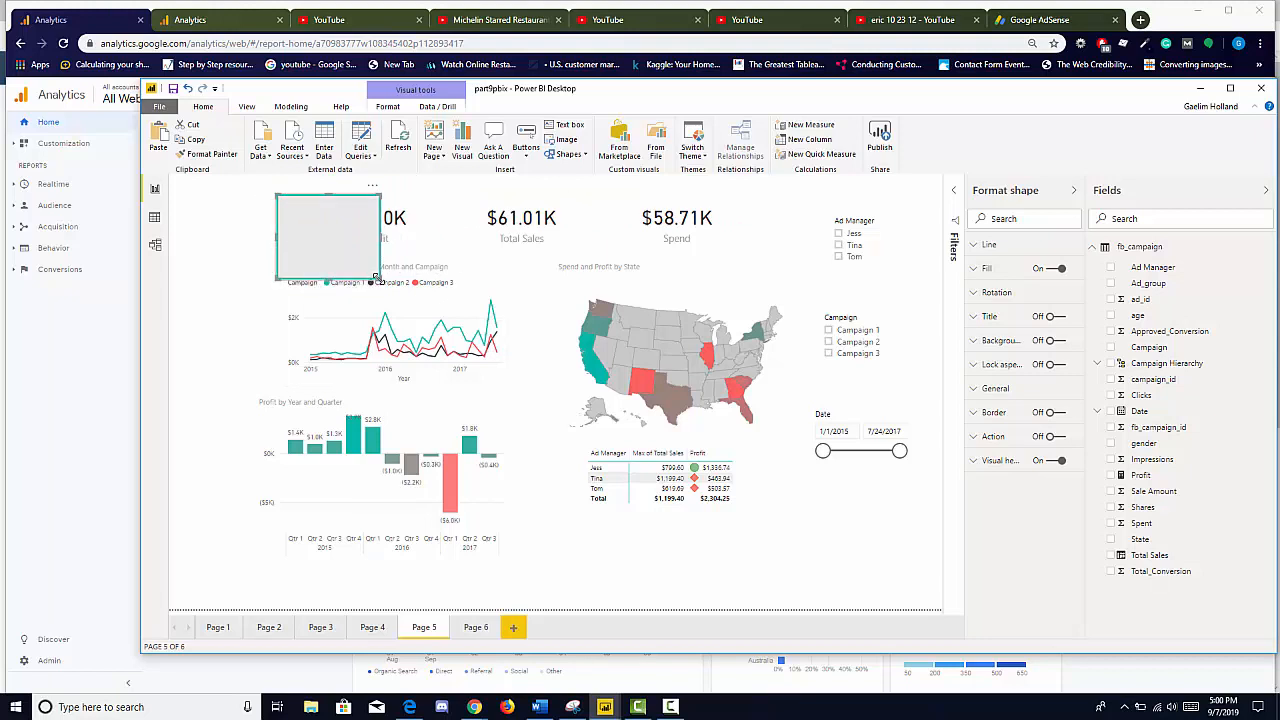
left_click_drag(378, 279, 791, 560)
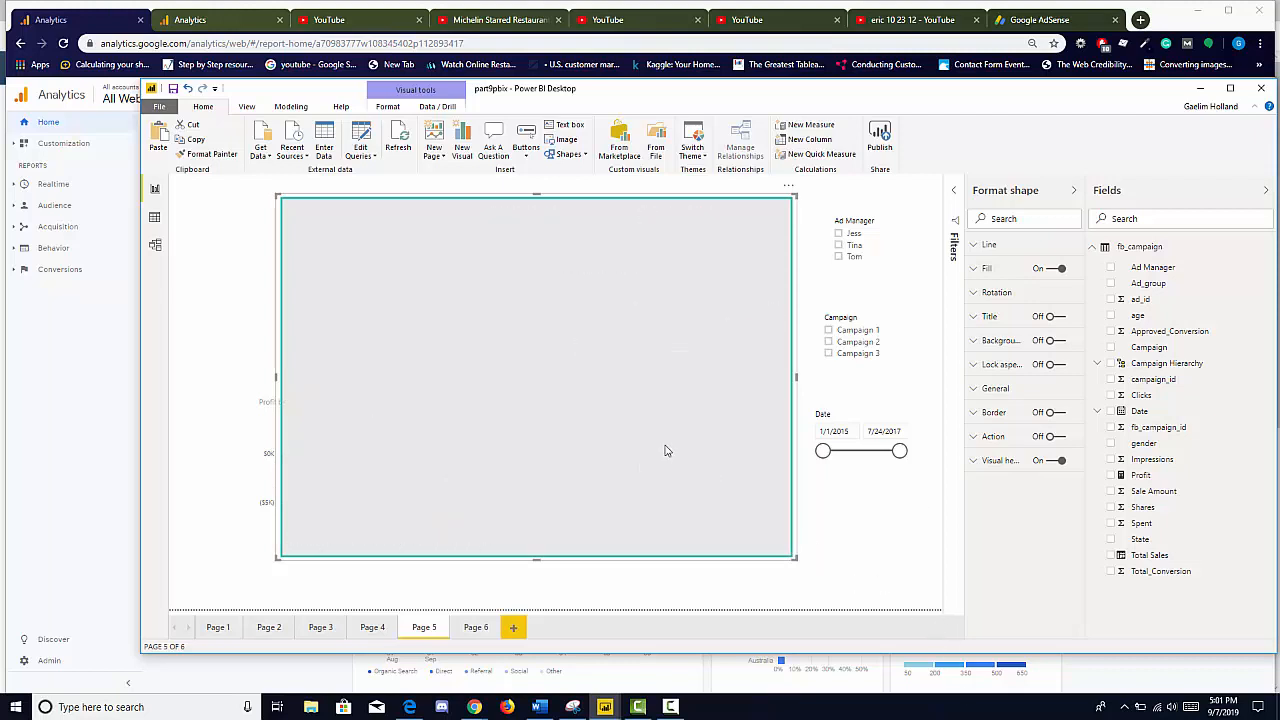
left_click(869, 570)
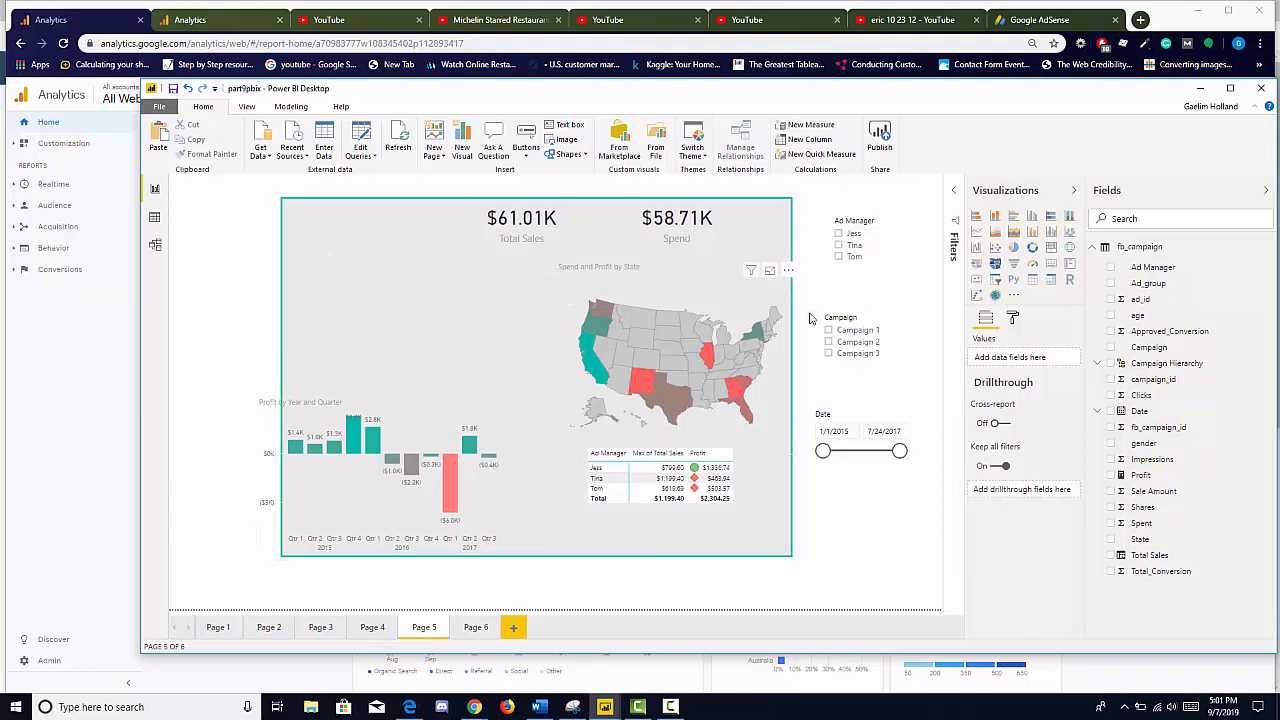
Try adjusting the rectangle's fill transparency, and shift the rectangle slightly lower on the page.
left_click(380, 203)
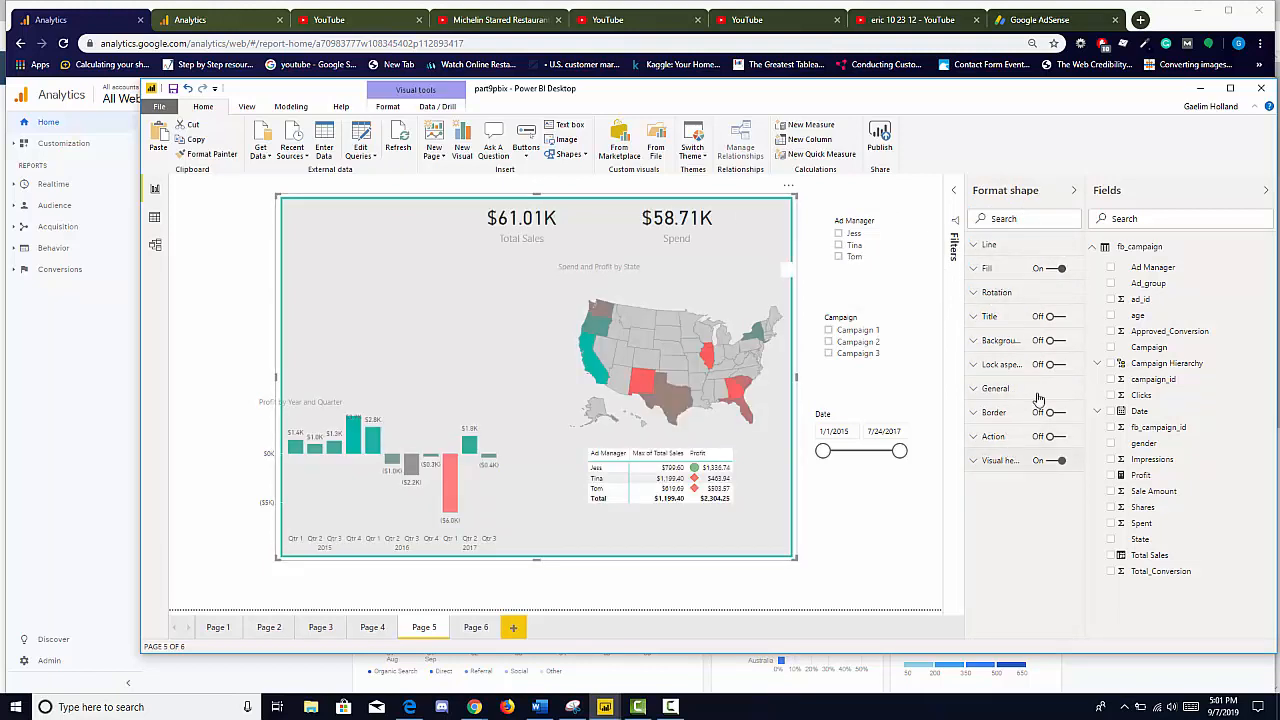
left_click(973, 270)
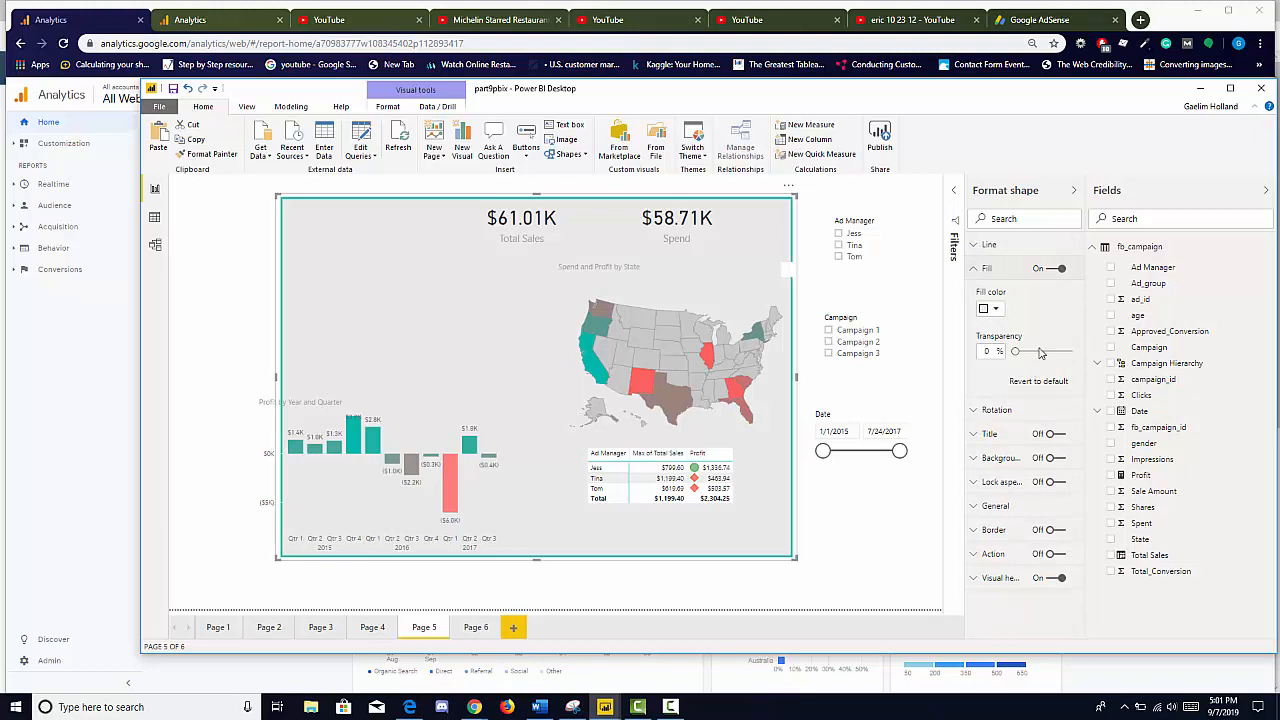
left_click_drag(1017, 352, 1067, 354)
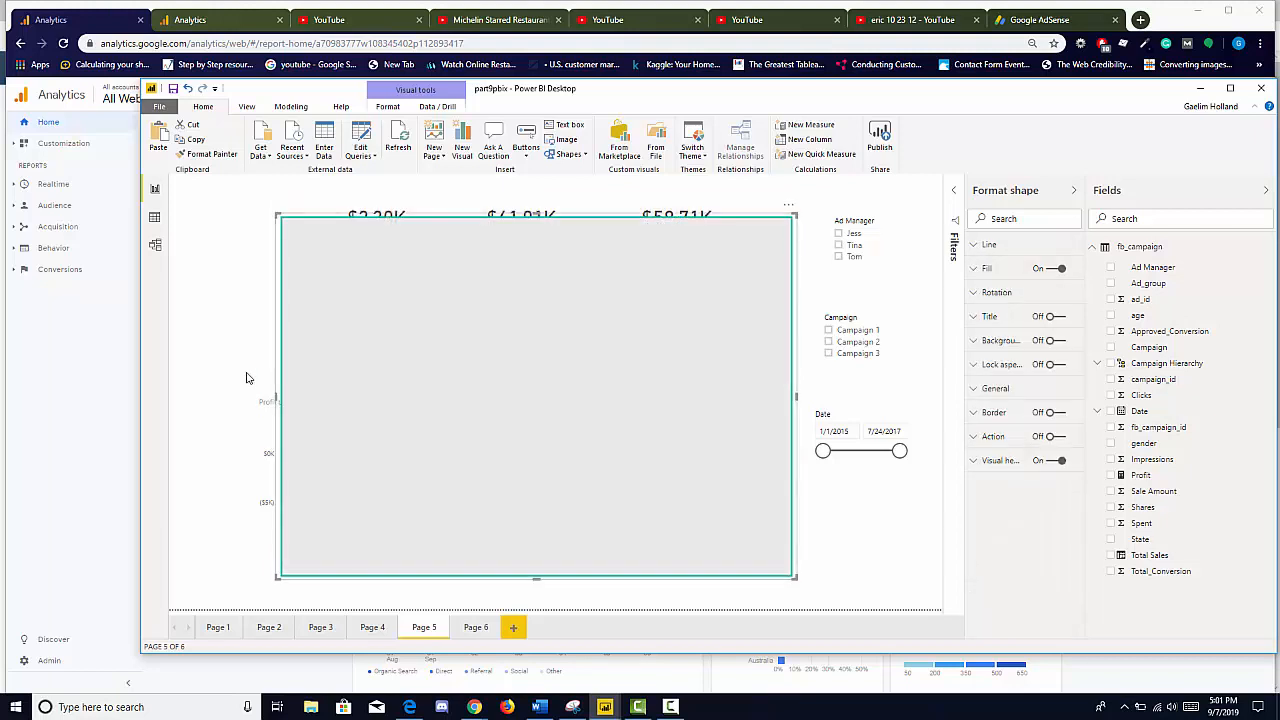
left_click(250, 345)
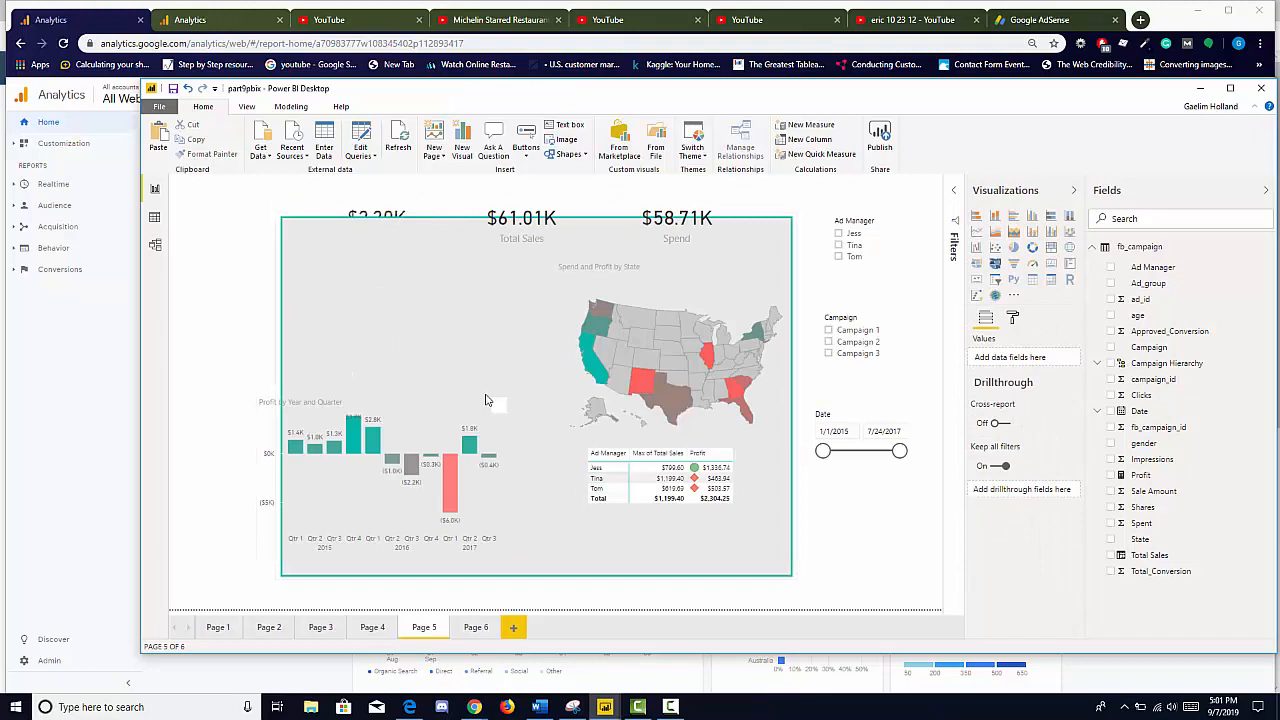
Send the rectangle to the back so that it lies behind all the visuals.
left_click(314, 434)
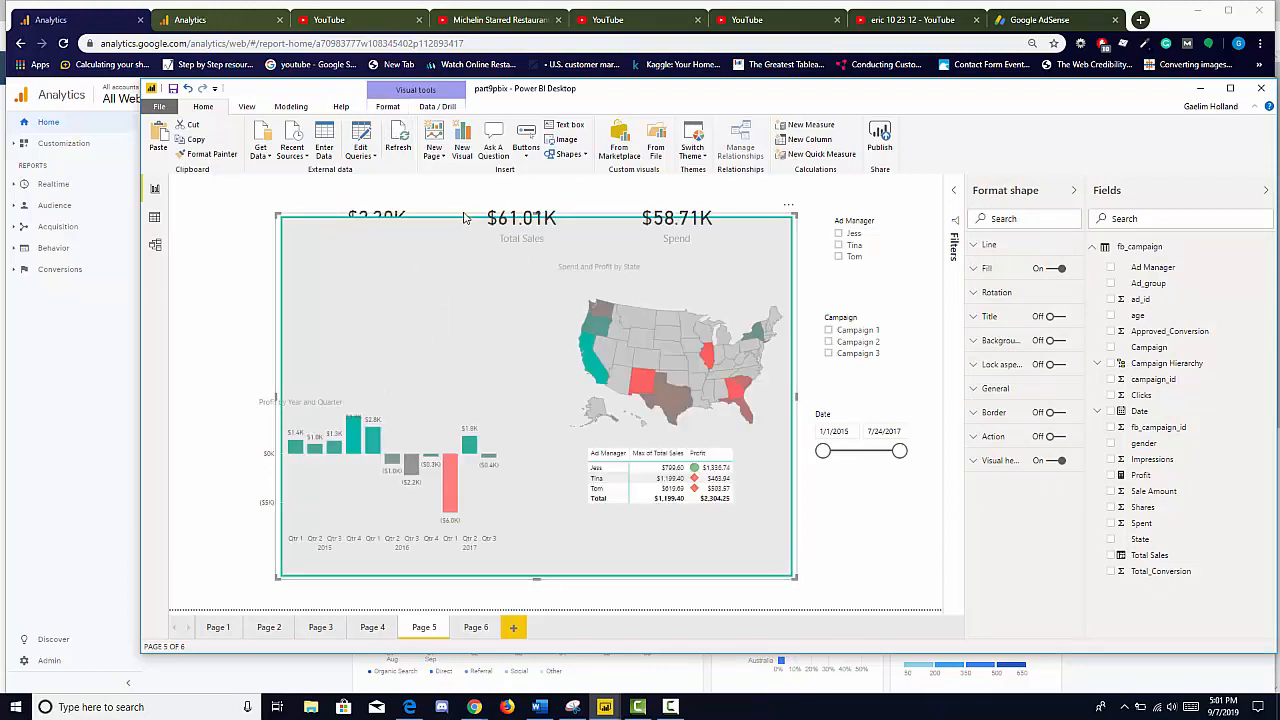
left_click(389, 107)
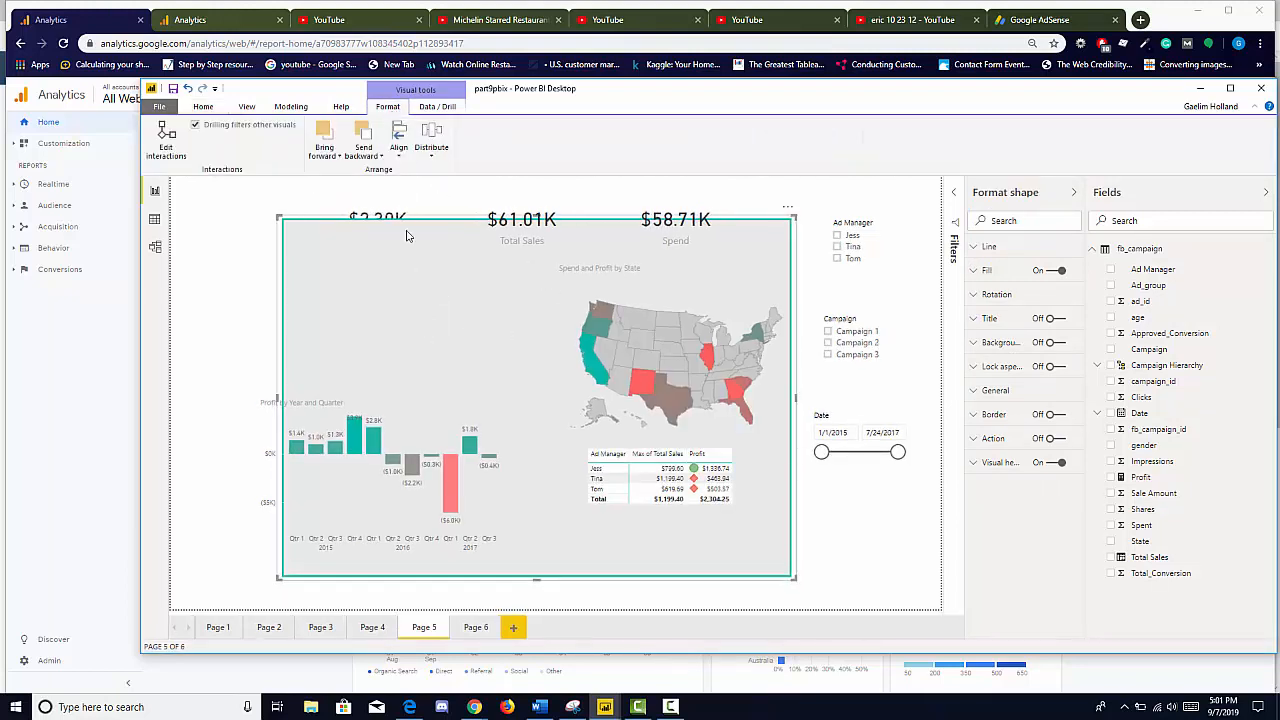
left_click(369, 157)
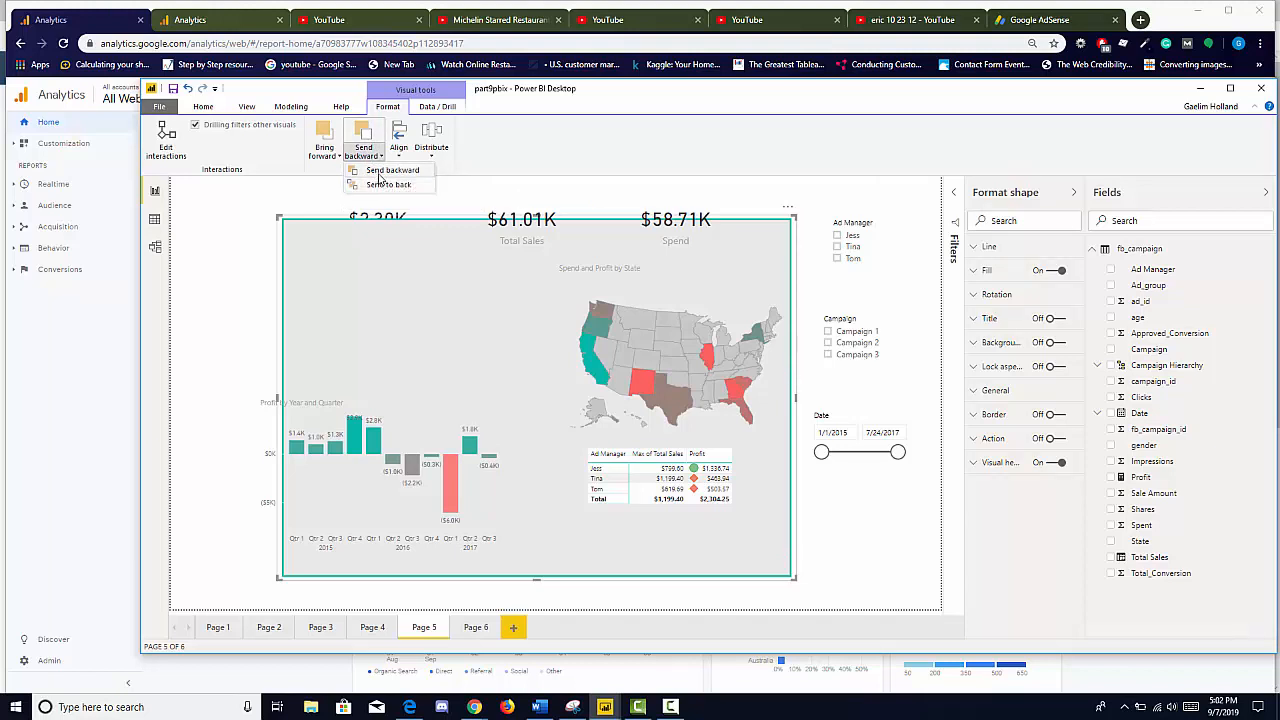
left_click(386, 184)
left_click(235, 386)
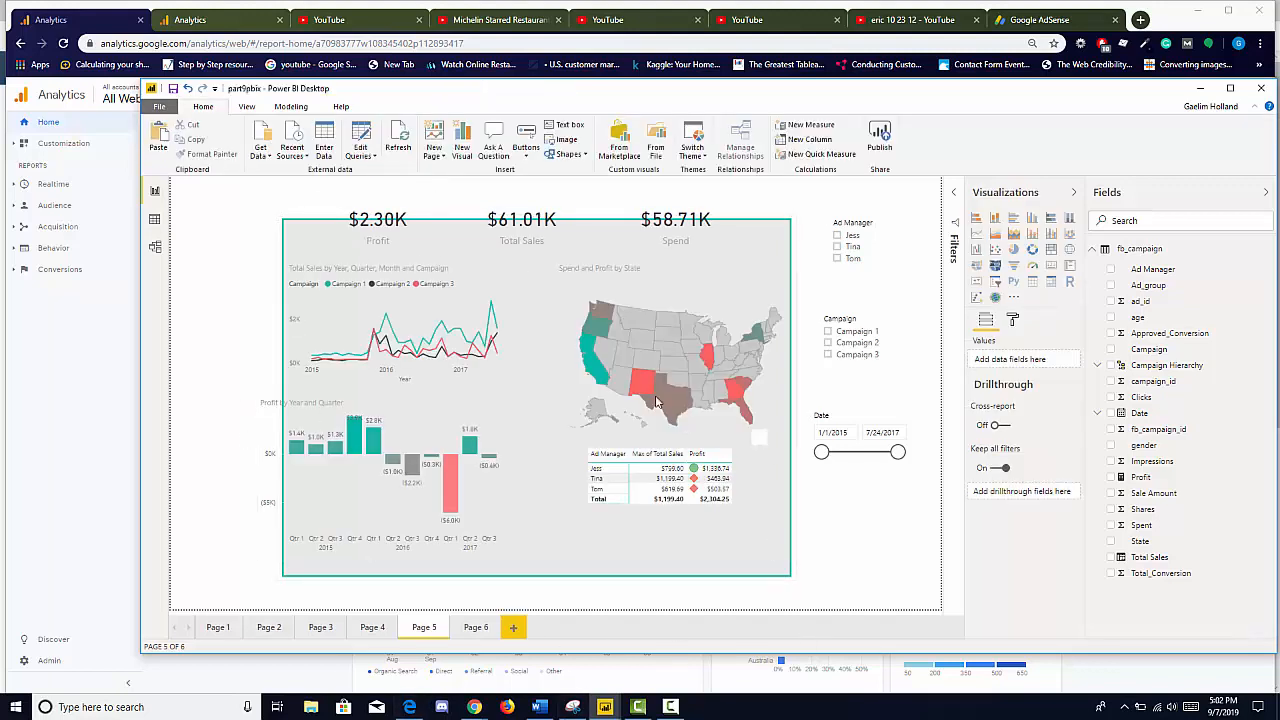
Nudge the Profit card and shrink the Total Sales line chart so it sits inside the rectangle.
left_click(398, 229)
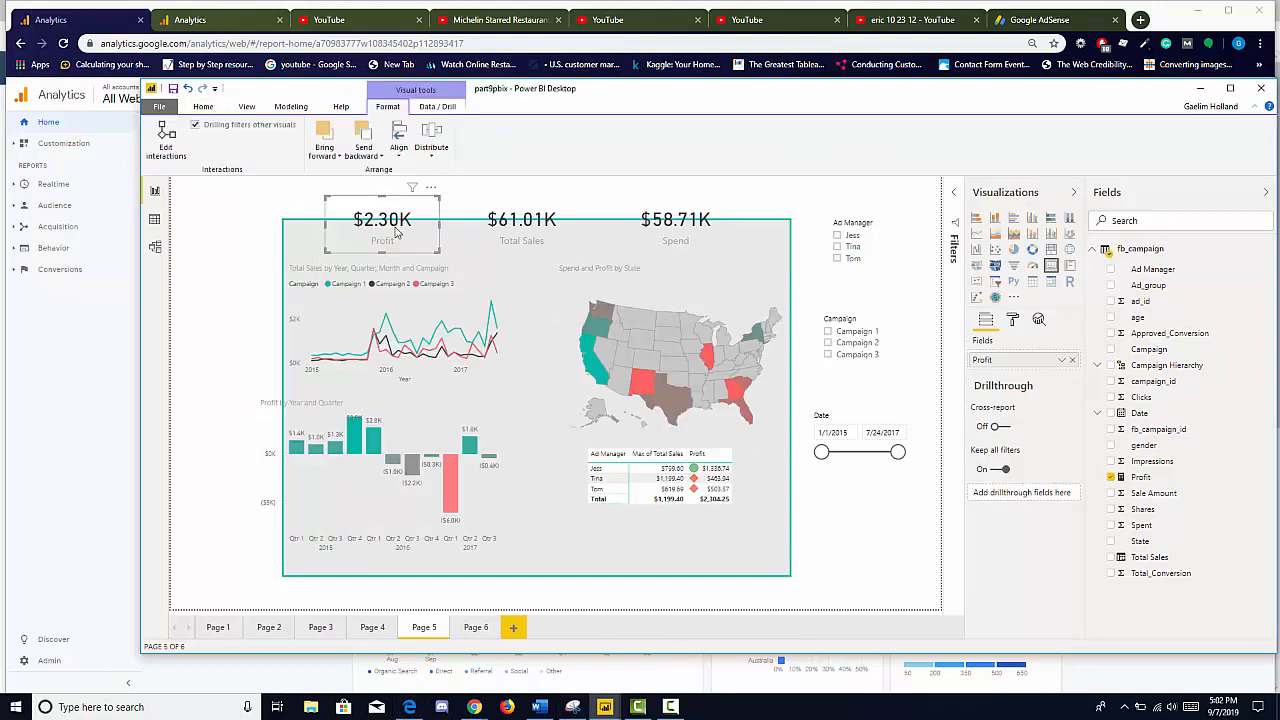
left_click(395, 320)
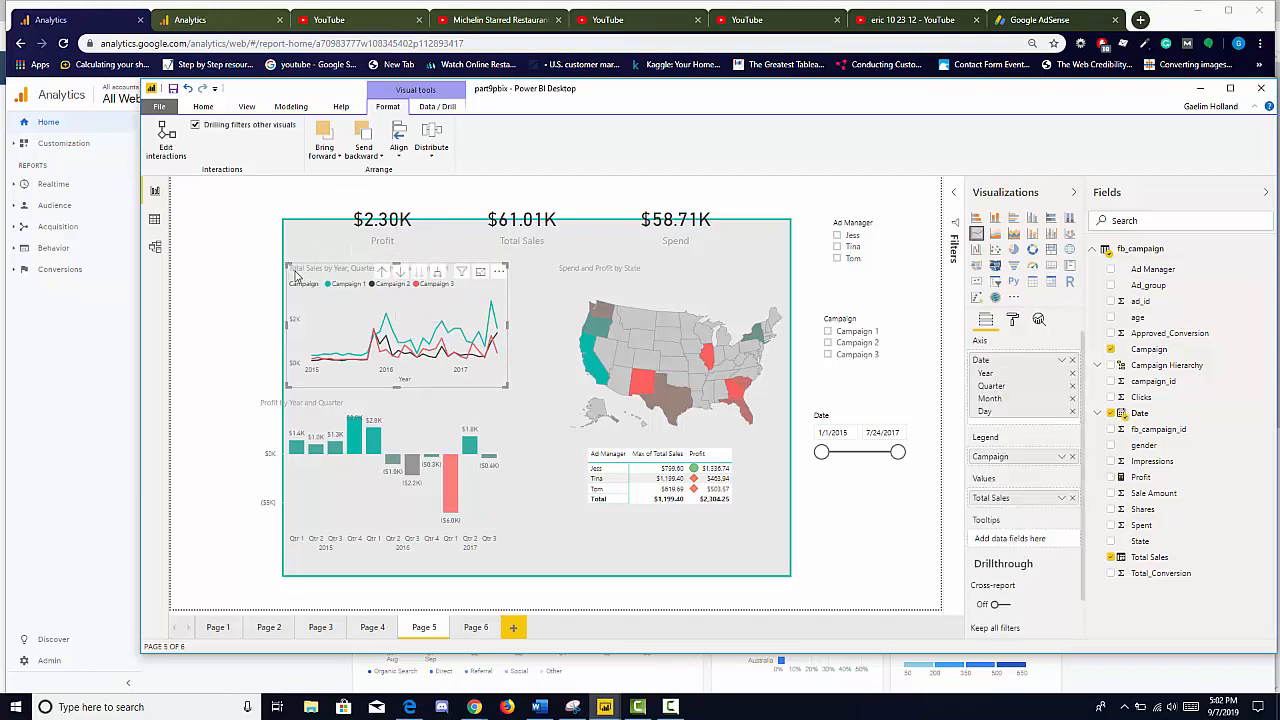
left_click_drag(293, 273, 302, 288)
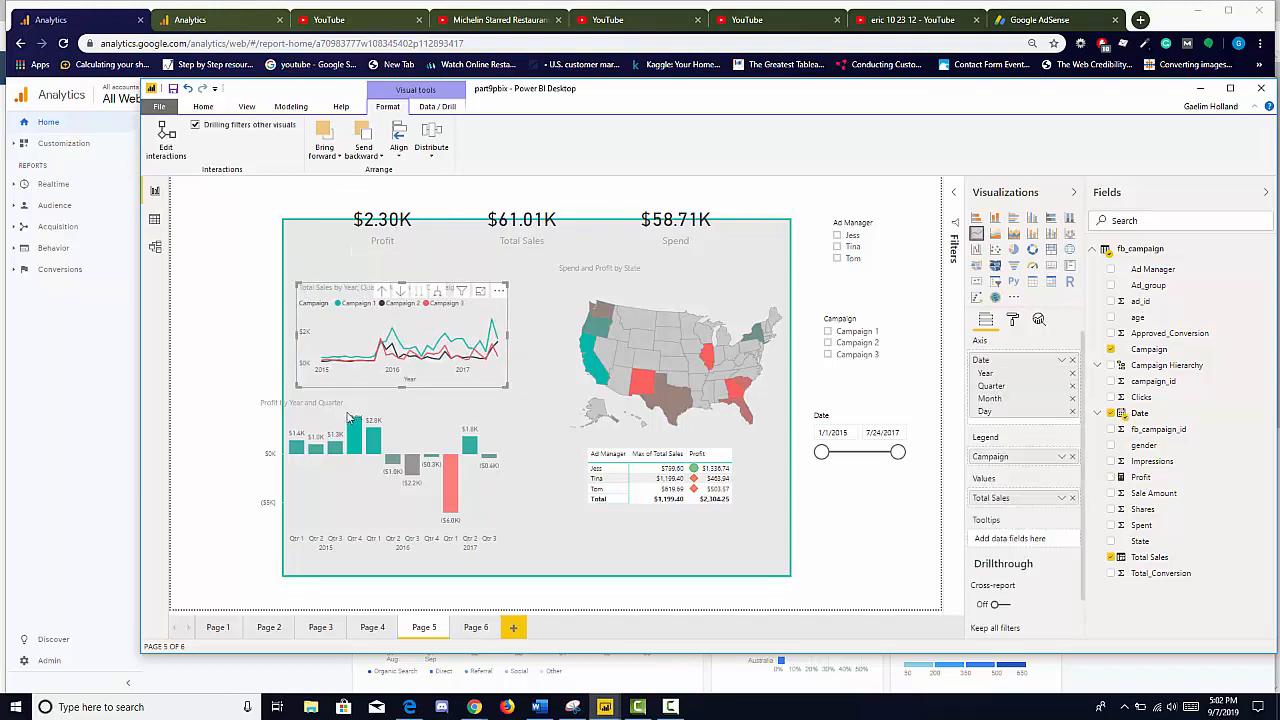
Resize and reposition the Profit by Year and Quarter chart, and fit the cards, map and Ad Manager table inside the rectangle.
left_click(356, 432)
left_click_drag(435, 450, 532, 441)
left_click_drag(383, 405, 363, 411)
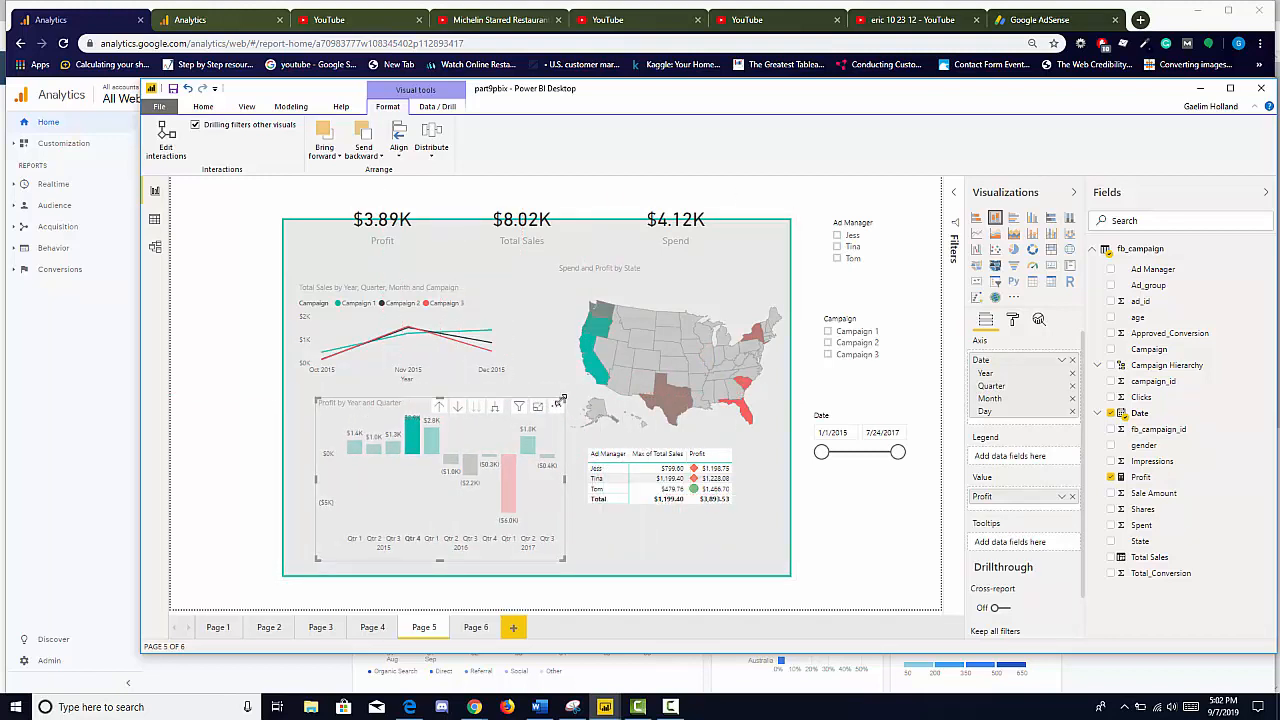
left_click_drag(565, 398, 517, 408)
left_click_drag(475, 508, 459, 501)
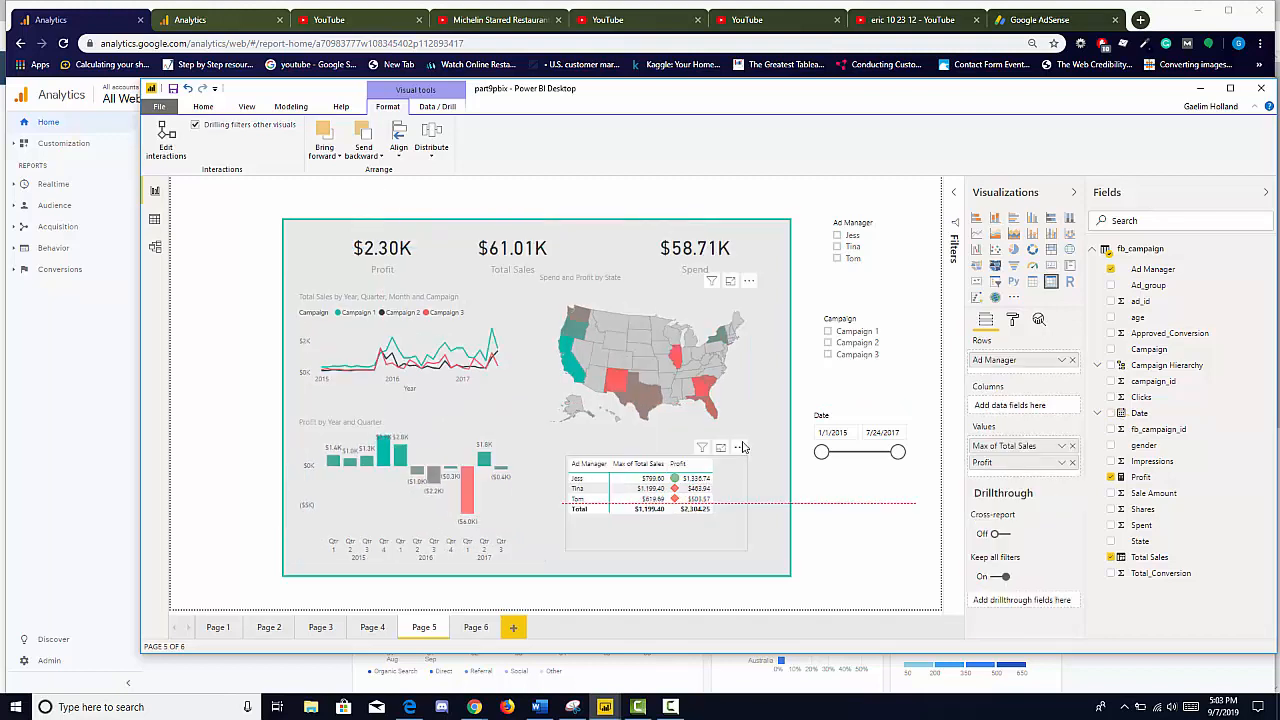
left_click_drag(743, 447, 745, 448)
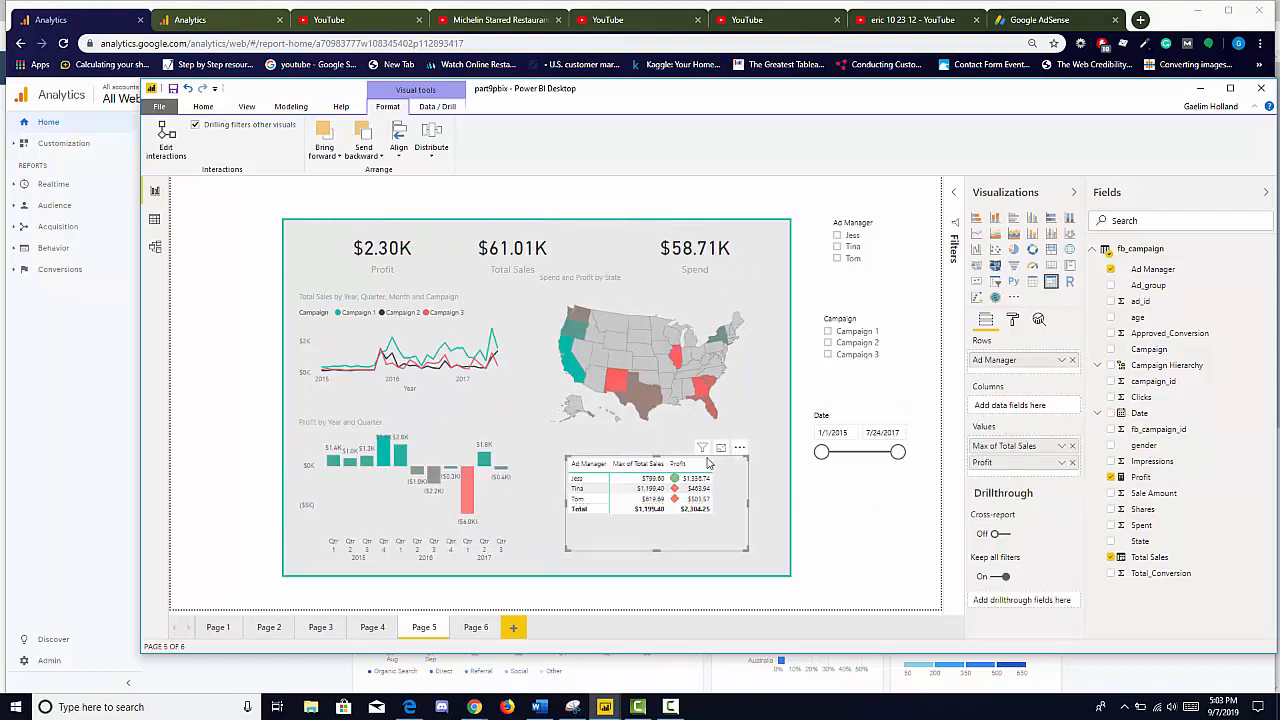
left_click(246, 477)
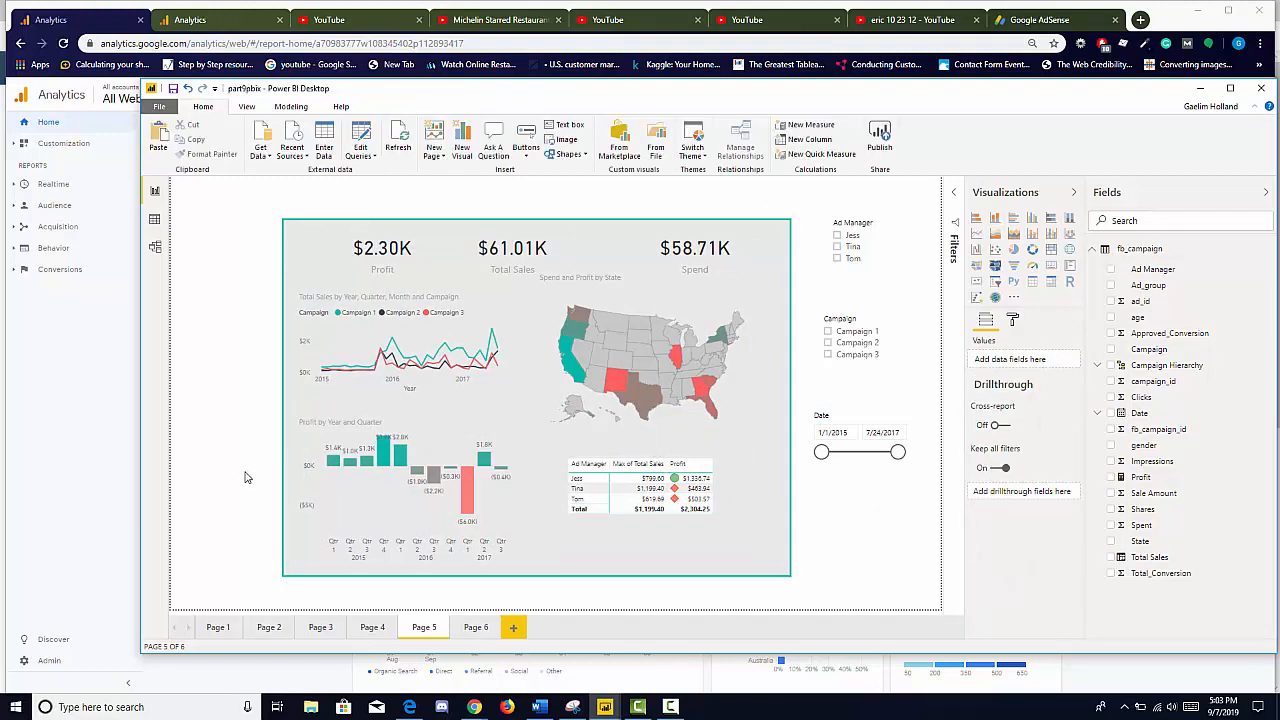
Set the fill color of the background rectangle to white.
left_click(307, 269)
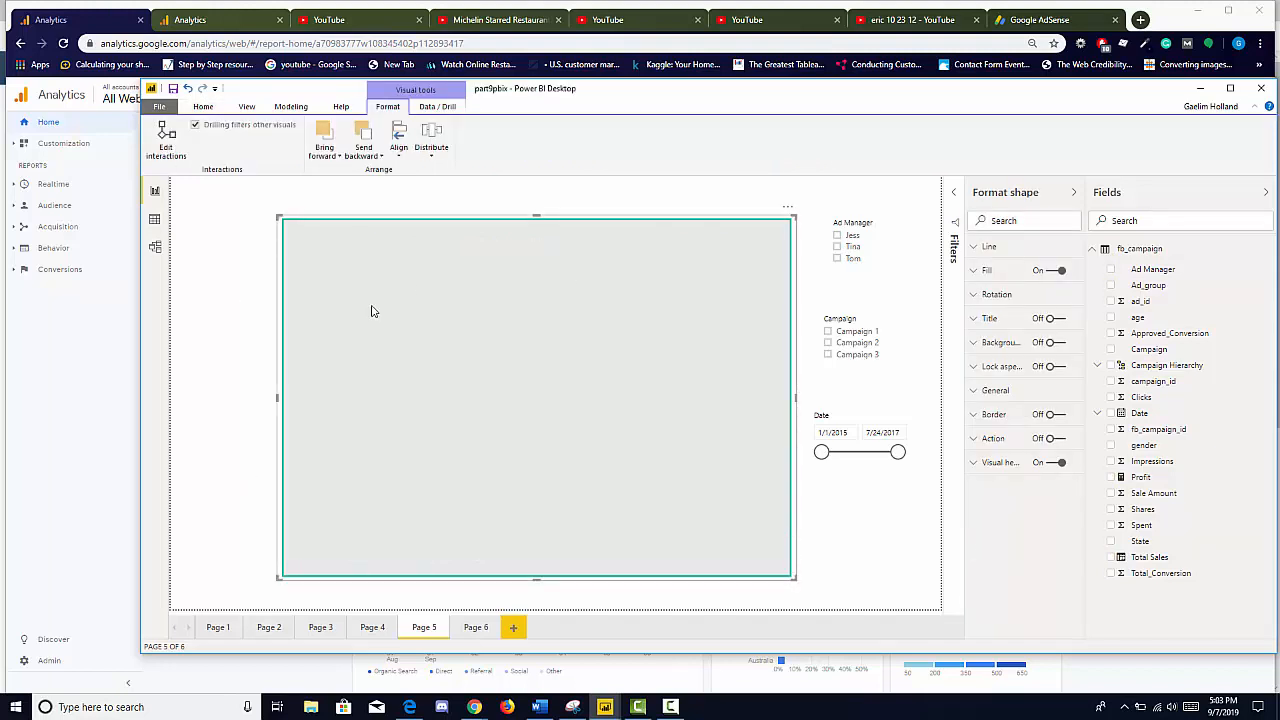
left_click(260, 416)
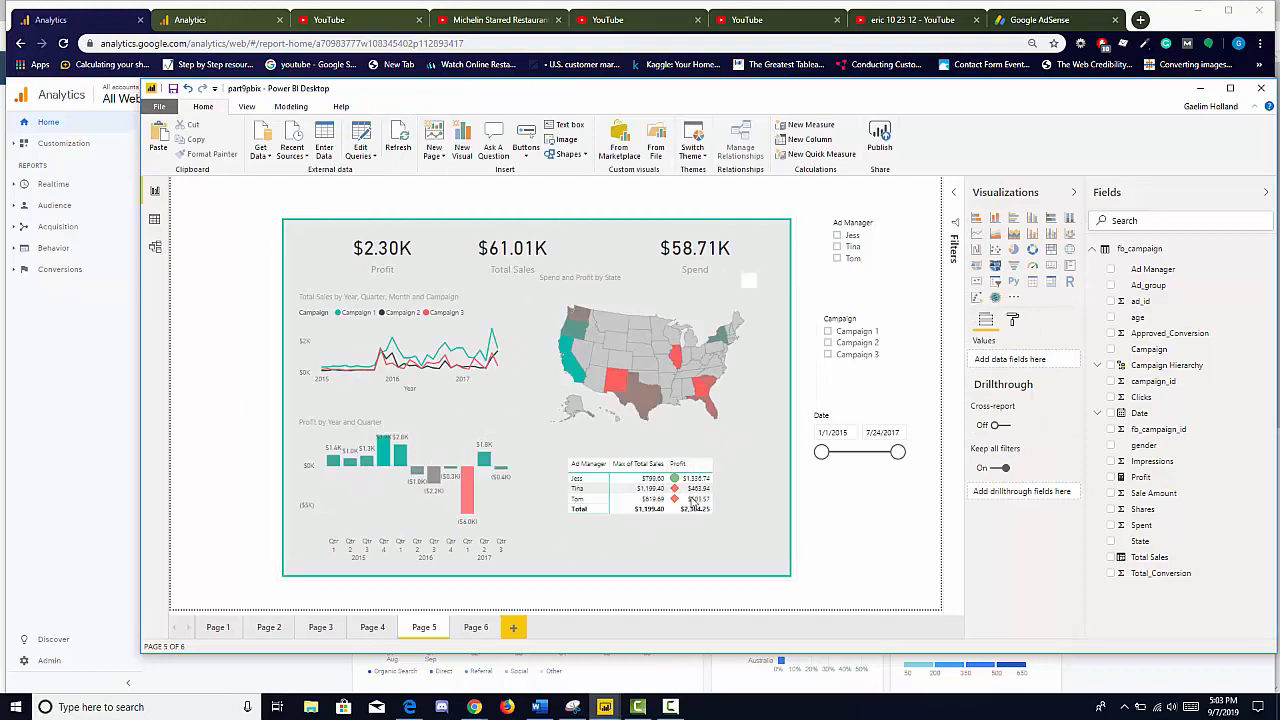
left_click(451, 224)
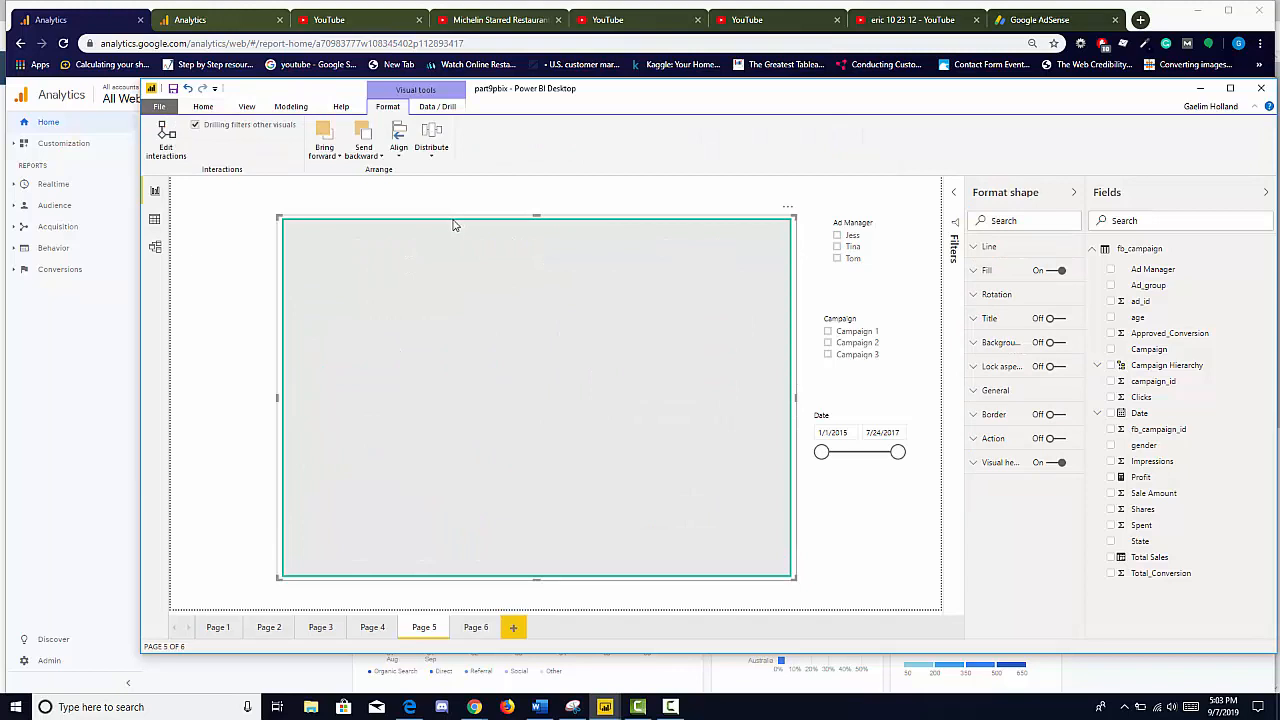
left_click(981, 279)
left_click(995, 311)
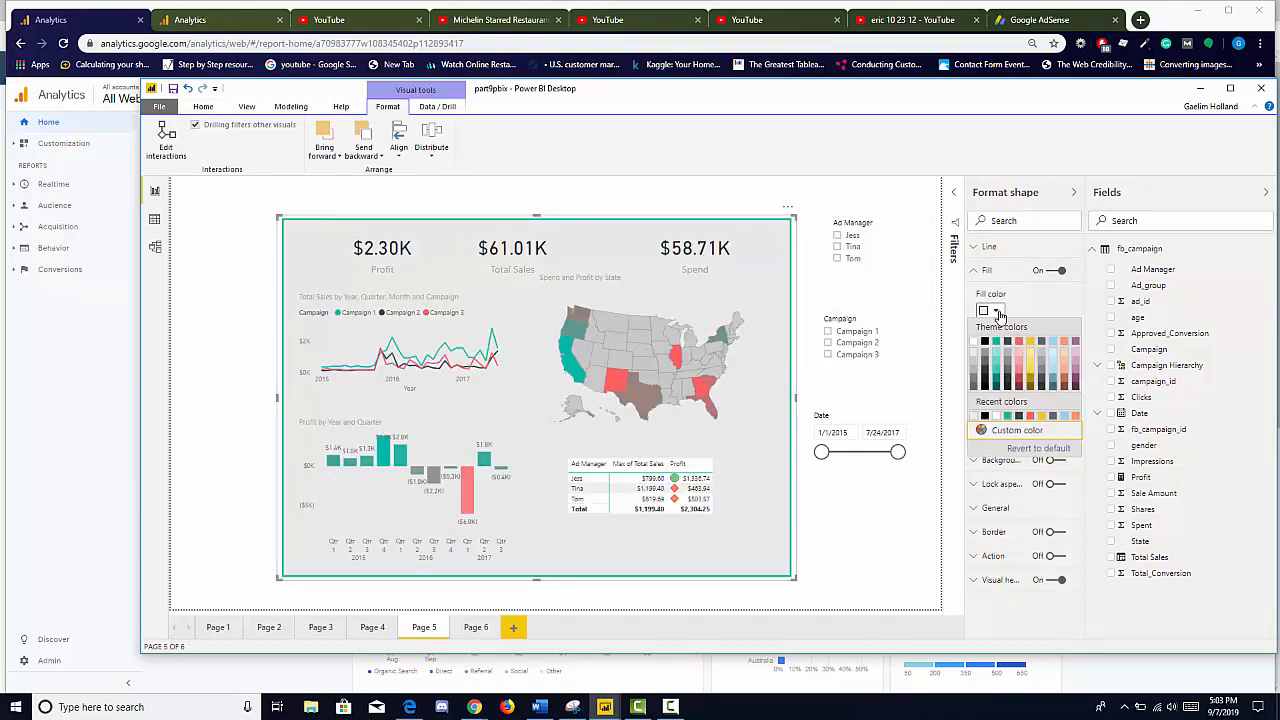
left_click(984, 342)
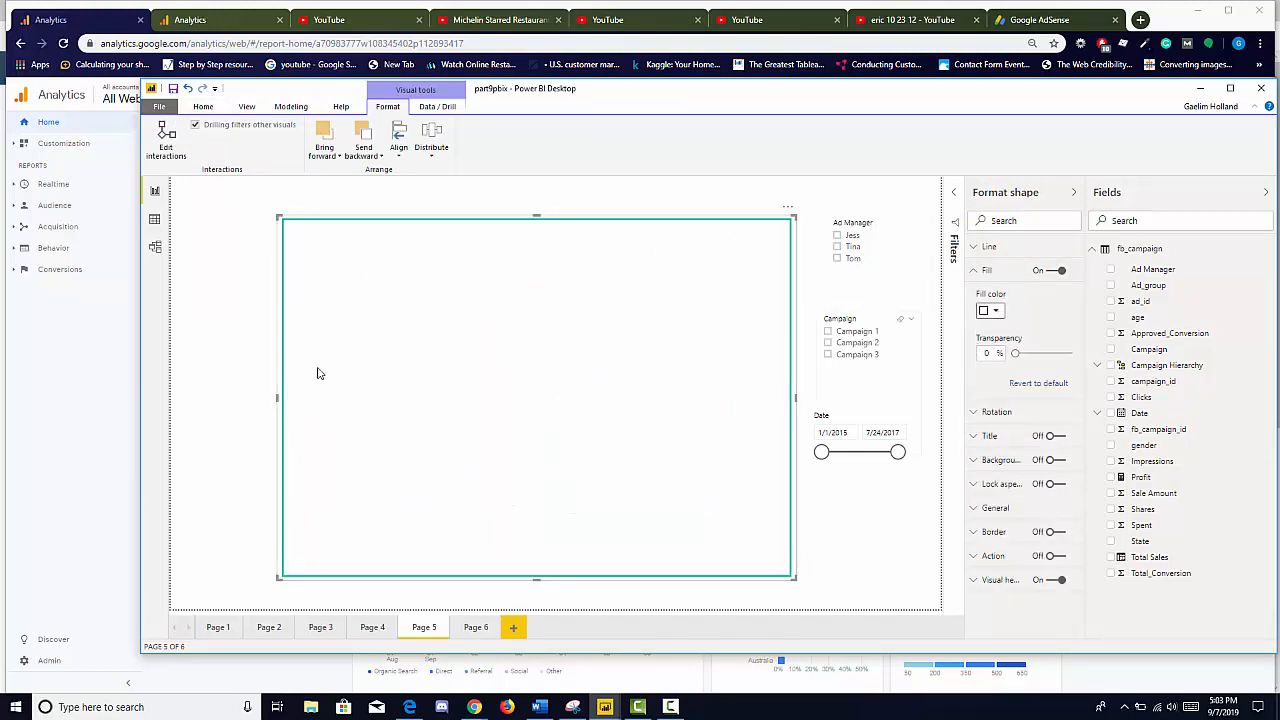
Shorten the Spend and Profit by State map by raising its lower edge, leaving more room above the Ad Manager table.
left_click(261, 326)
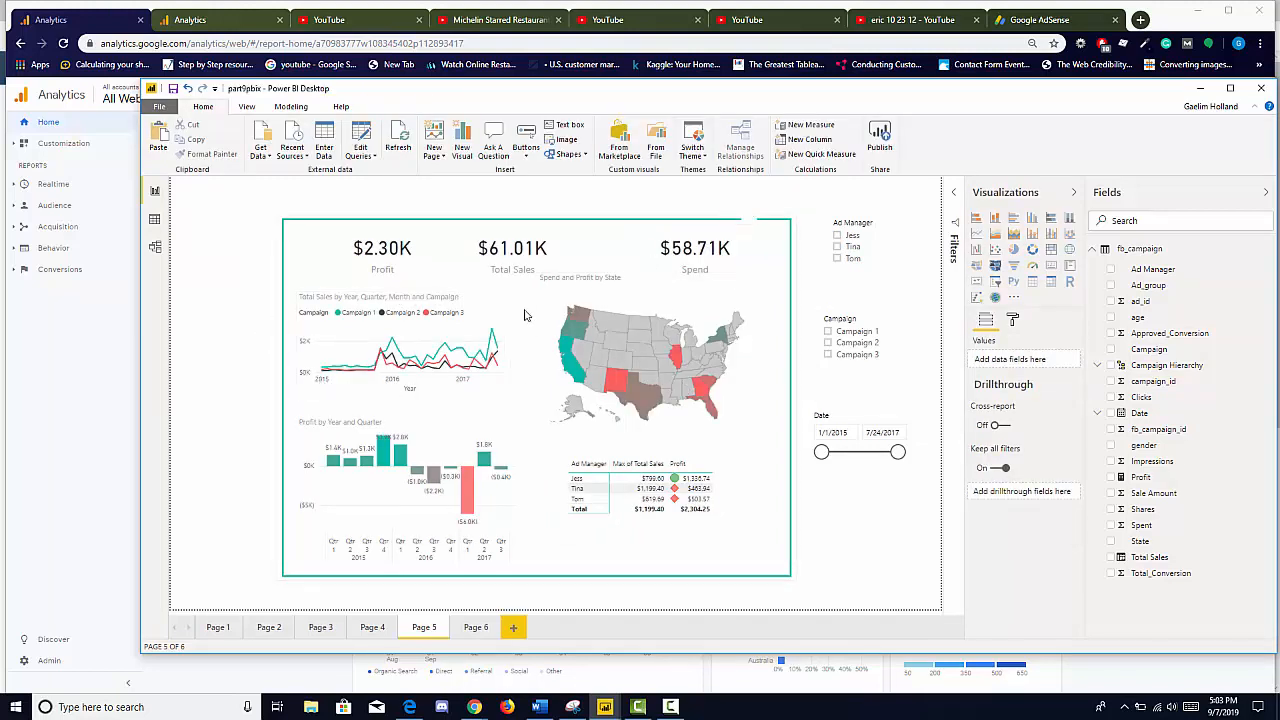
left_click(647, 325)
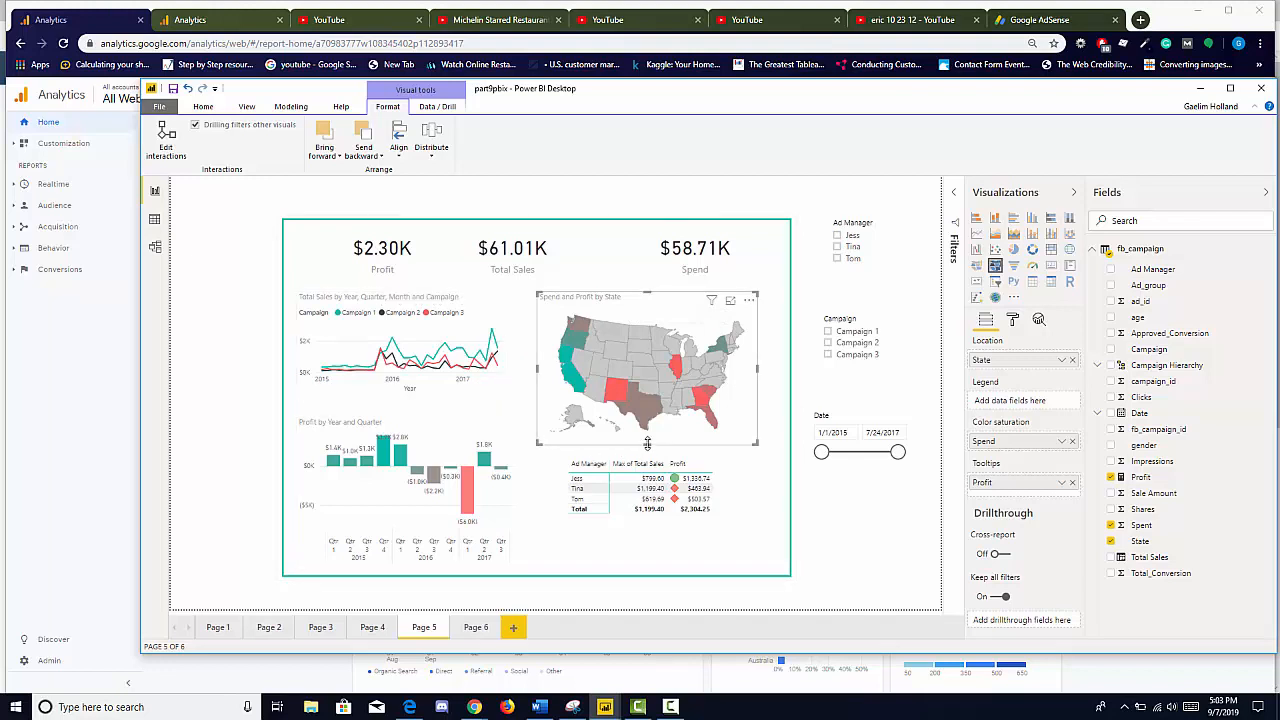
left_click_drag(647, 443, 645, 426)
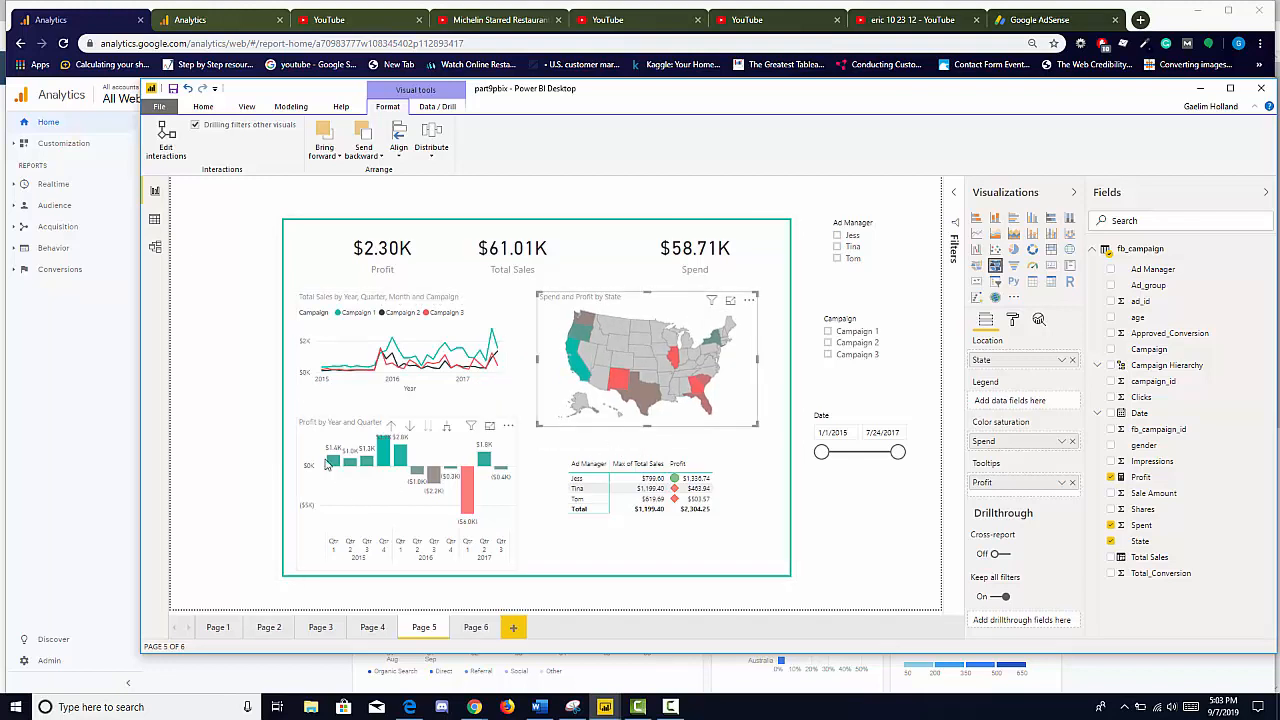
Check the dashboard's filtering by selecting the second manager in the Ad Manager slicer.
left_click(838, 247)
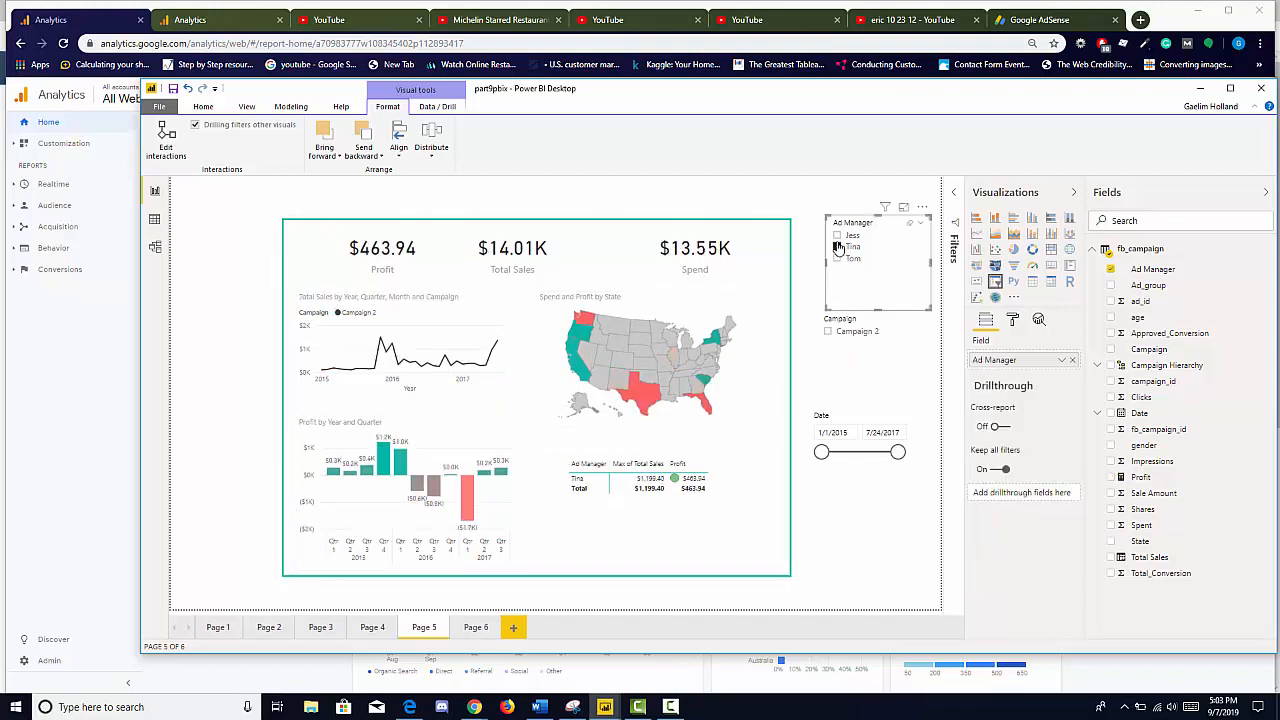
left_click(837, 235)
left_click(220, 342)
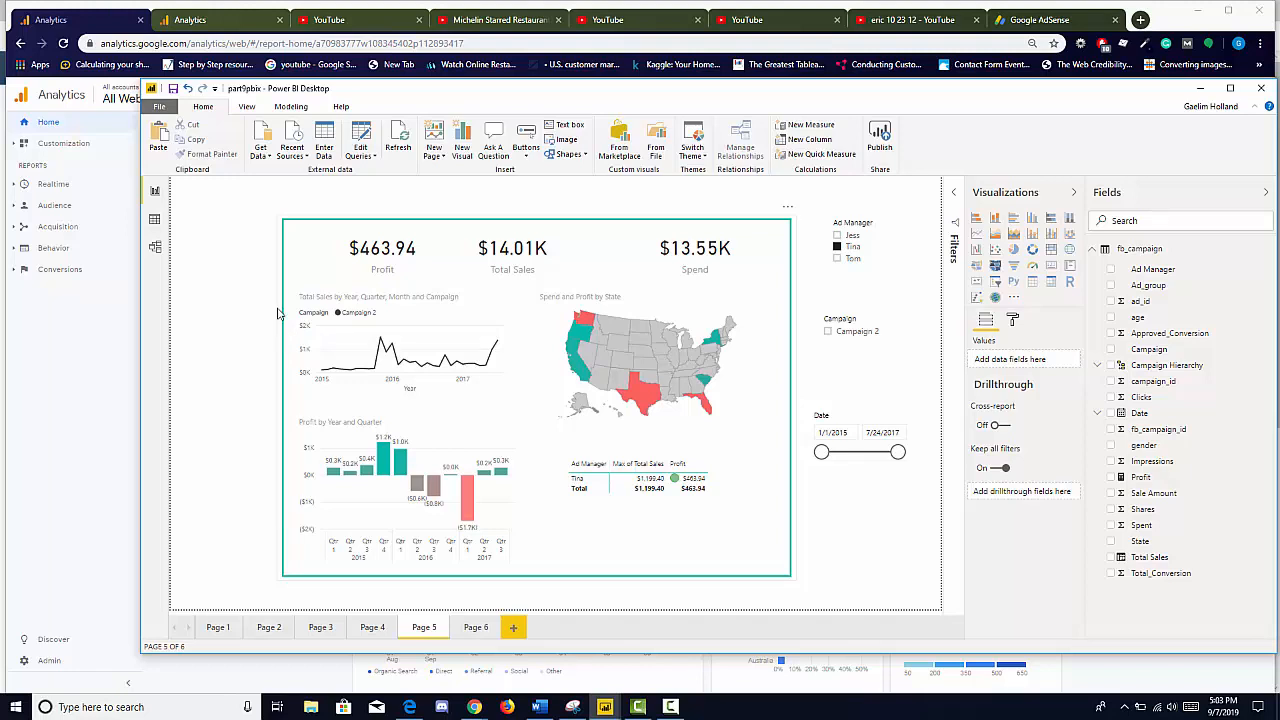
Duplicate the white background rectangle on Page 5.
left_click(289, 258)
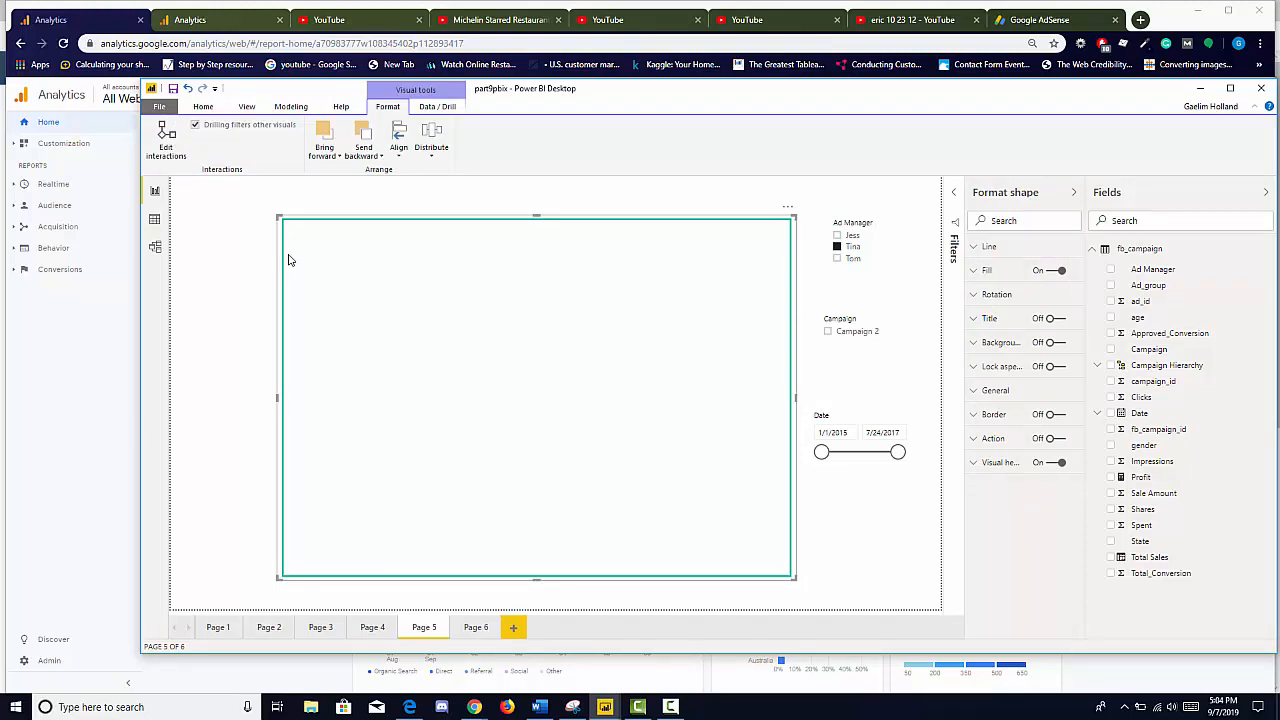
key("ctrl+v")
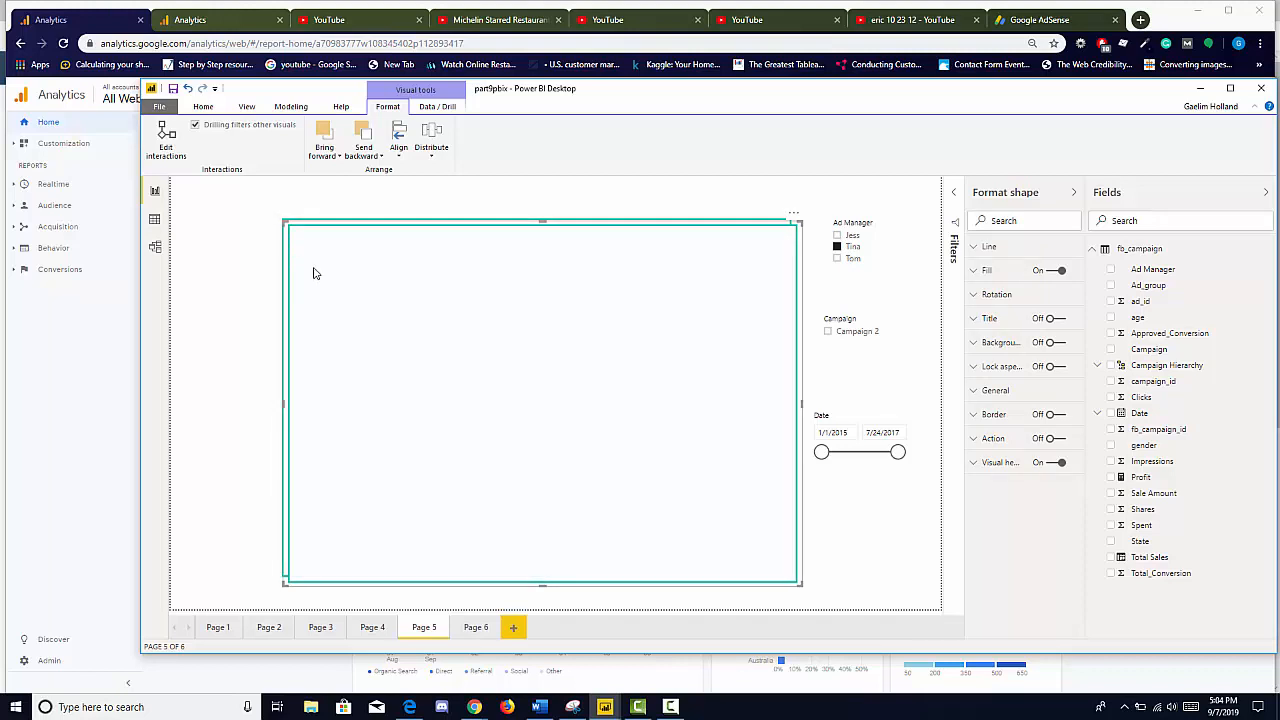
left_click(233, 284)
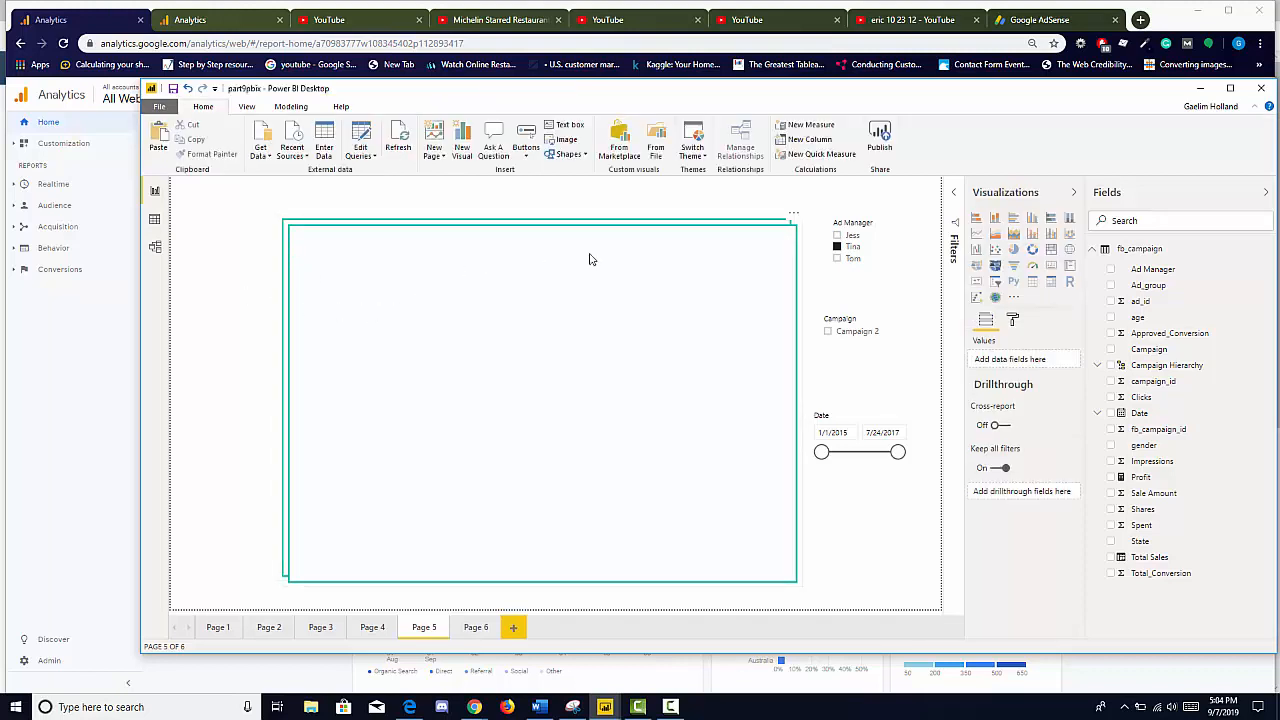
Align the copied rectangle with the original and enlarge it slightly beyond the original on every side.
mouse_move(651, 289)
left_mouse_down()
mouse_move(637, 277)
mouse_move(640, 287)
left_mouse_up()
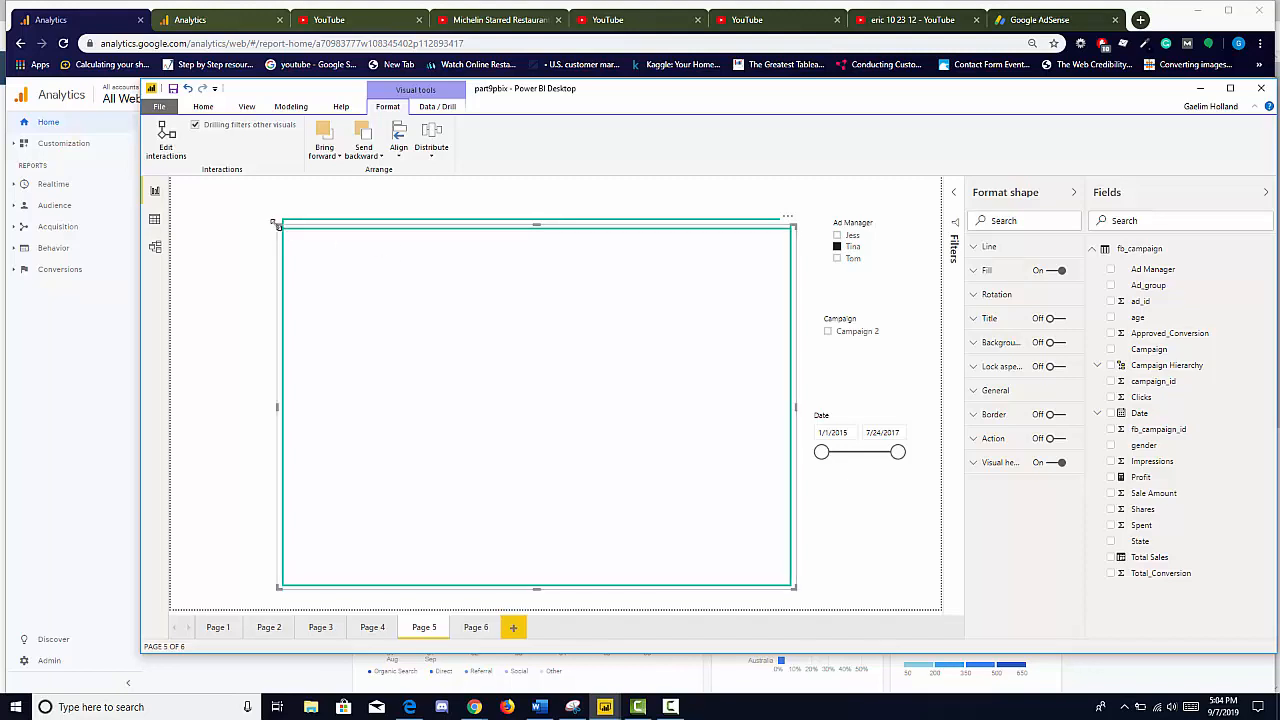
left_click_drag(277, 220, 272, 201)
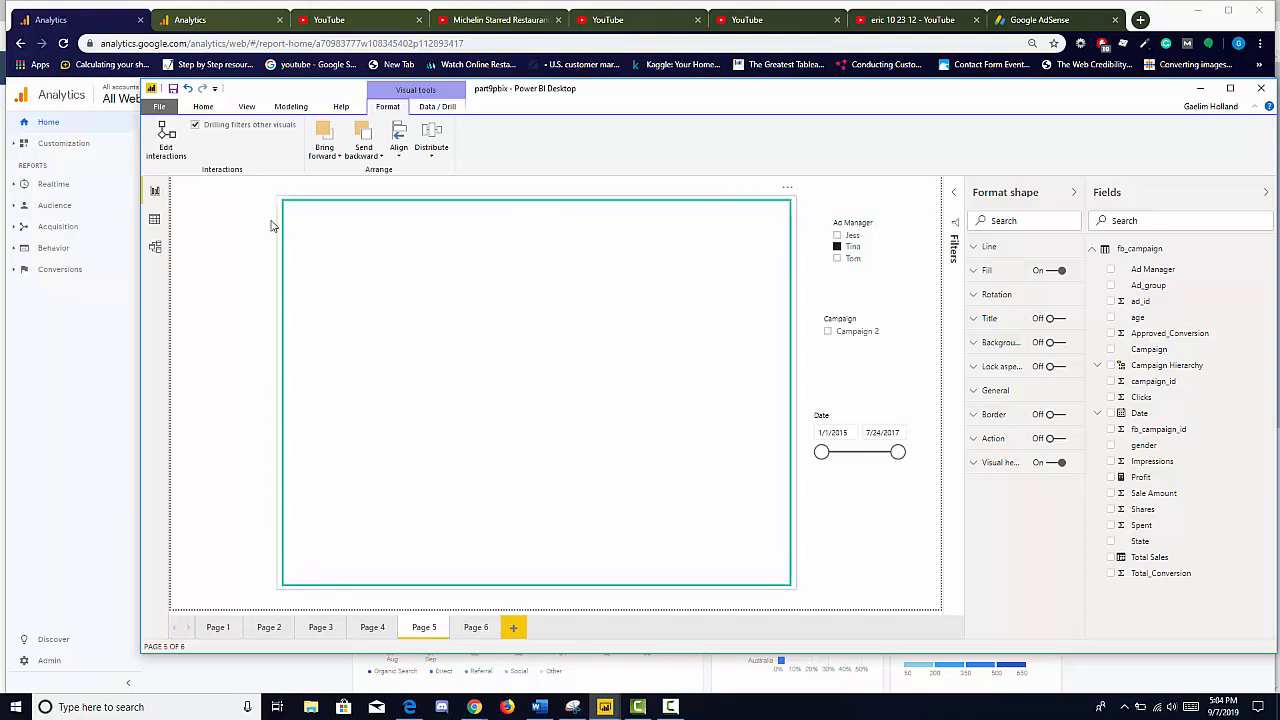
left_click(270, 225)
left_click(280, 586)
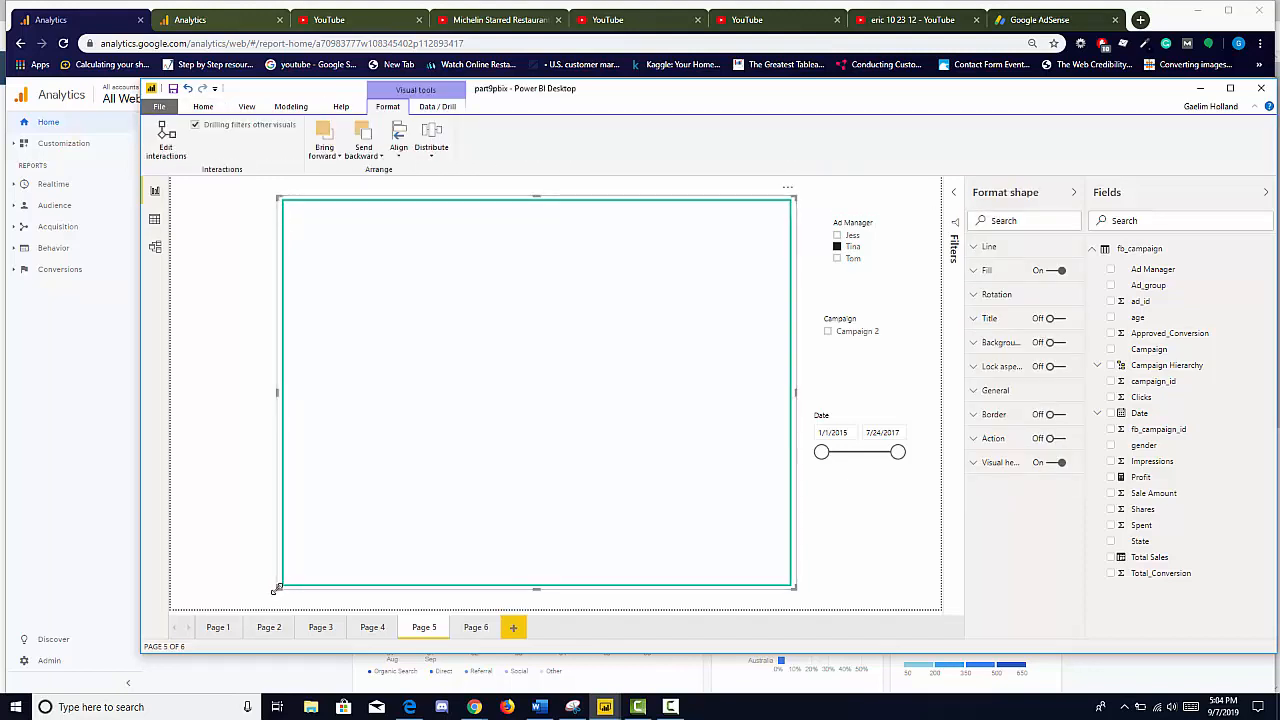
left_click_drag(276, 590, 270, 596)
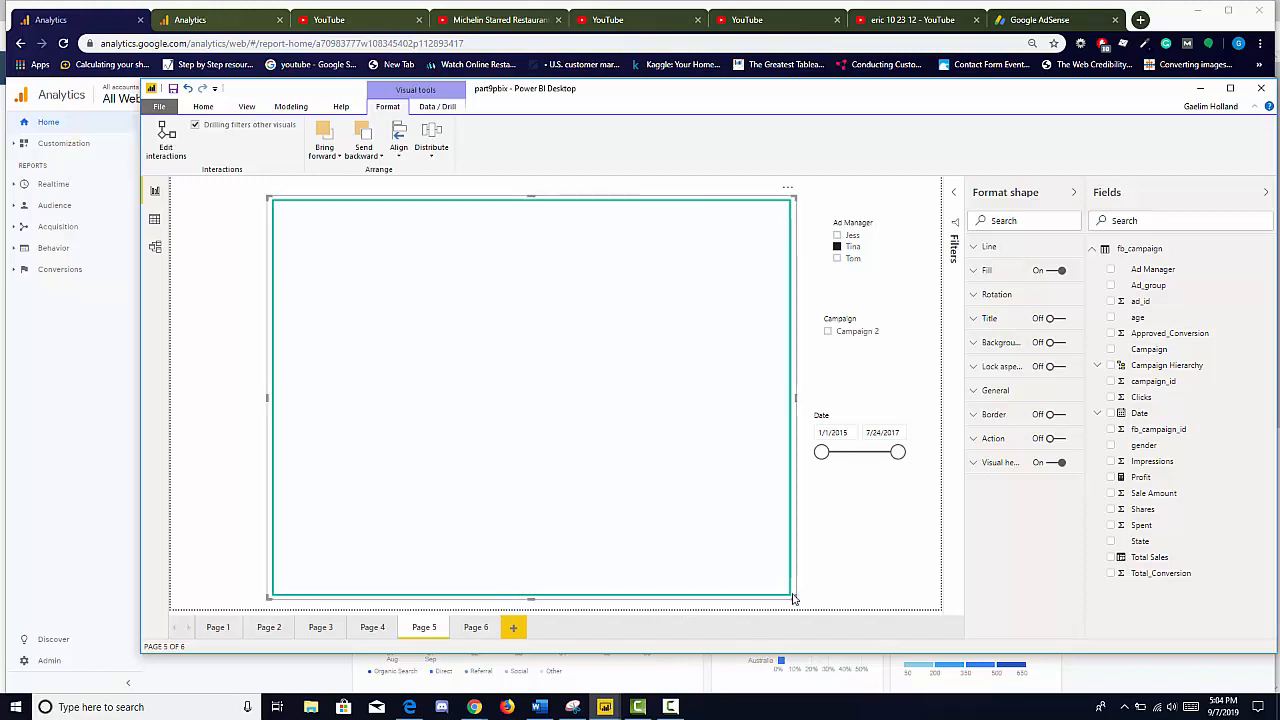
left_click_drag(790, 593, 803, 600)
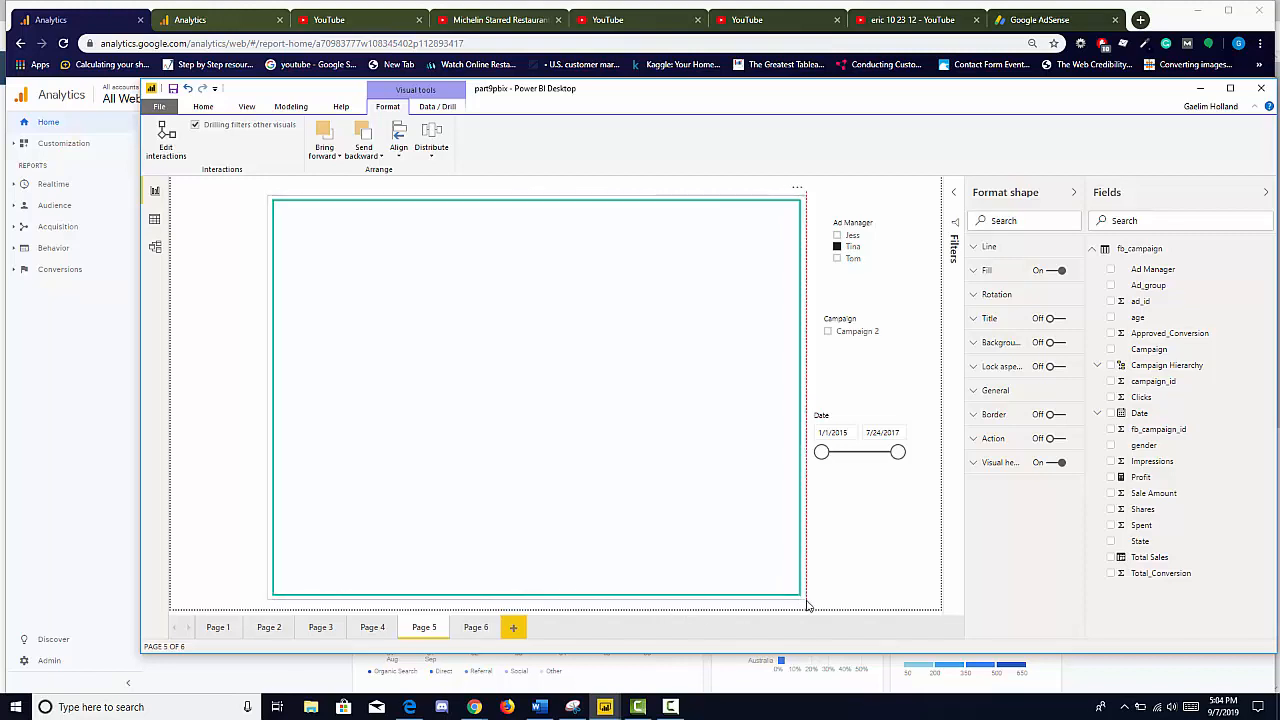
left_click(672, 516)
Set the fill color of the larger copied rectangle to black.
left_click(283, 233)
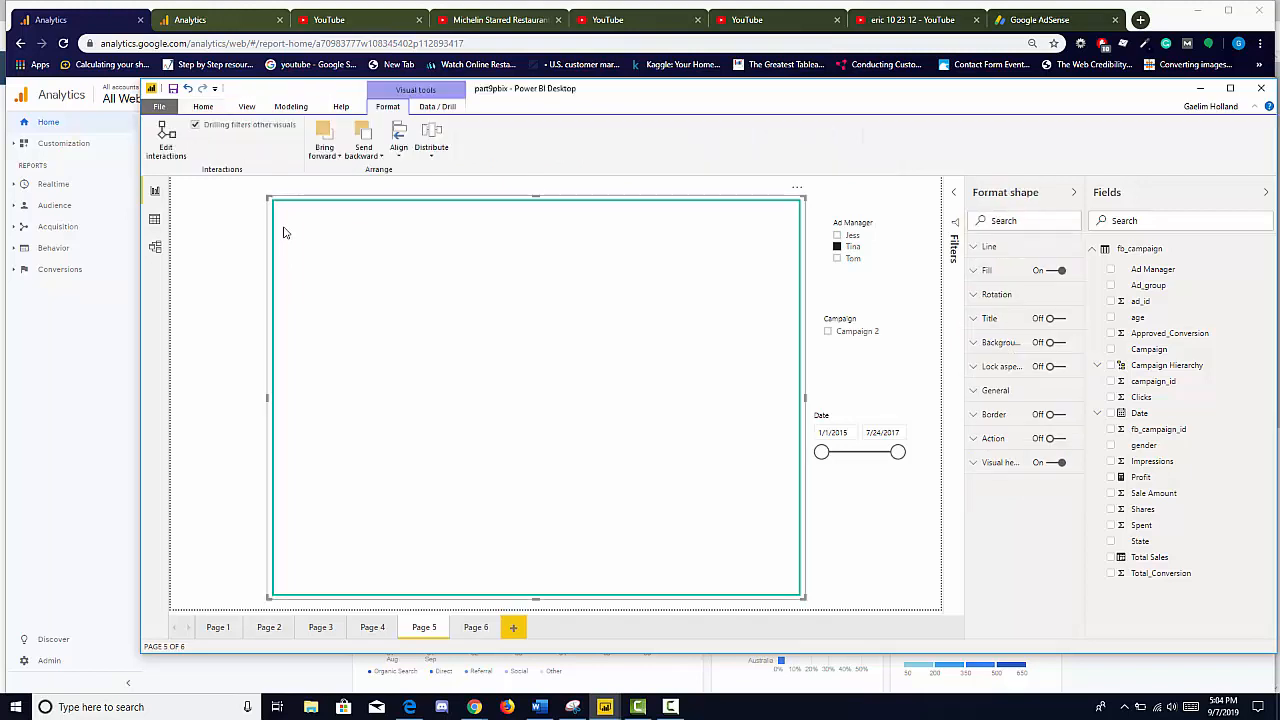
left_click(979, 276)
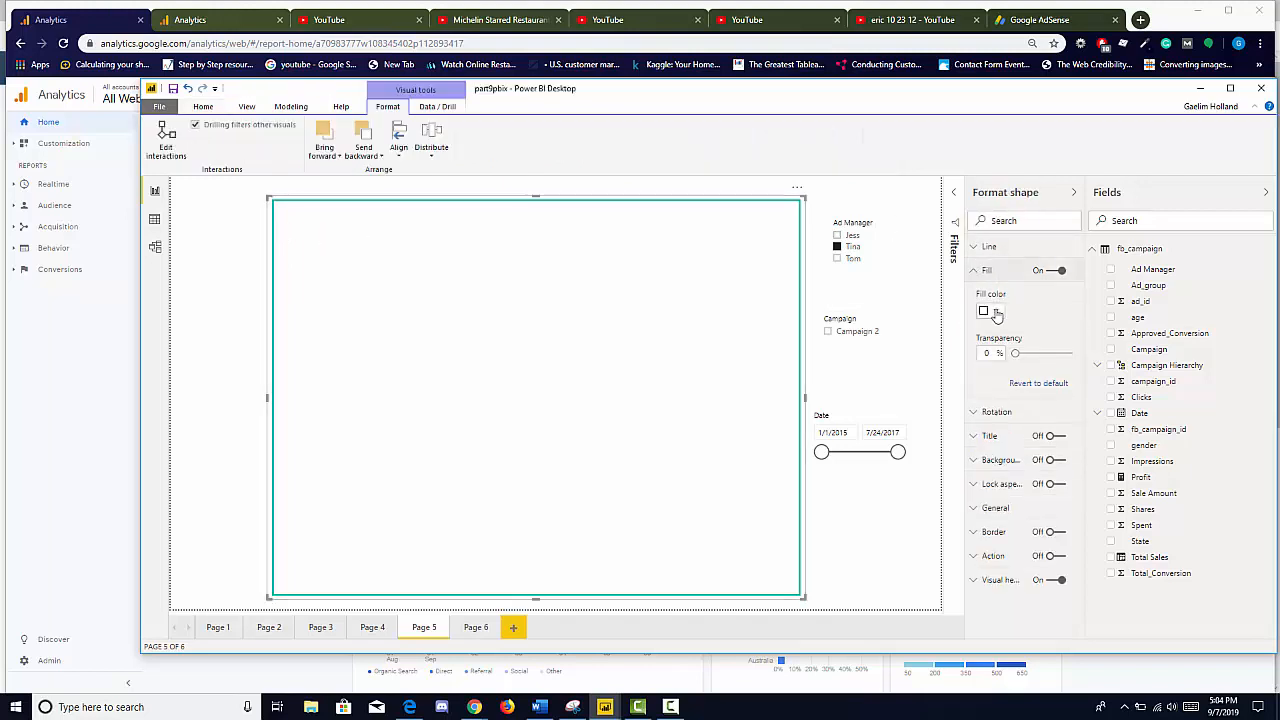
left_click(994, 311)
left_click(985, 342)
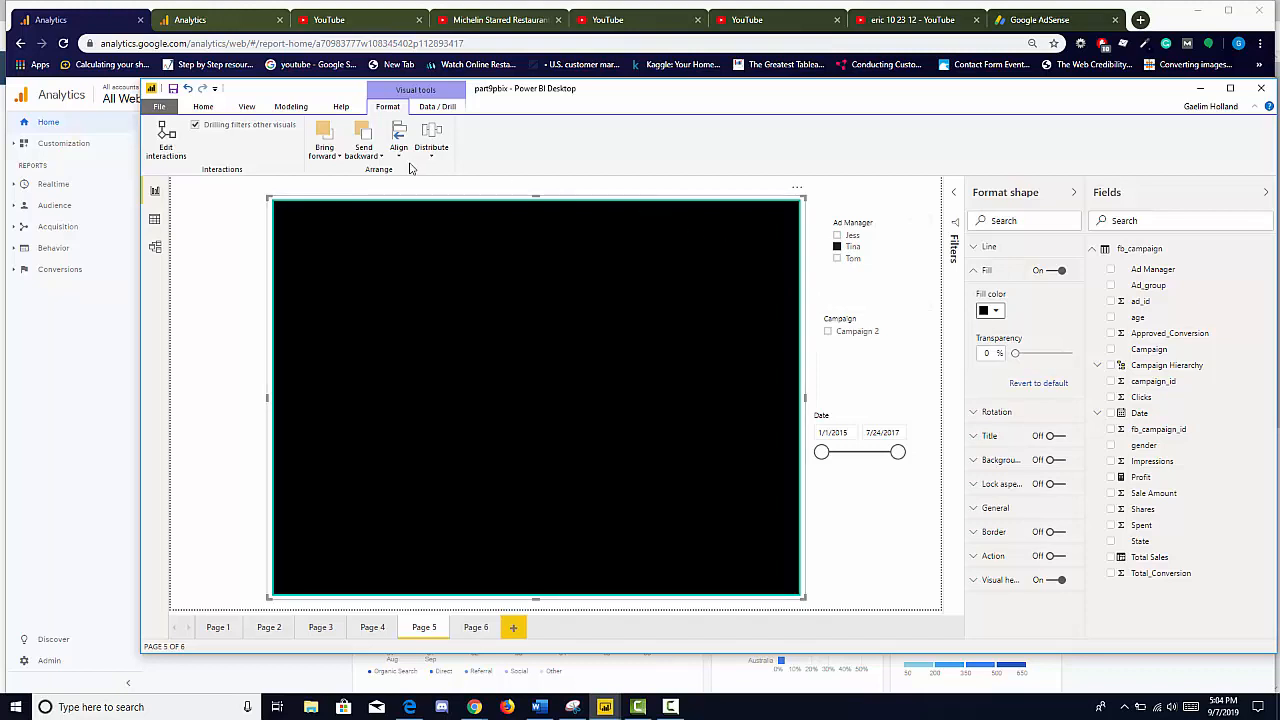
Send the black rectangle to the back and extend the white rectangle's lower edge to even out the black border.
left_click(364, 150)
left_click(379, 186)
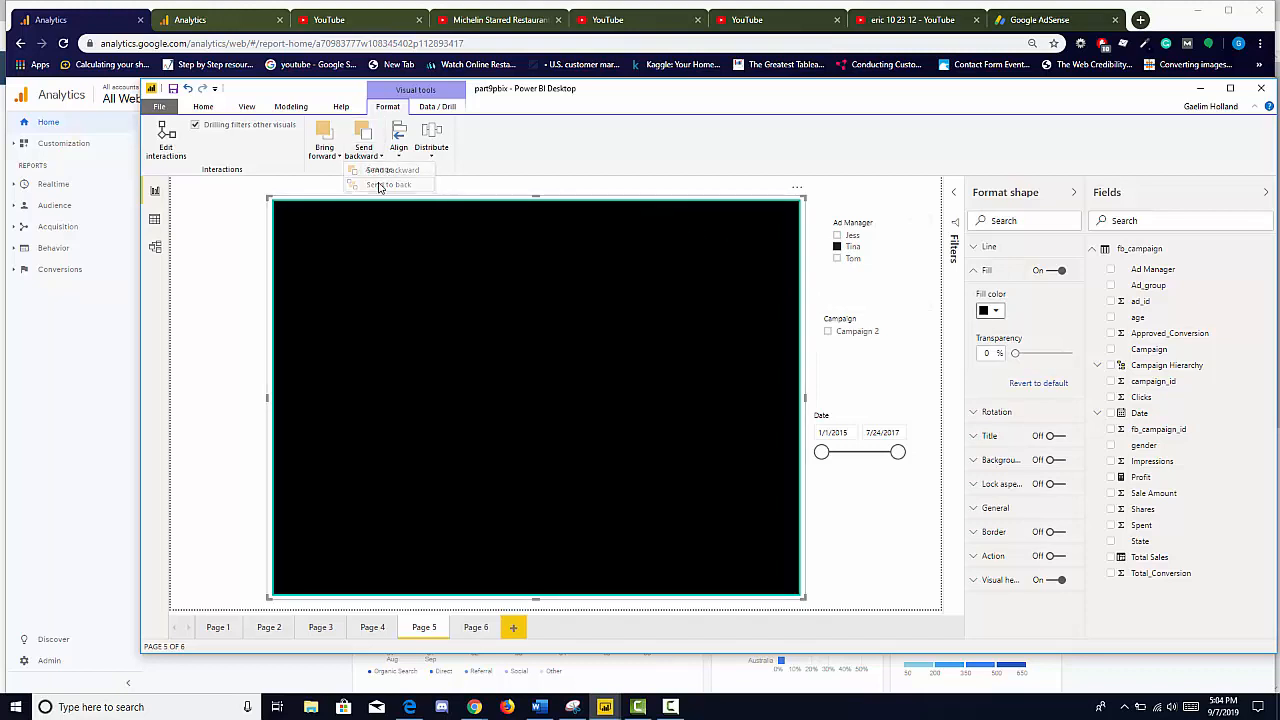
left_click(240, 280)
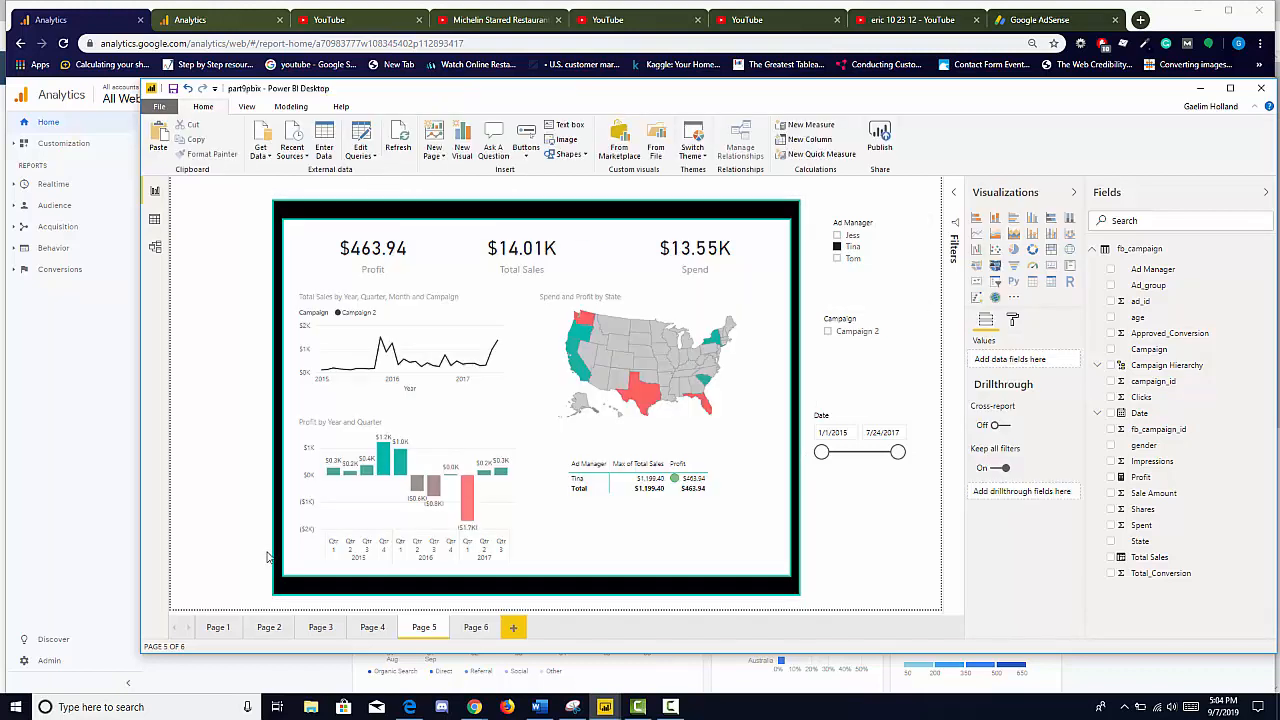
left_click(307, 589)
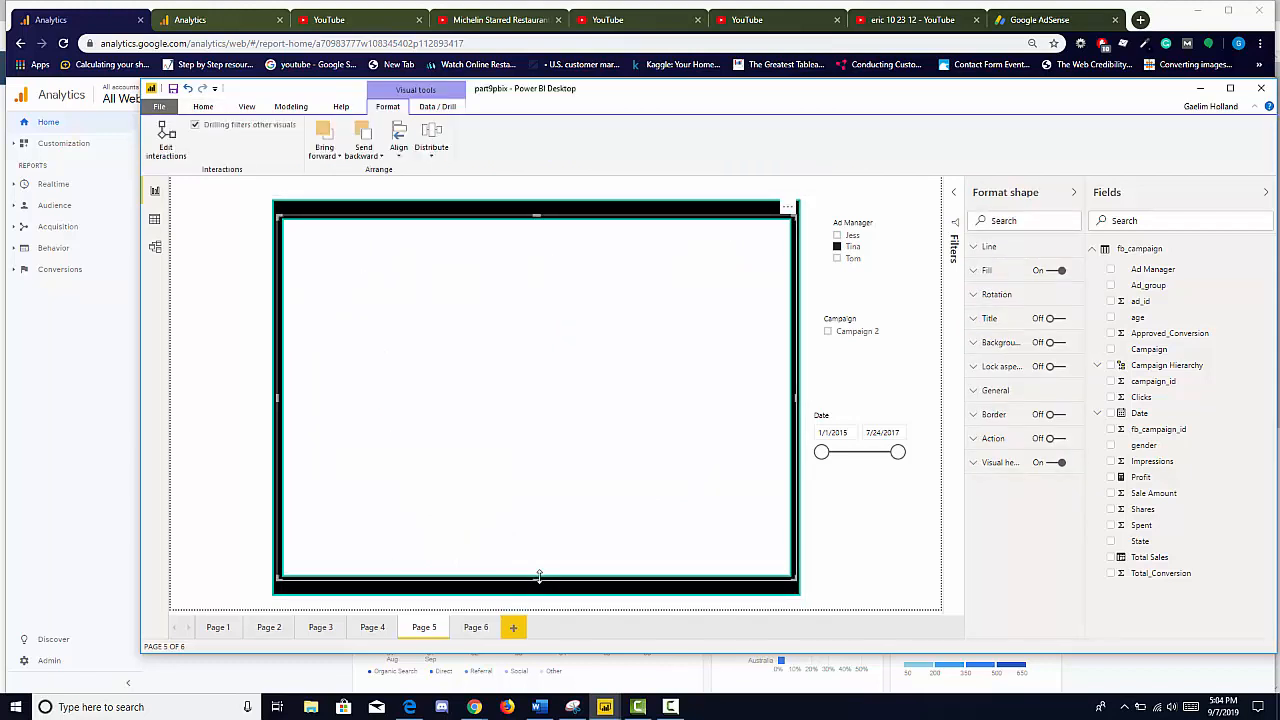
left_click(265, 362)
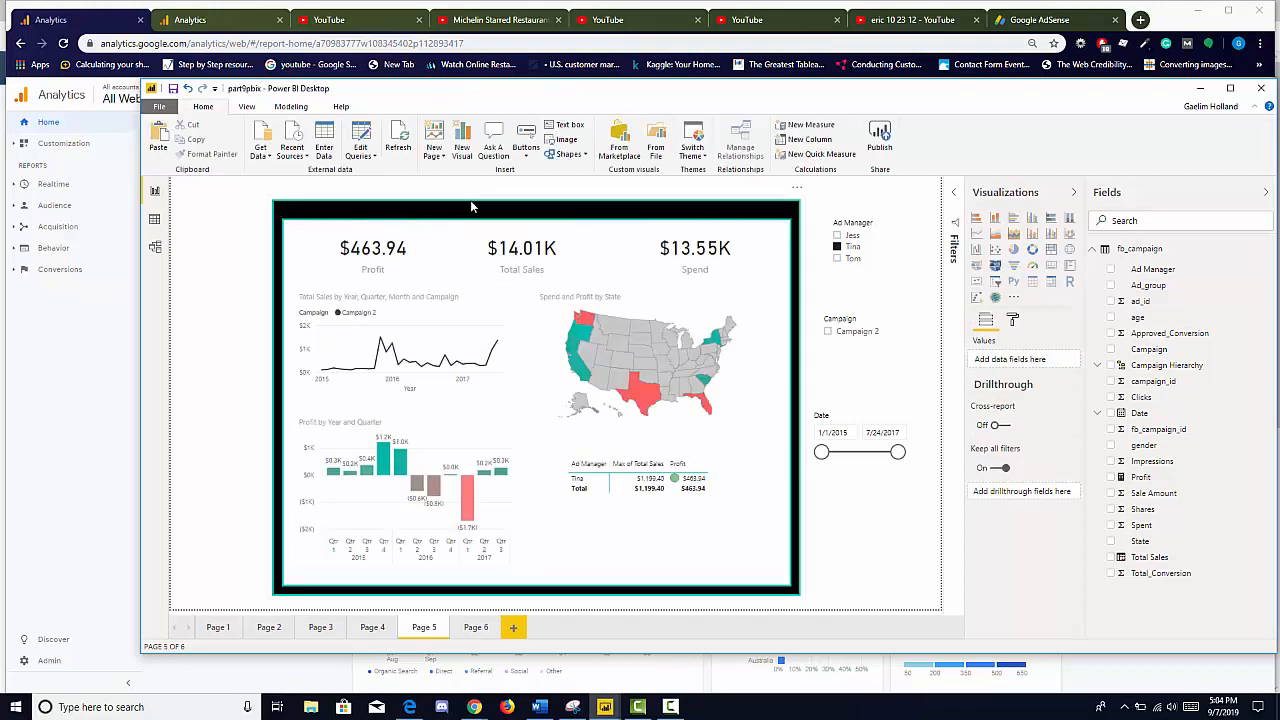
Remove the black rectangle's outline by setting its line weight to 0 pt.
left_click(475, 204)
left_click(996, 254)
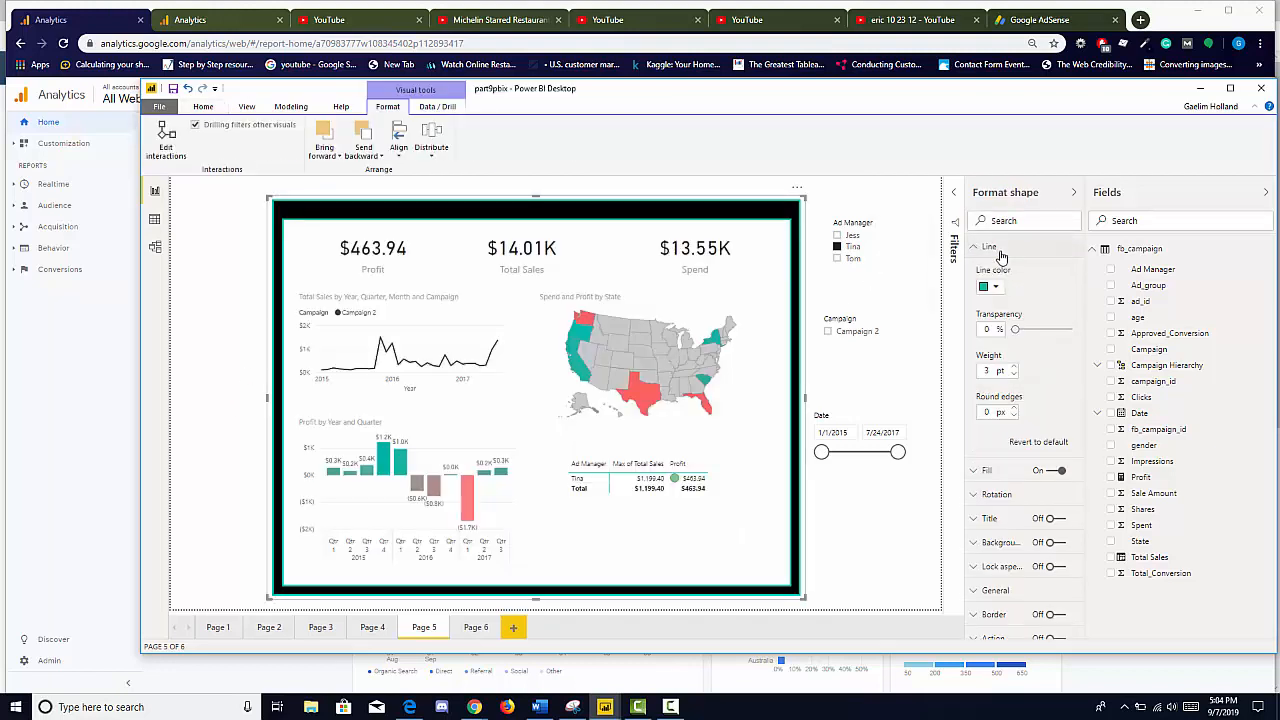
left_click(1013, 375)
left_click(1013, 375)
left_click(1013, 375)
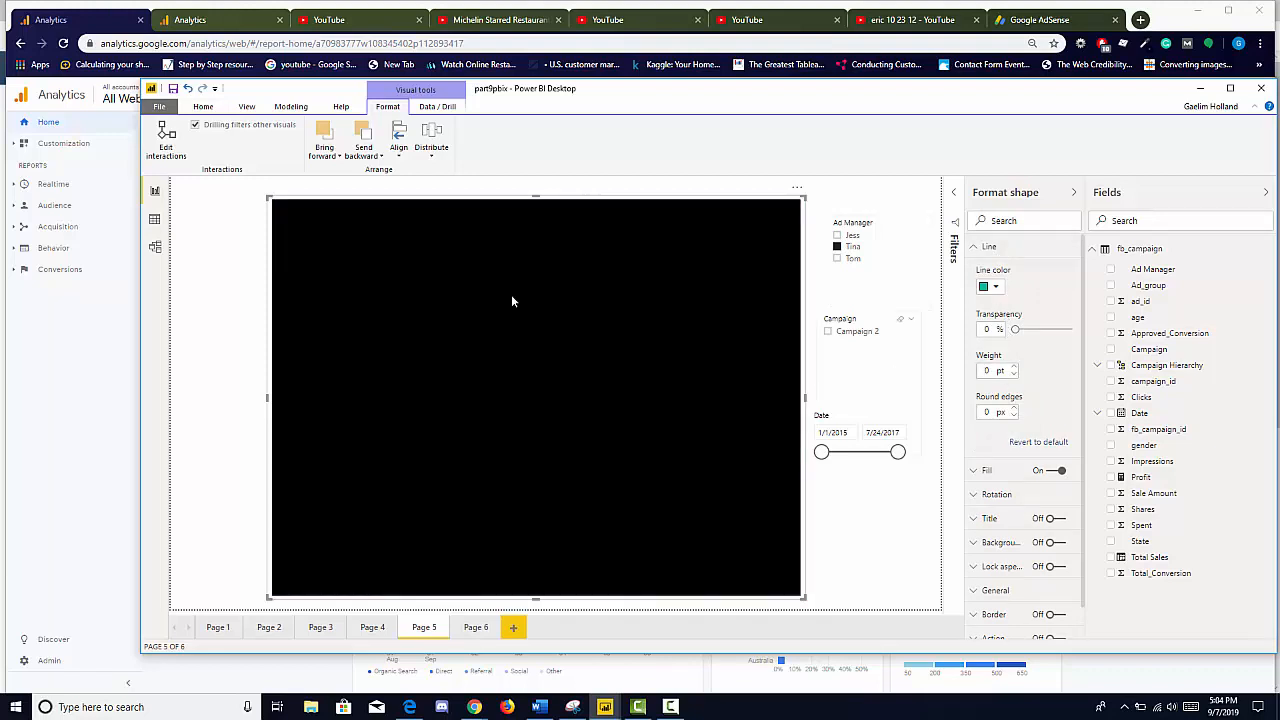
left_click(231, 334)
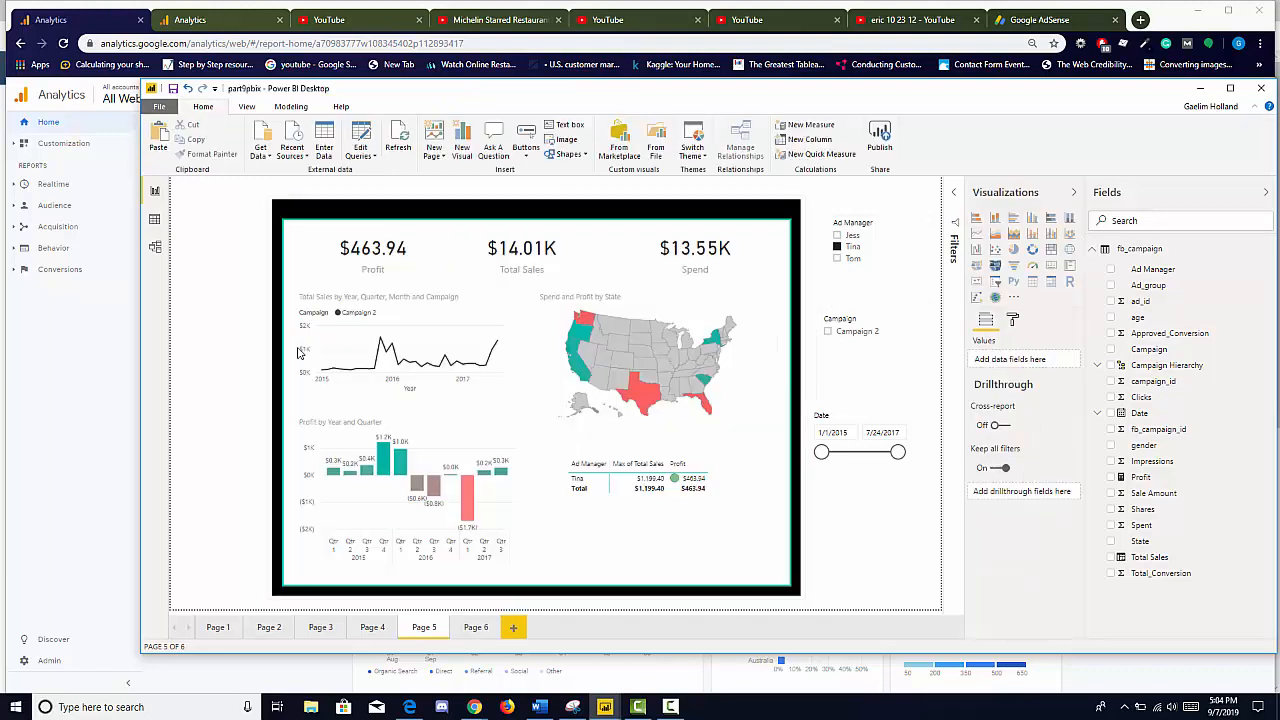
Set the white inner rectangle's line weight to 0 pt to remove its teal outline.
left_click(303, 293)
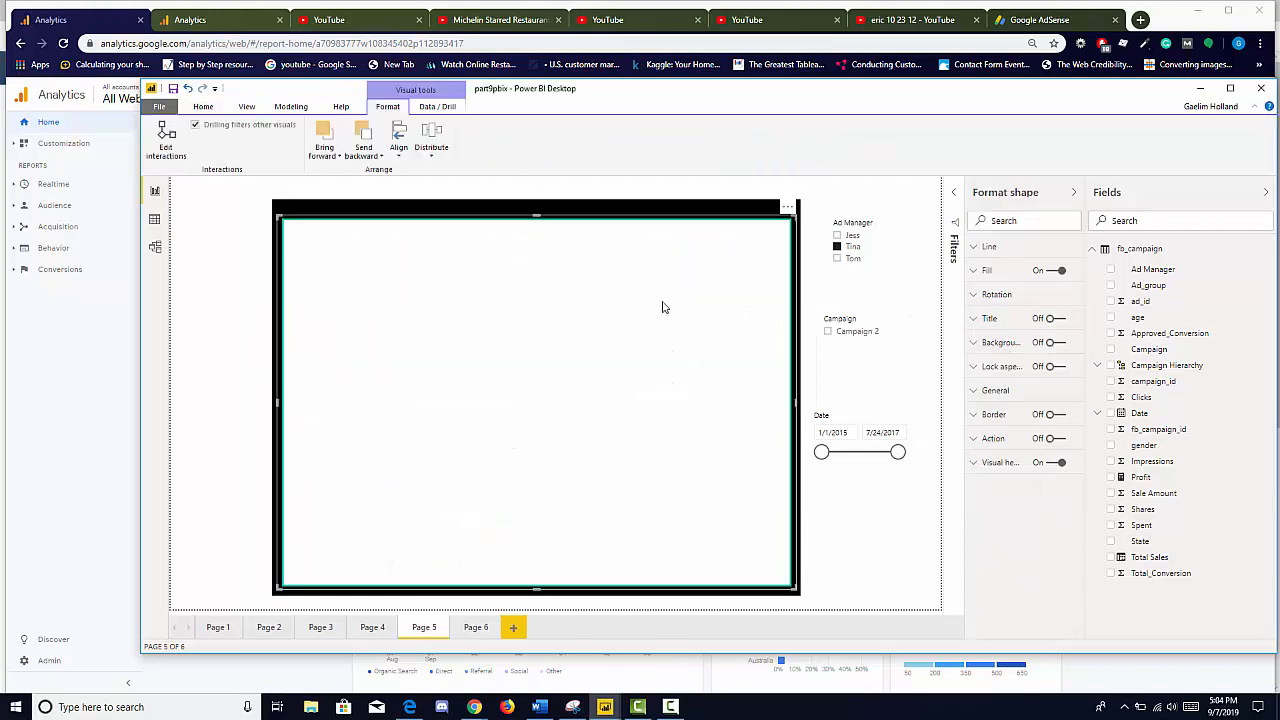
left_click(979, 248)
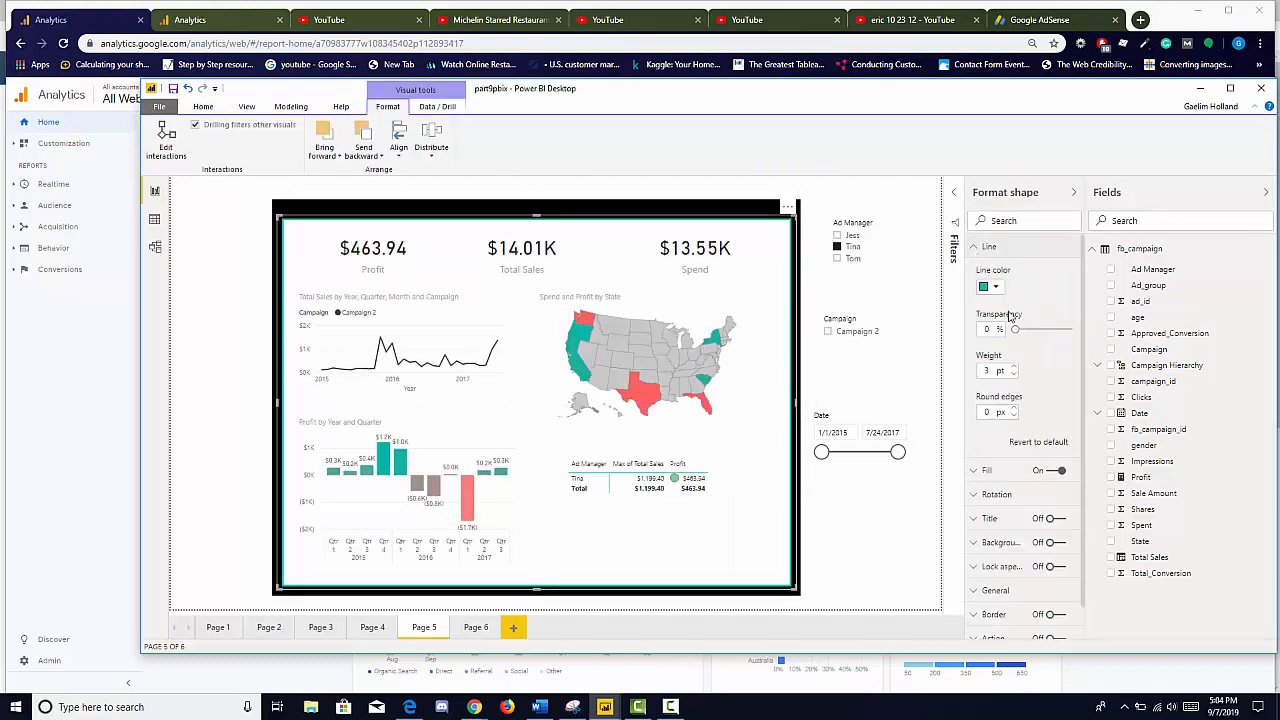
left_click(1000, 291)
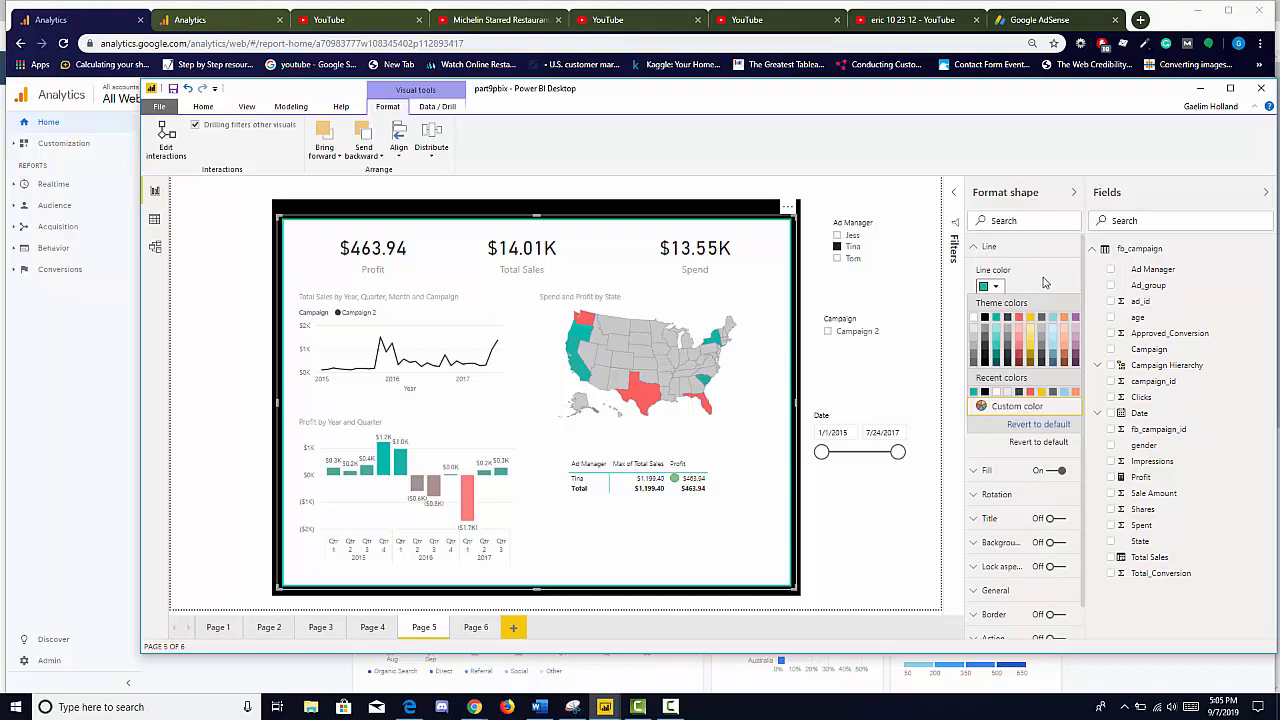
left_click(1042, 285)
left_click(1014, 375)
left_click(1014, 375)
left_click(1014, 375)
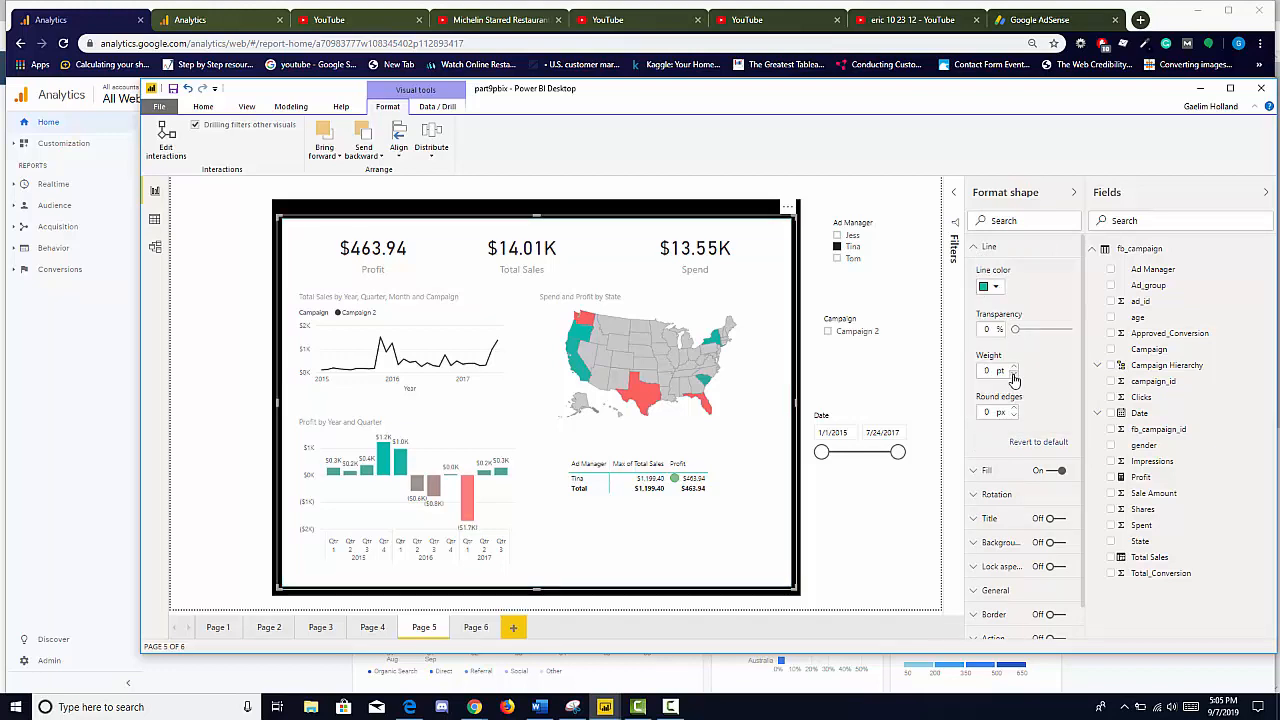
left_click(249, 347)
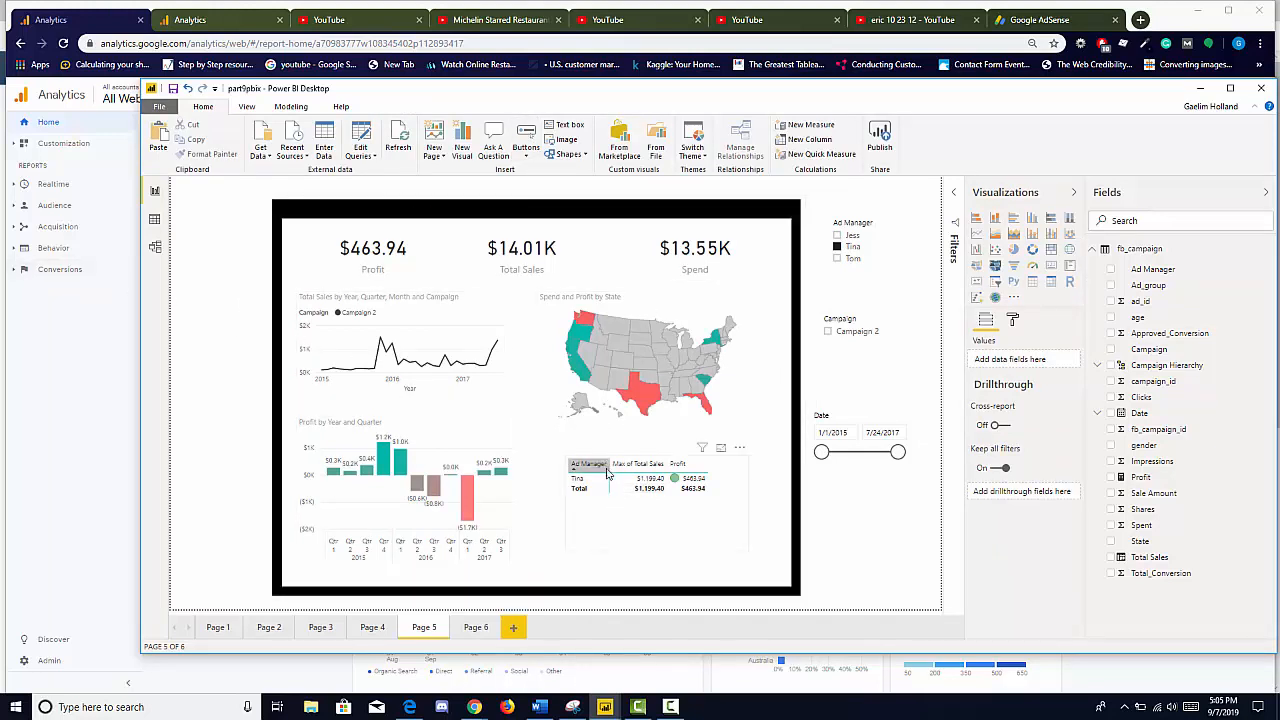
Clear the Ad Manager slicer selection and move the Date slicer into line beneath the Campaign slicer.
left_click(837, 246)
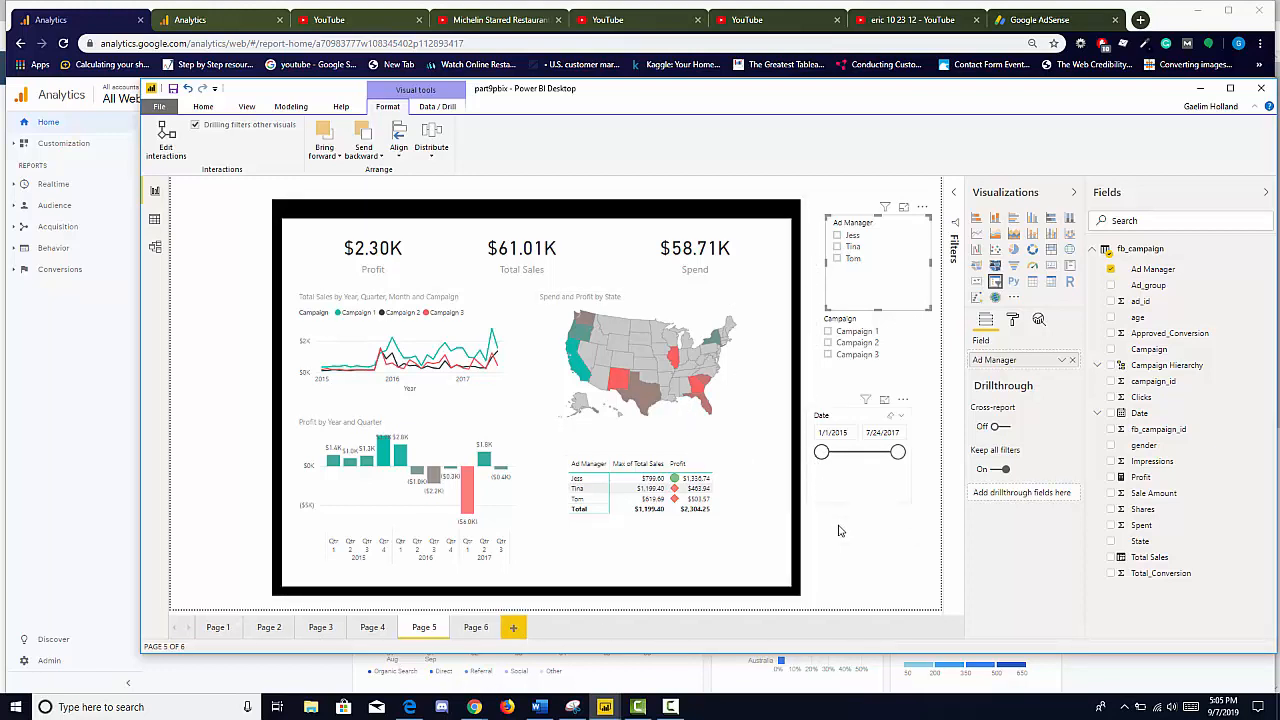
left_click_drag(848, 428, 860, 418)
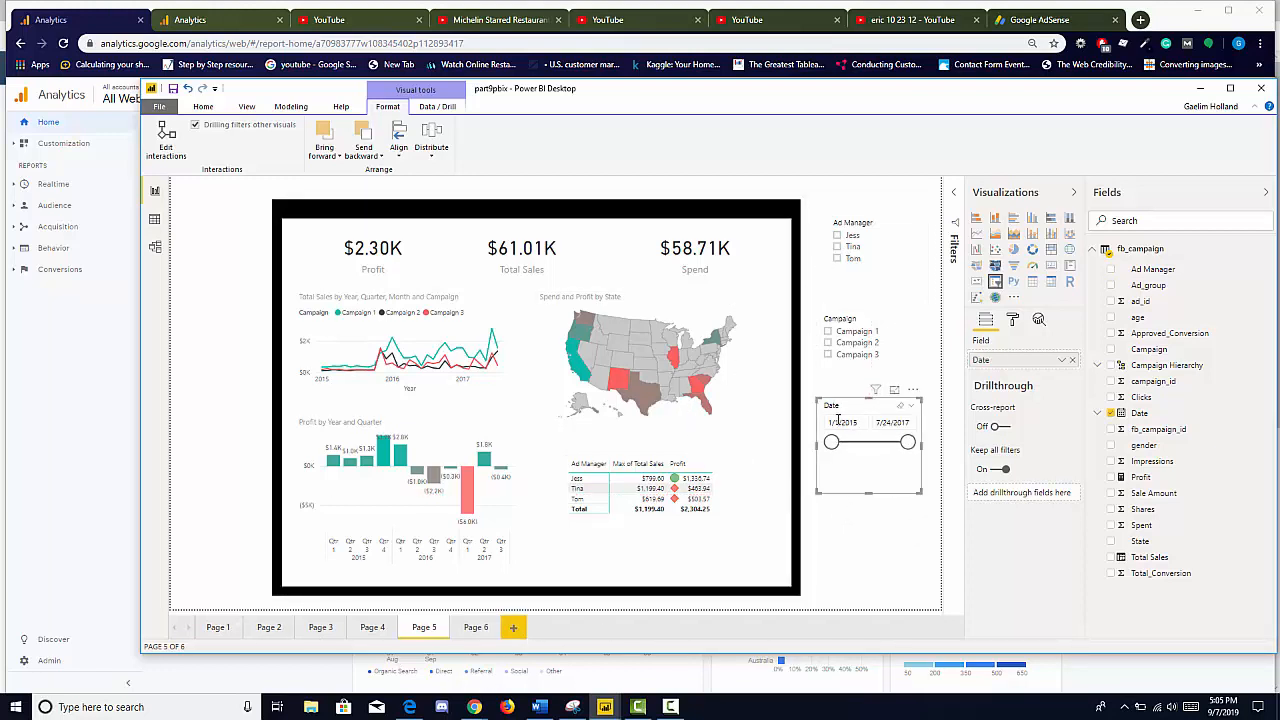
Test the slicers by filtering for each ad manager in turn and for Campaign 1, ending with the ad manager filter cleared.
left_click(837, 237)
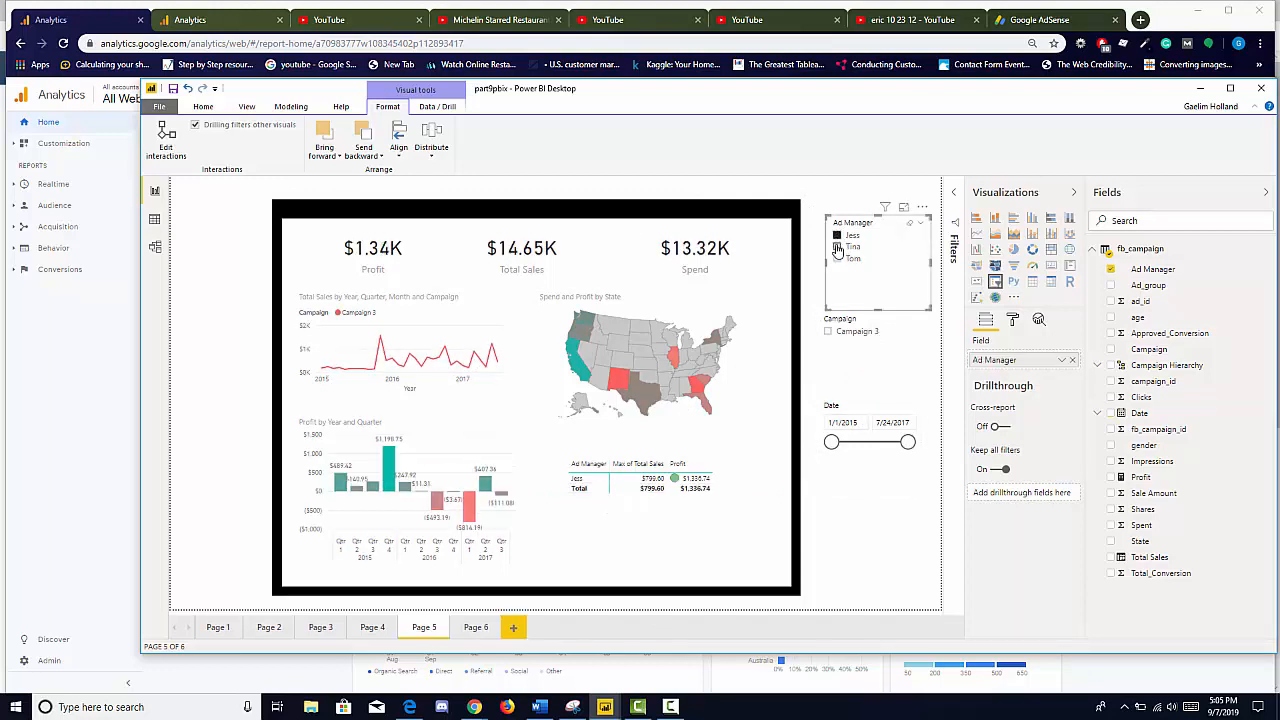
left_click(837, 248)
left_click(837, 259)
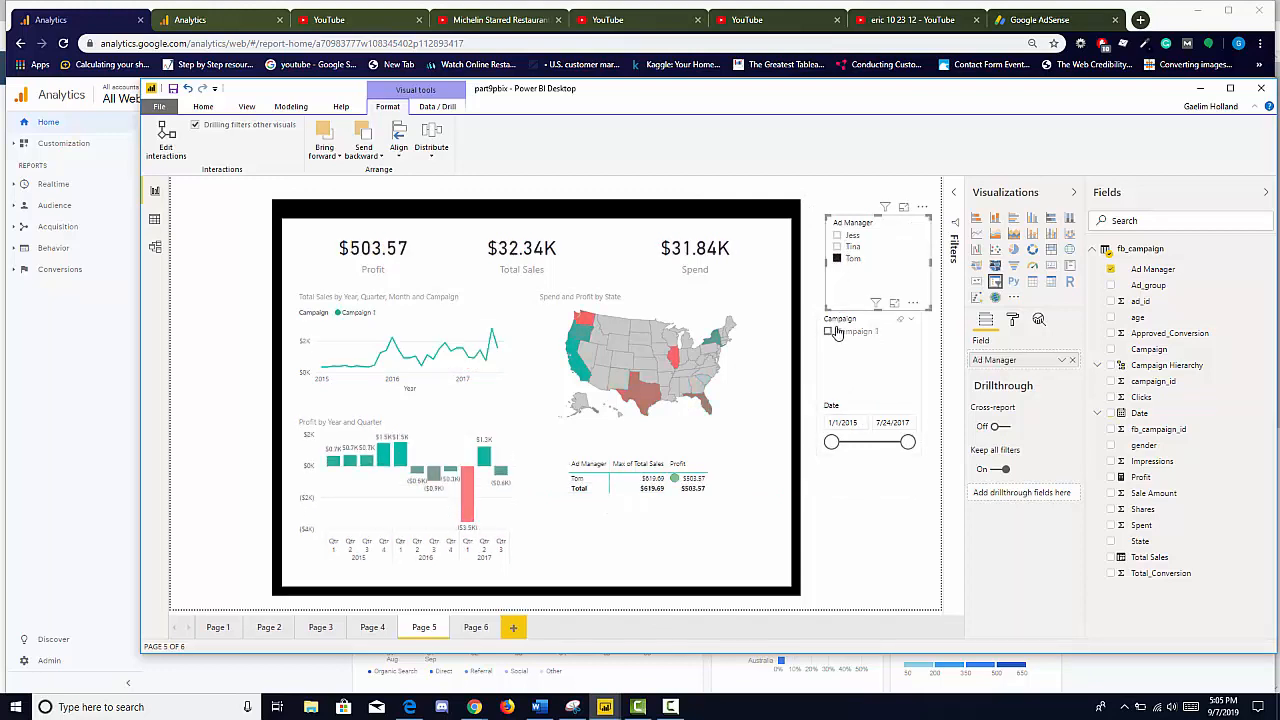
left_click(832, 339)
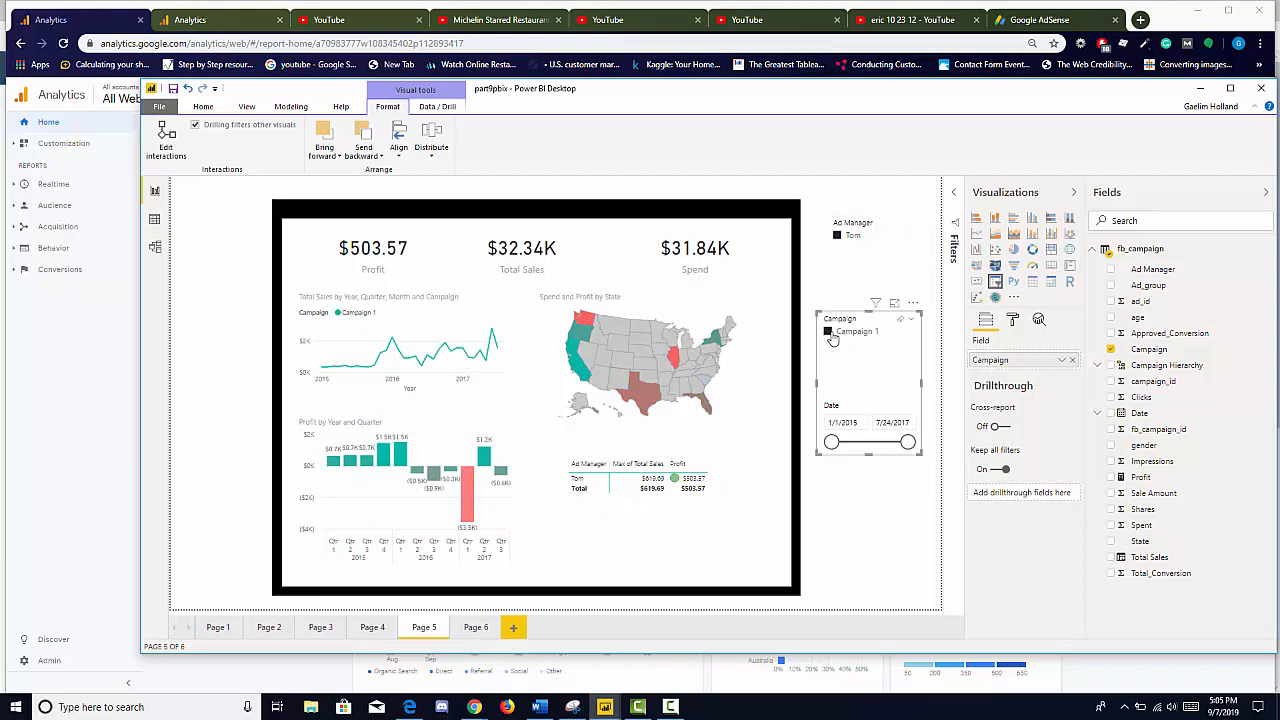
left_click(837, 259)
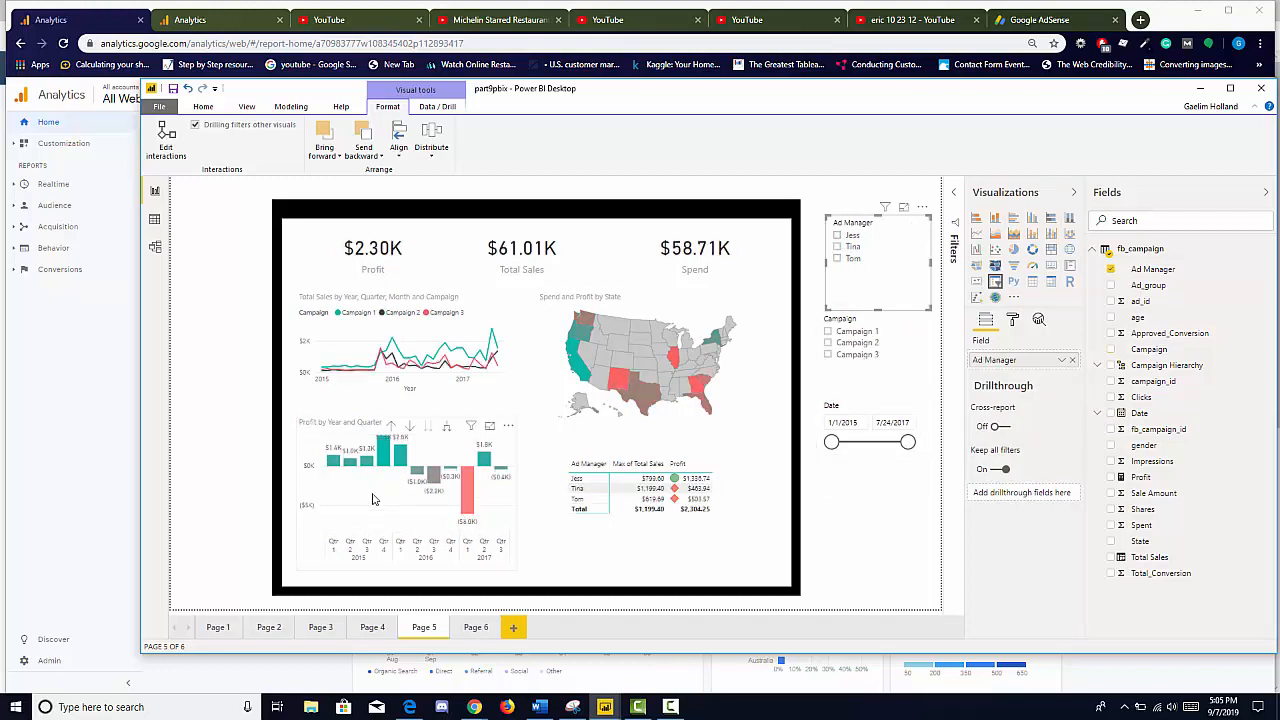
Resize the Profit by Year and Quarter column chart and reposition it beneath the Total Sales line chart.
left_click(378, 470)
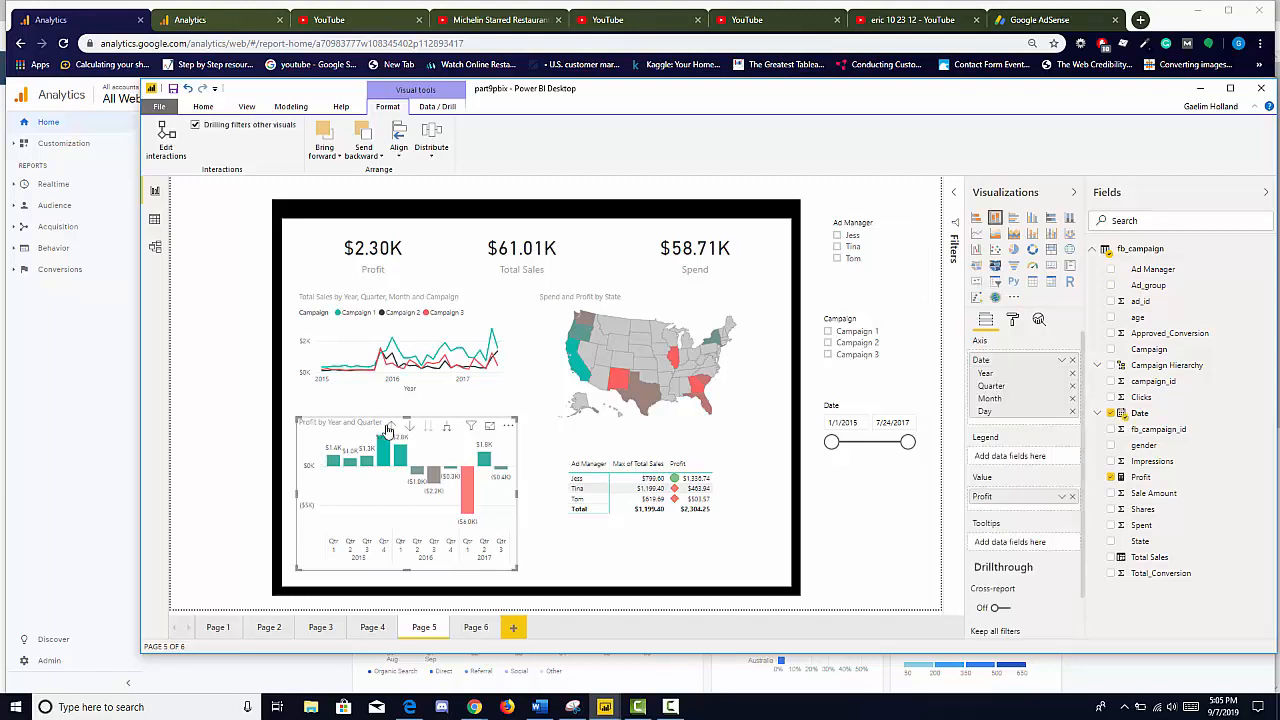
mouse_move(404, 418)
left_mouse_down()
mouse_move(402, 390)
mouse_move(400, 407)
left_mouse_up()
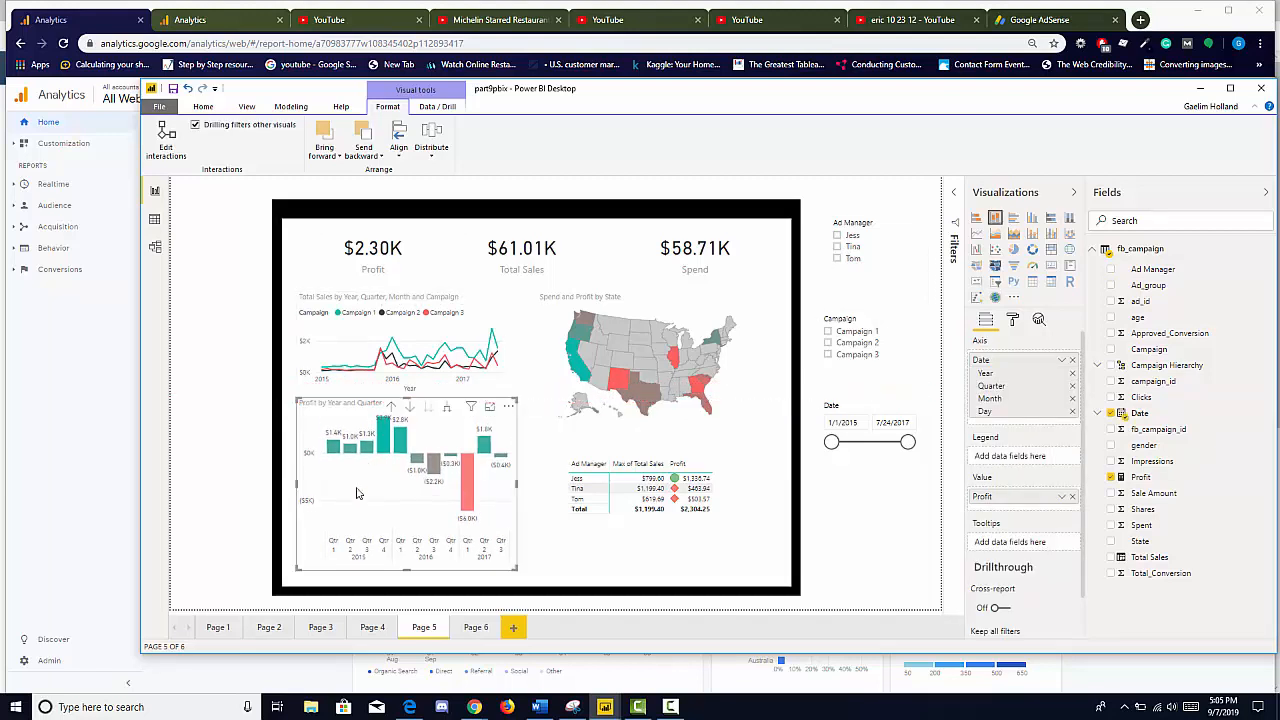
left_click_drag(348, 526, 338, 536)
left_click_drag(507, 409, 521, 400)
left_click(428, 340)
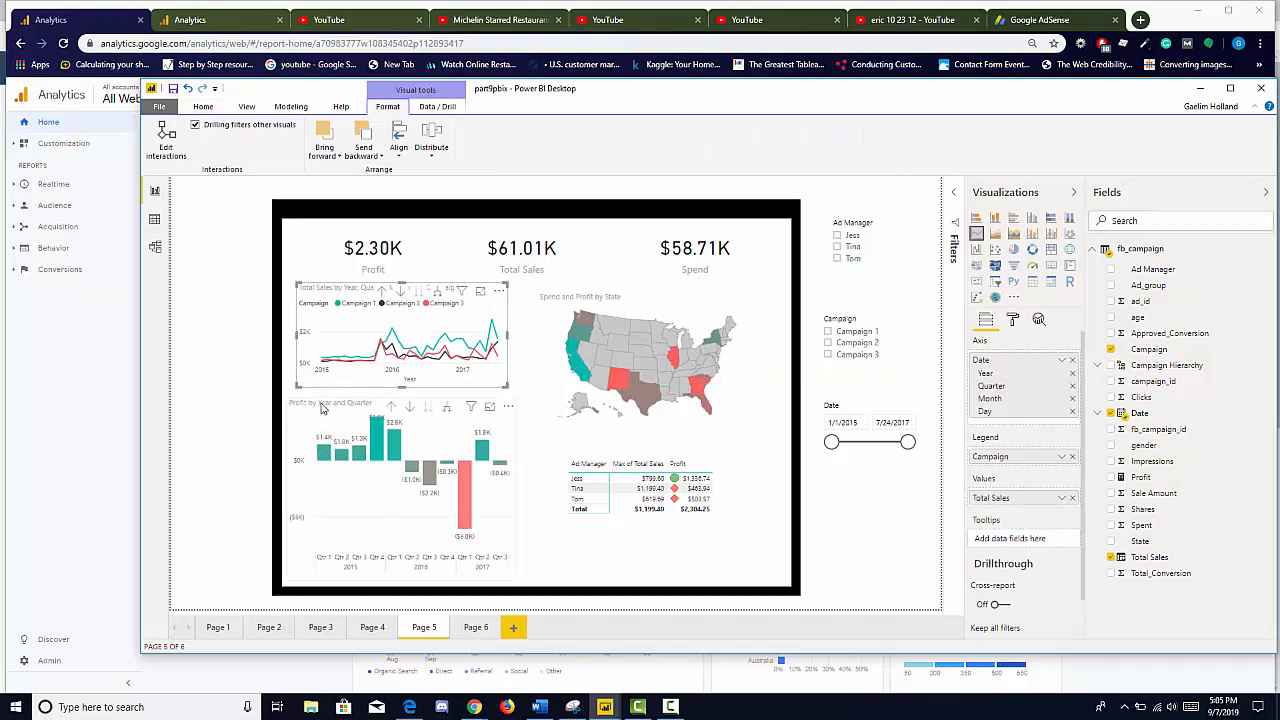
left_click(377, 436)
left_click_drag(288, 399, 298, 440)
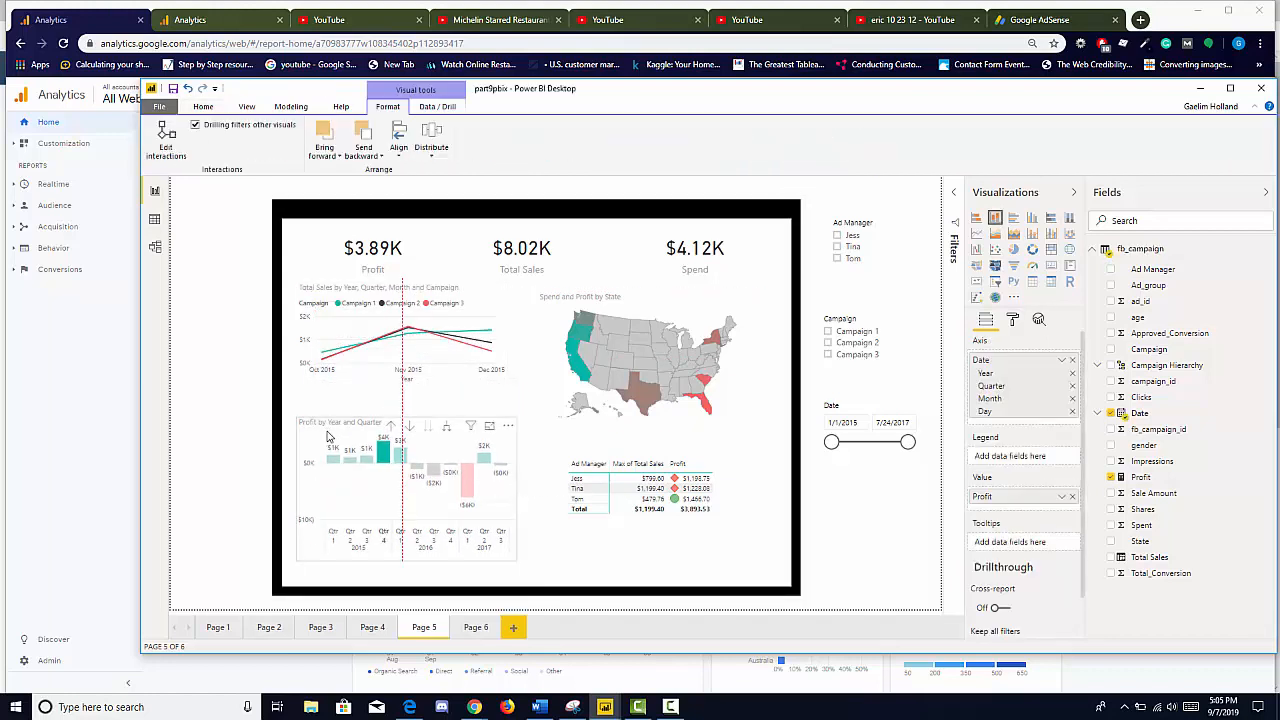
Clear the quarter cross-filter and drill the Total Sales line chart back up to the month level.
left_click(441, 317)
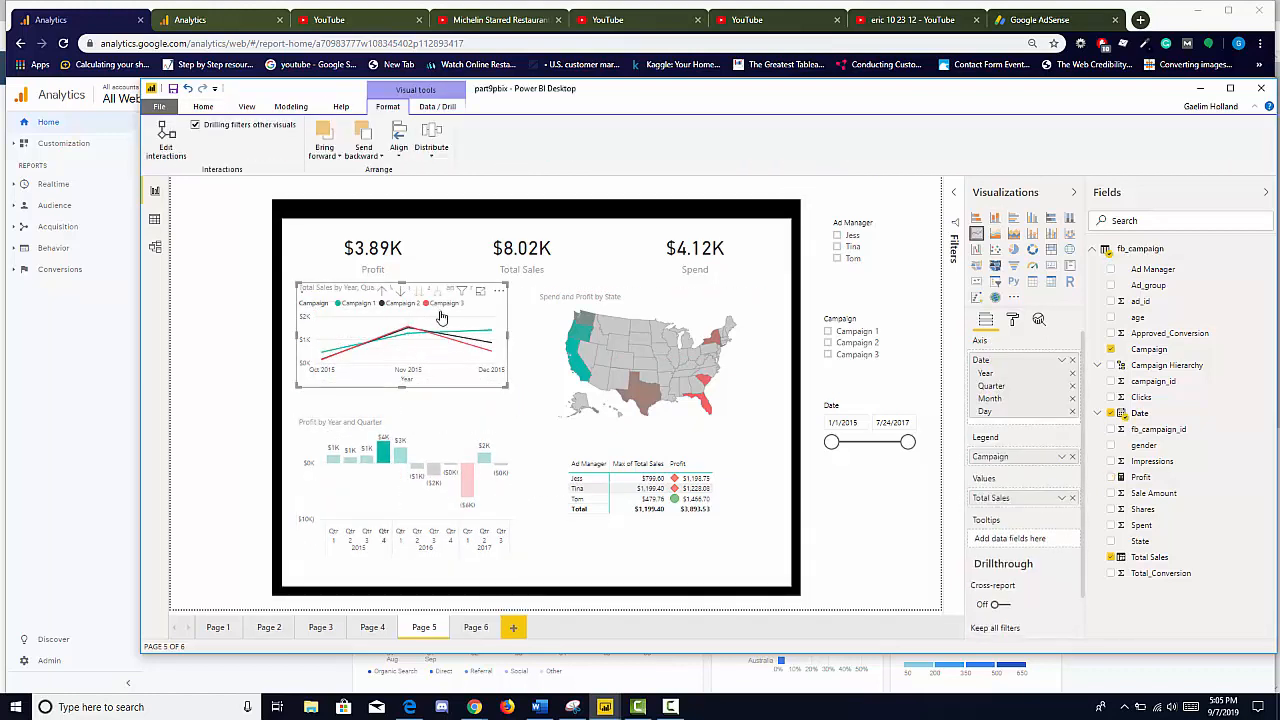
left_click(458, 348)
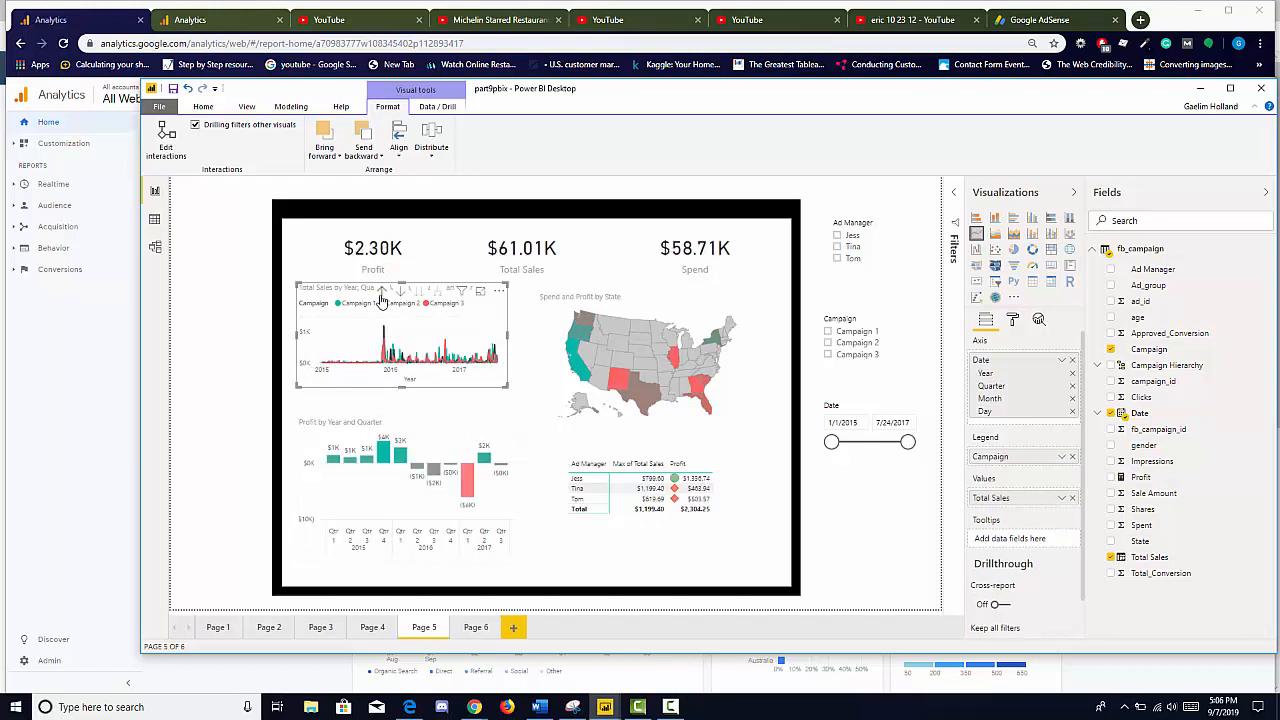
left_click(381, 291)
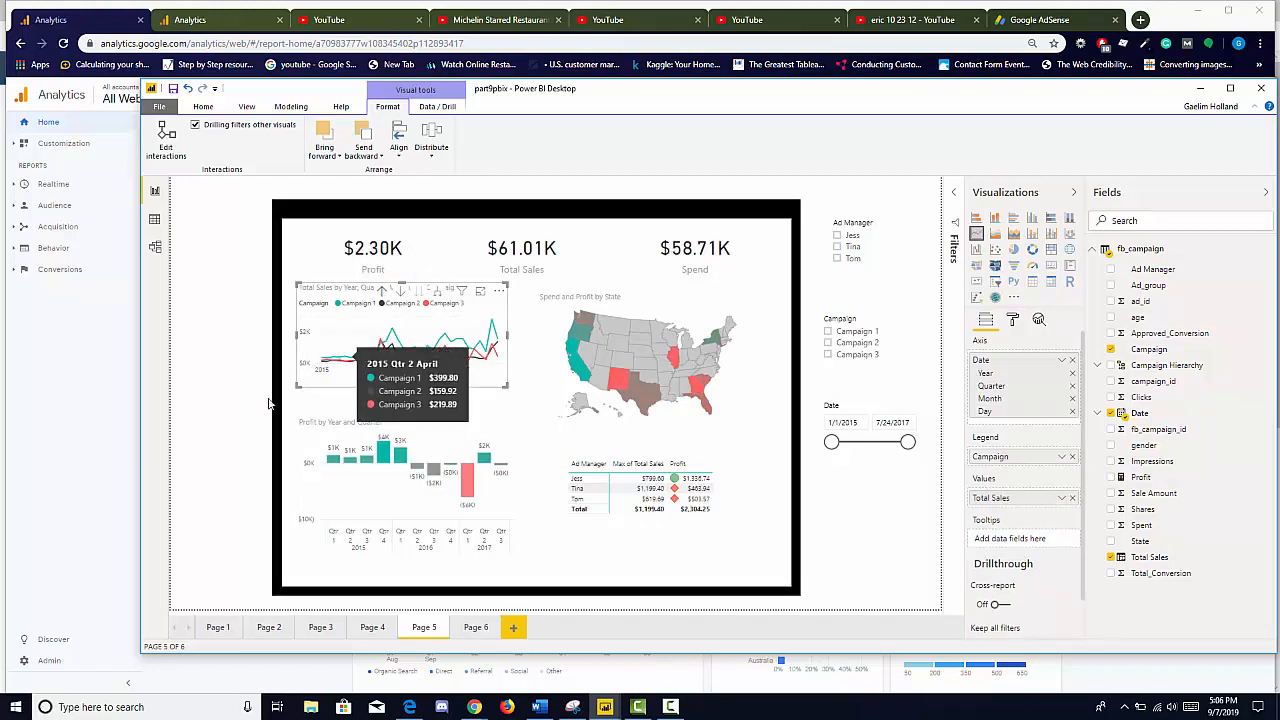
Move the Total Sales line chart down slightly, keeping its left edge aligned with the profit chart below.
left_click(177, 430)
left_click_drag(457, 368, 455, 374)
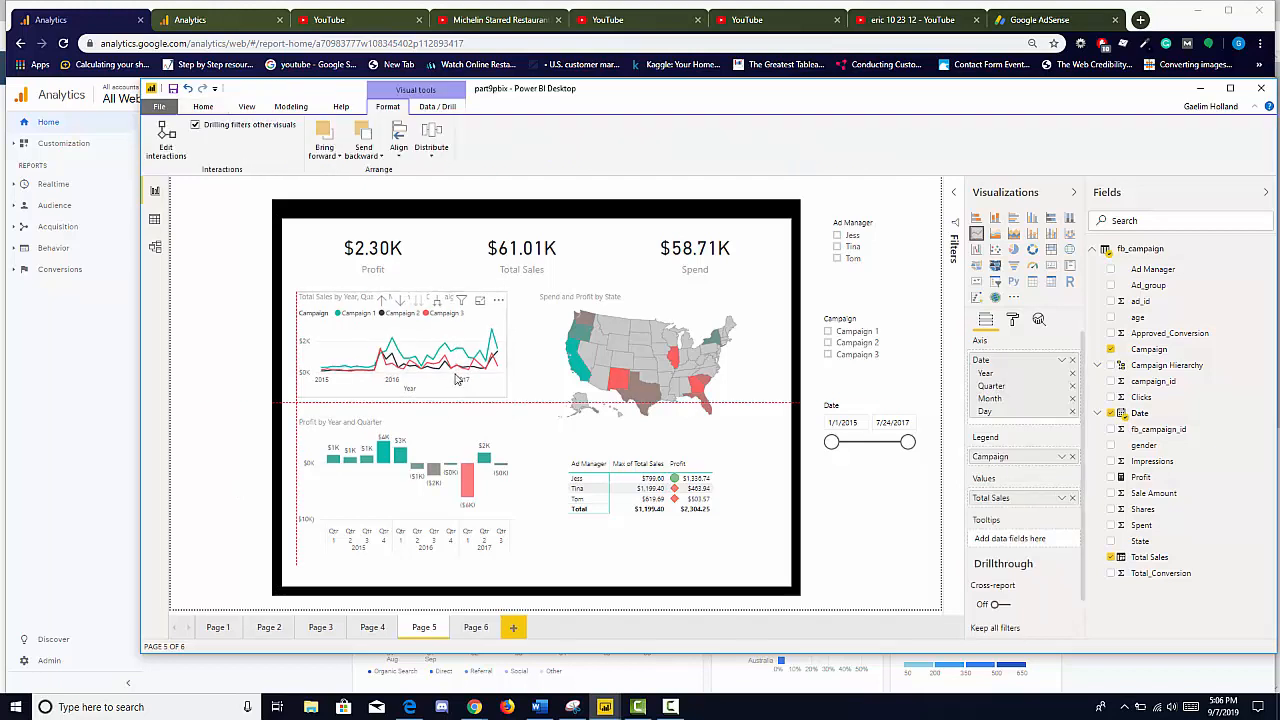
left_click(196, 331)
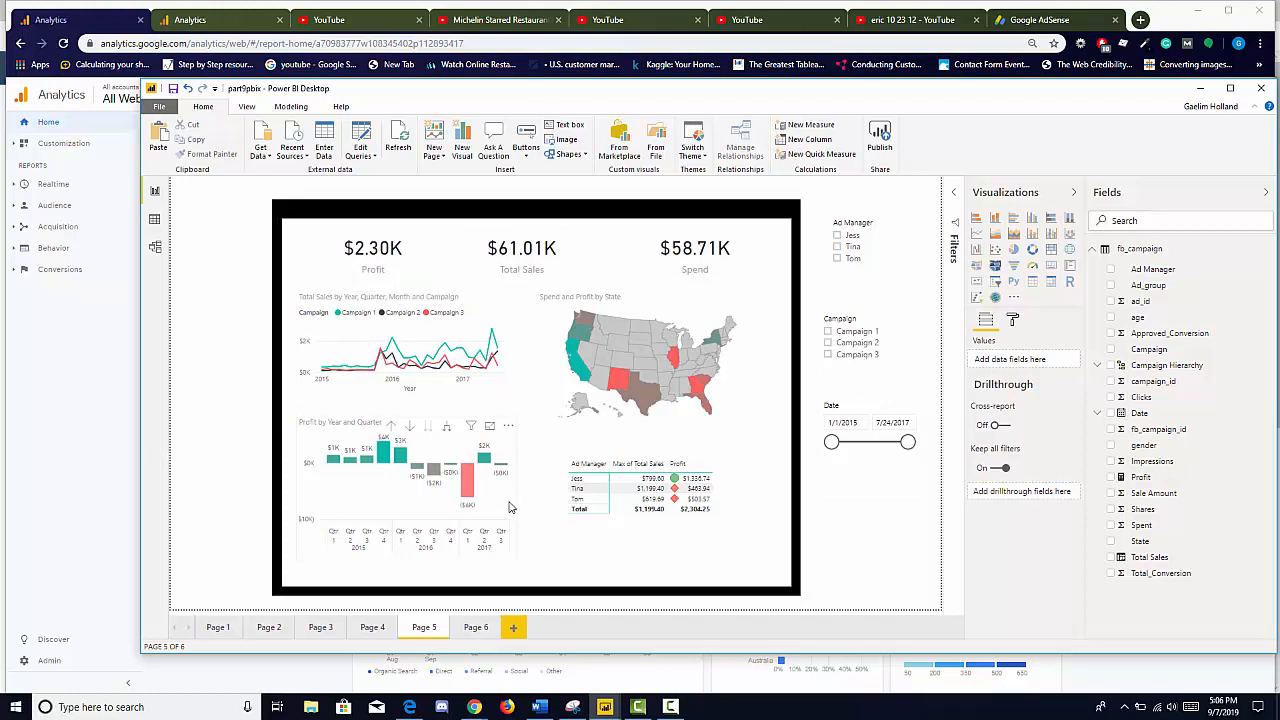
Add the dark blue wall-wallpaper picture as the page wallpaper and set its image fit to Fill.
left_click(1012, 320)
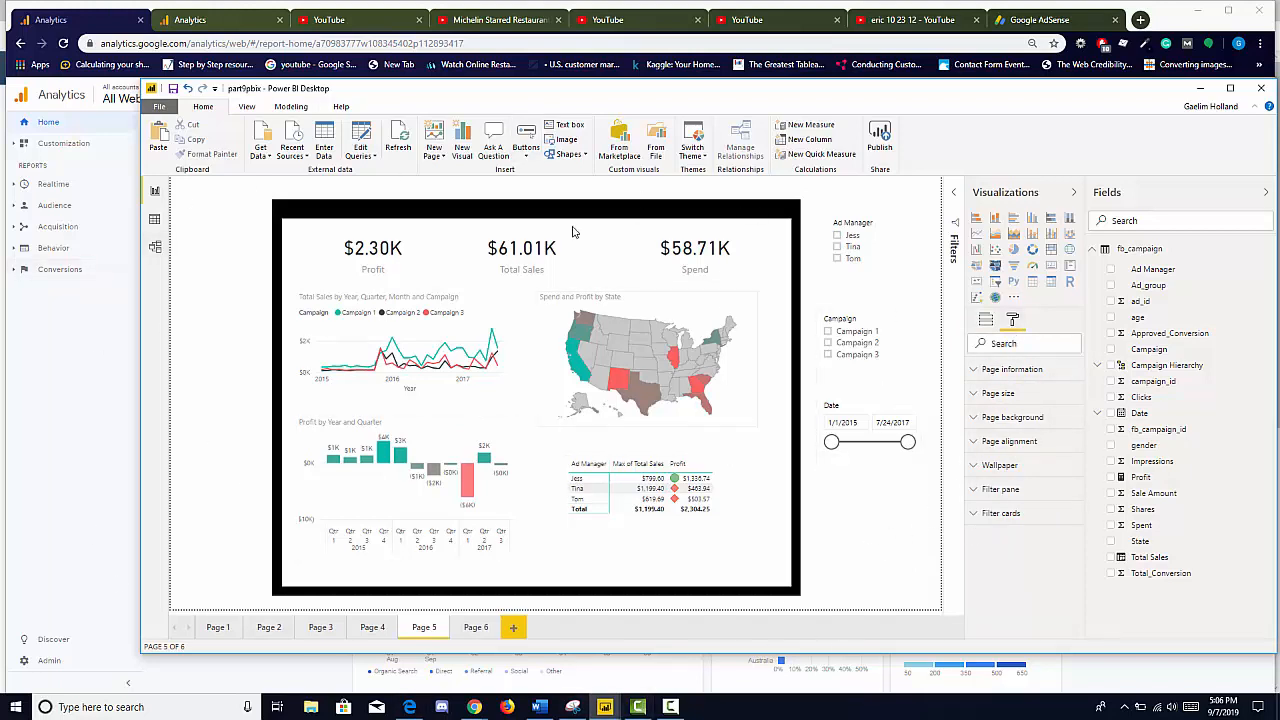
left_click(982, 466)
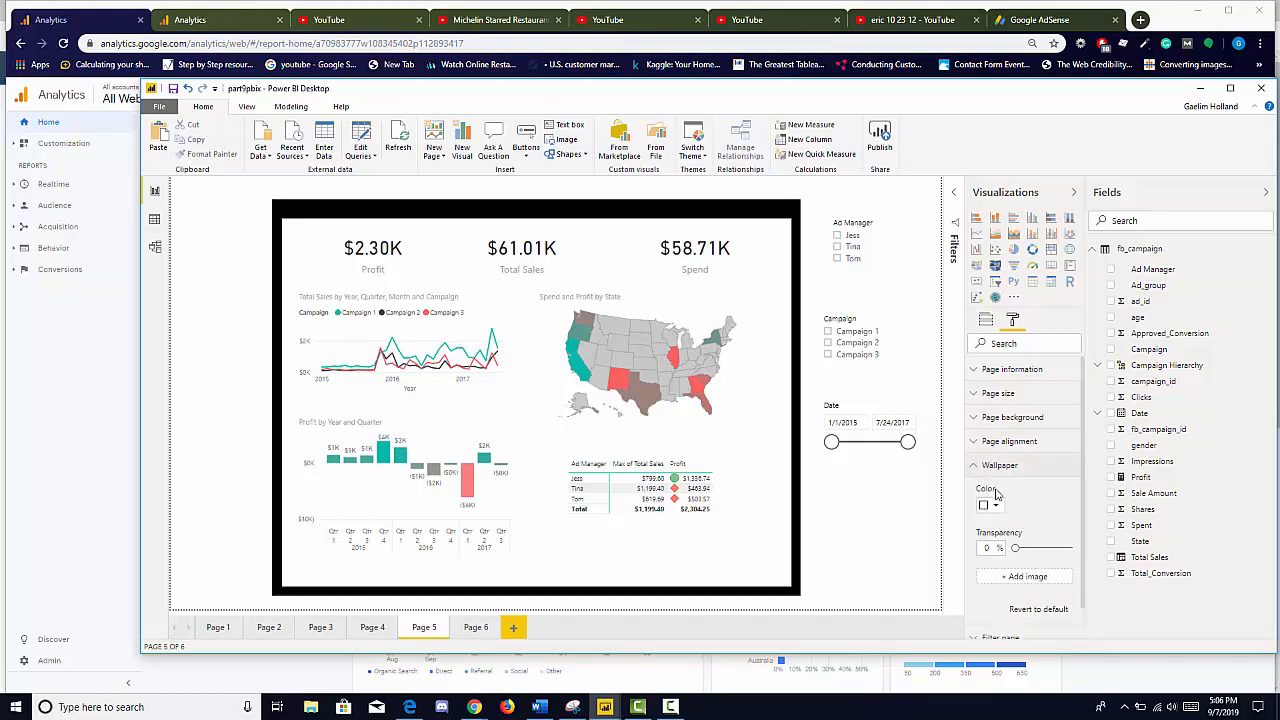
scroll(1020, 545, "down", 1)
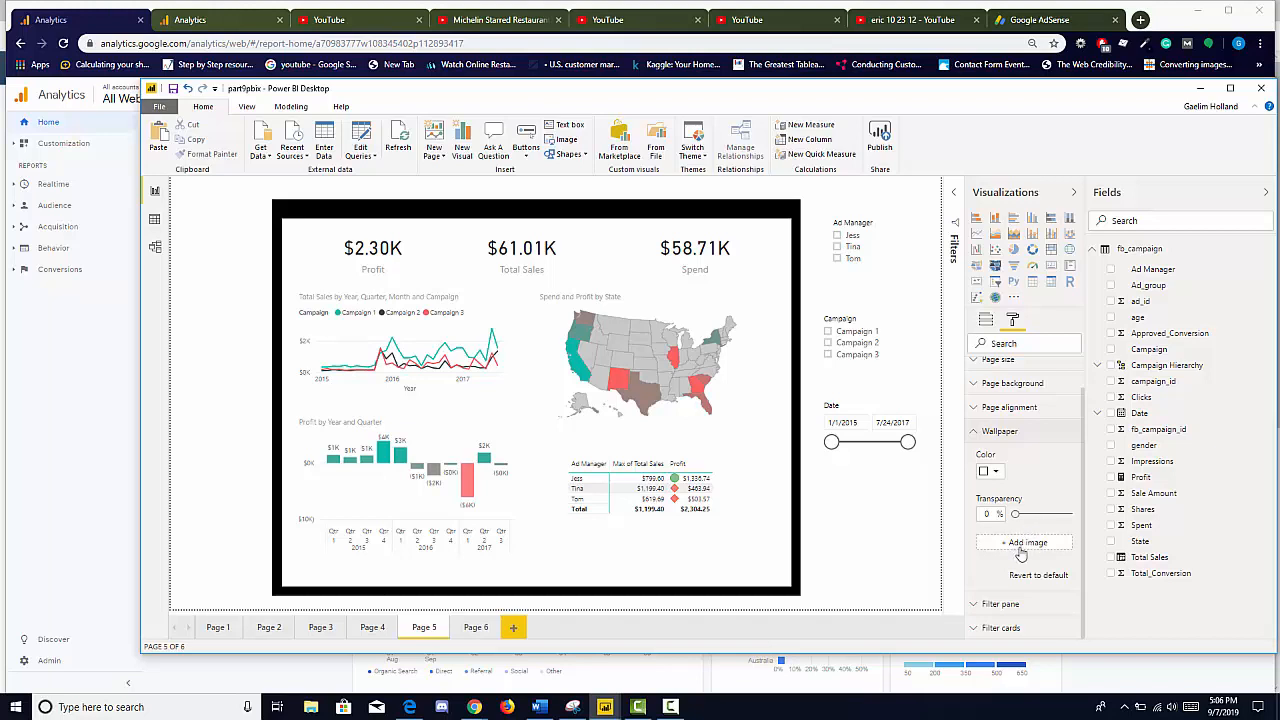
left_click(1020, 548)
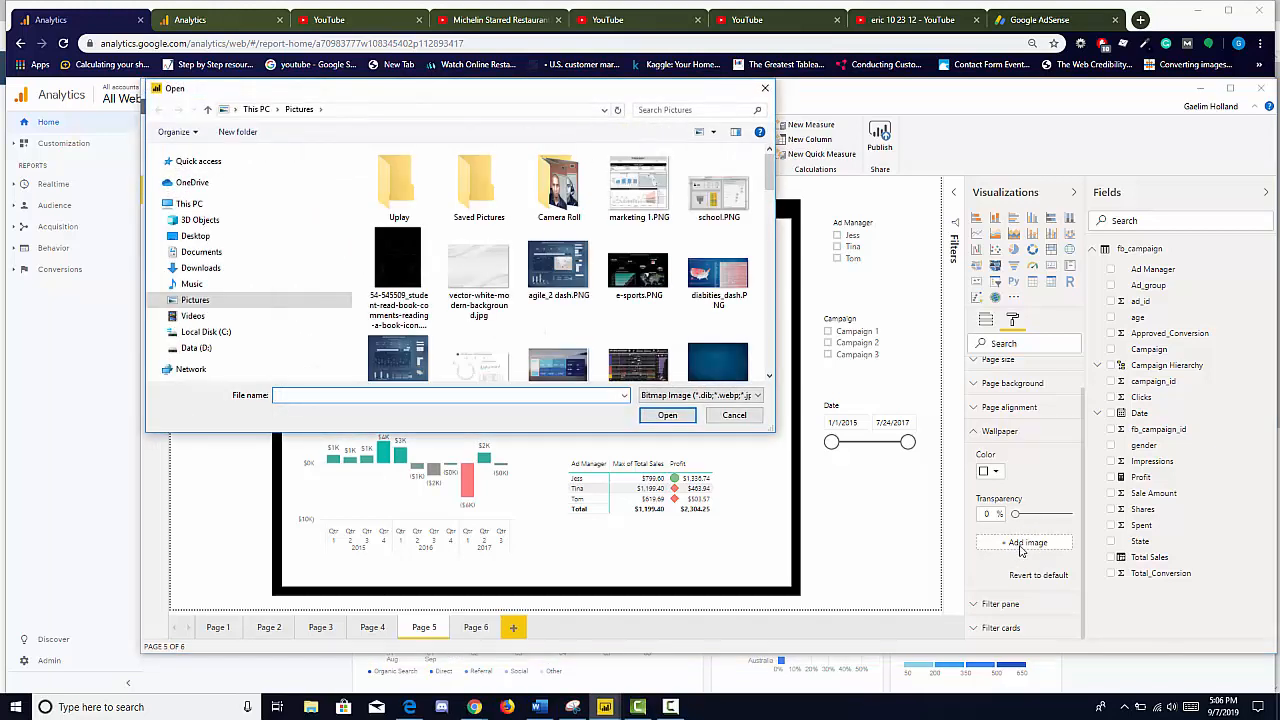
double_click(720, 358)
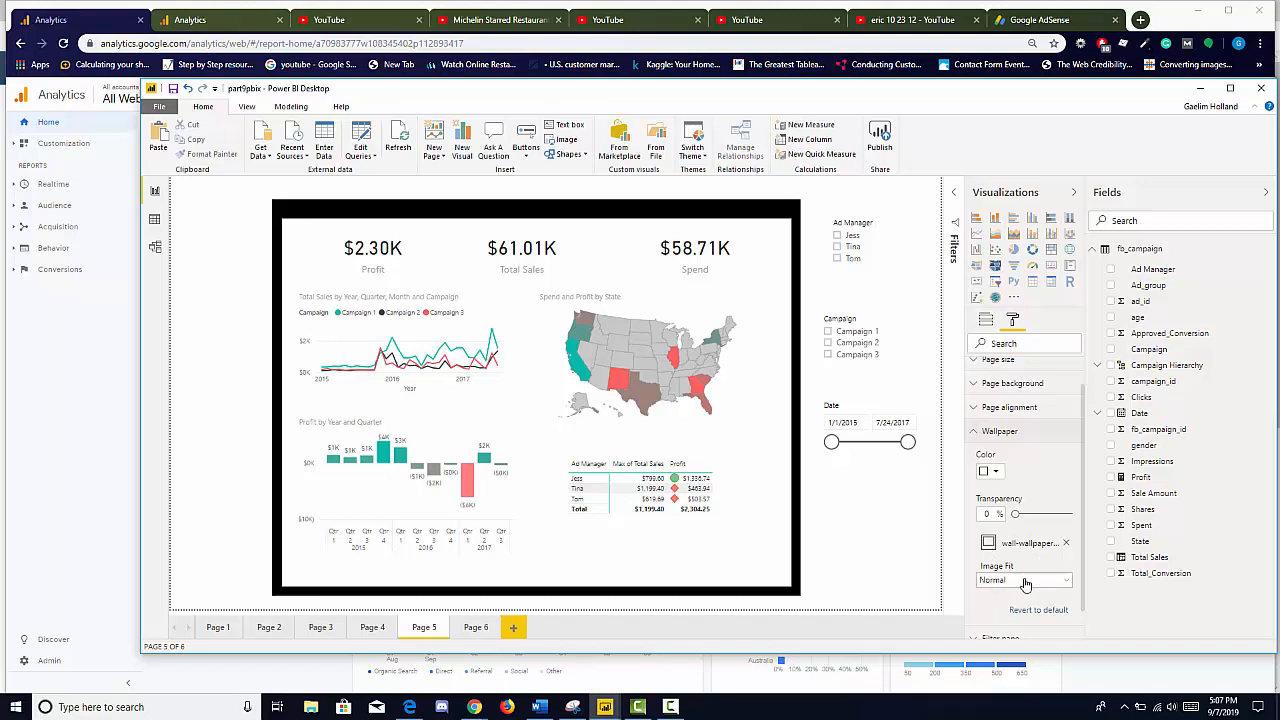
left_click(1025, 581)
left_click(1019, 624)
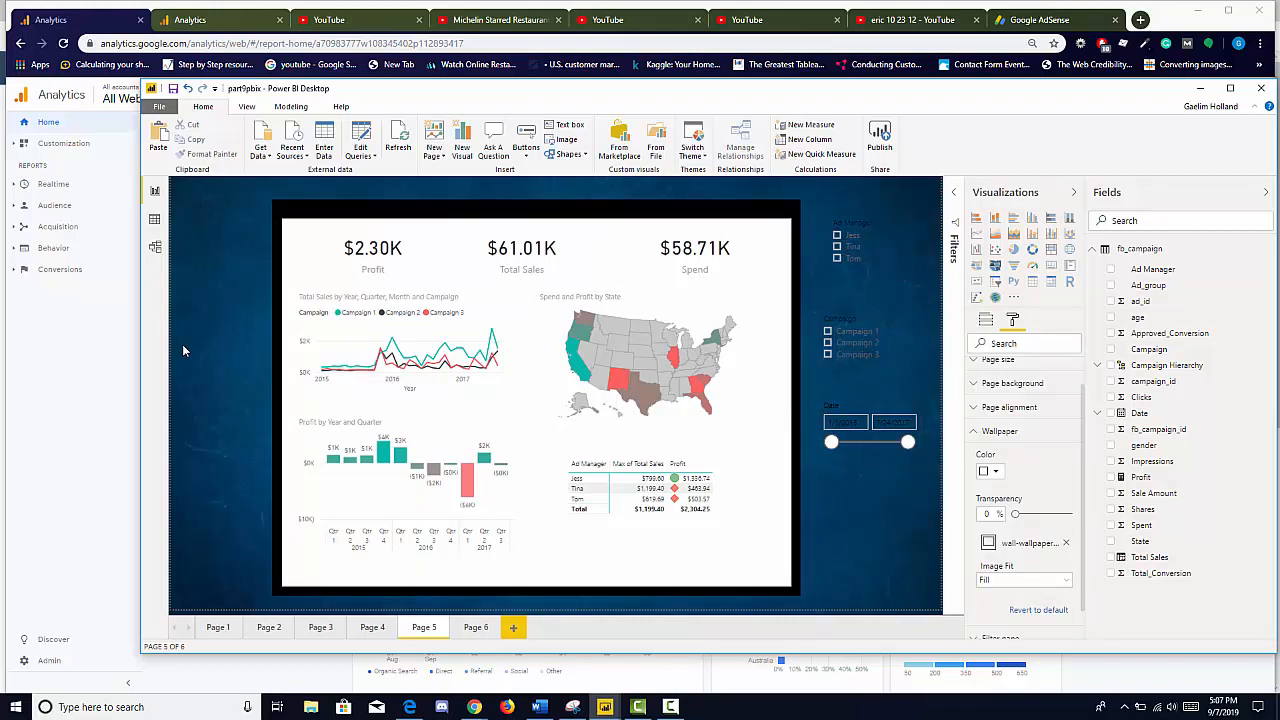
Move the Date slicer to the upper left side of the page, beside the black frame.
left_click(869, 403)
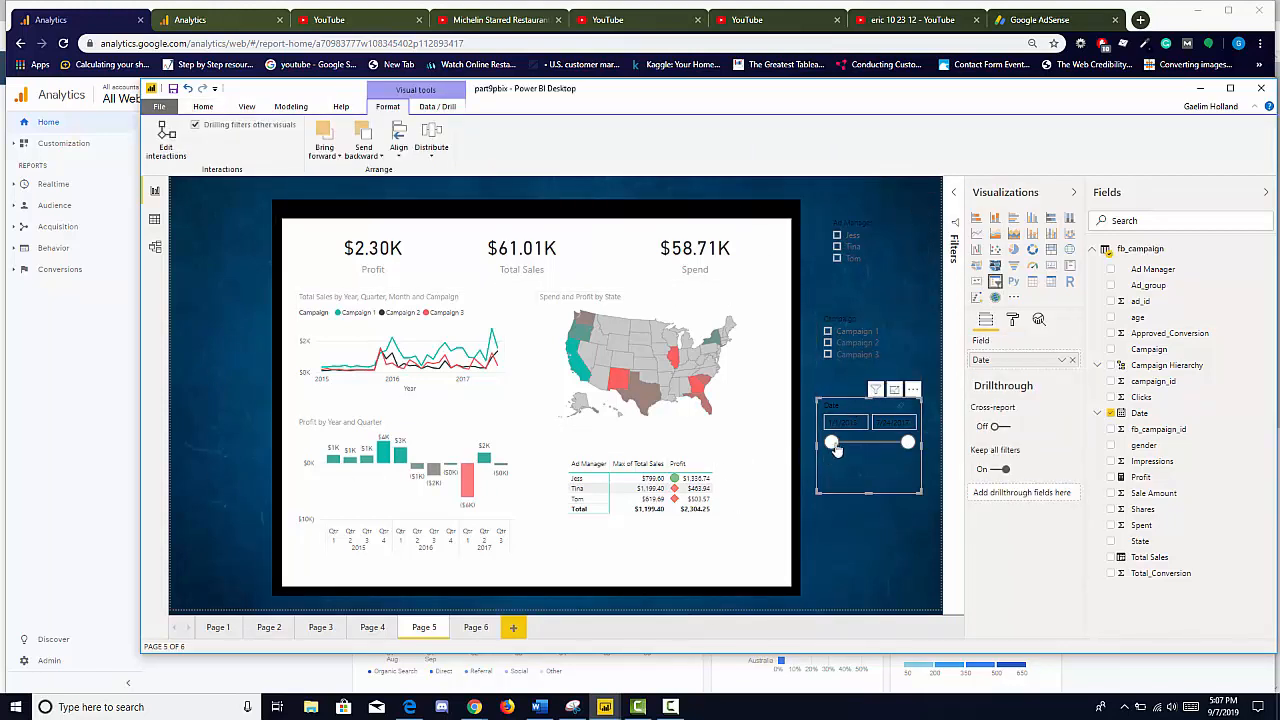
left_click_drag(799, 399, 751, 439)
left_click_drag(912, 417, 193, 232)
left_click(888, 532)
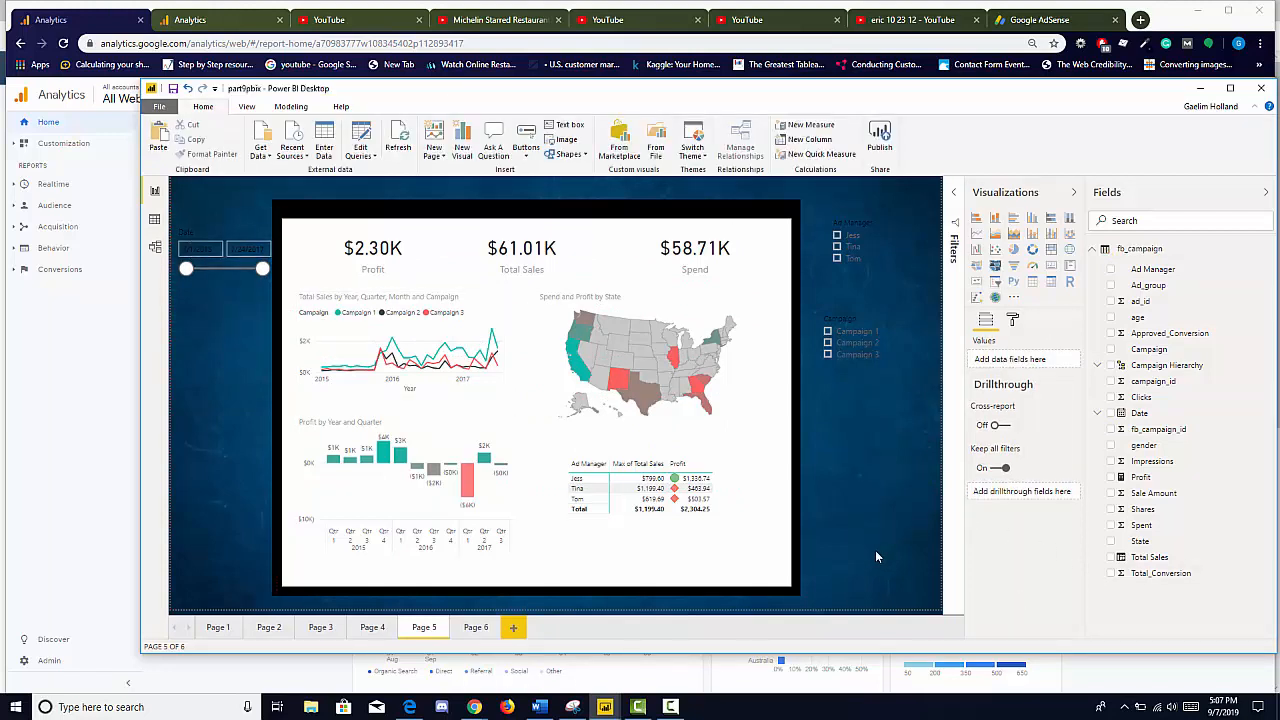
Set the Ad Manager slicer's orientation to Horizontal.
left_click(840, 292)
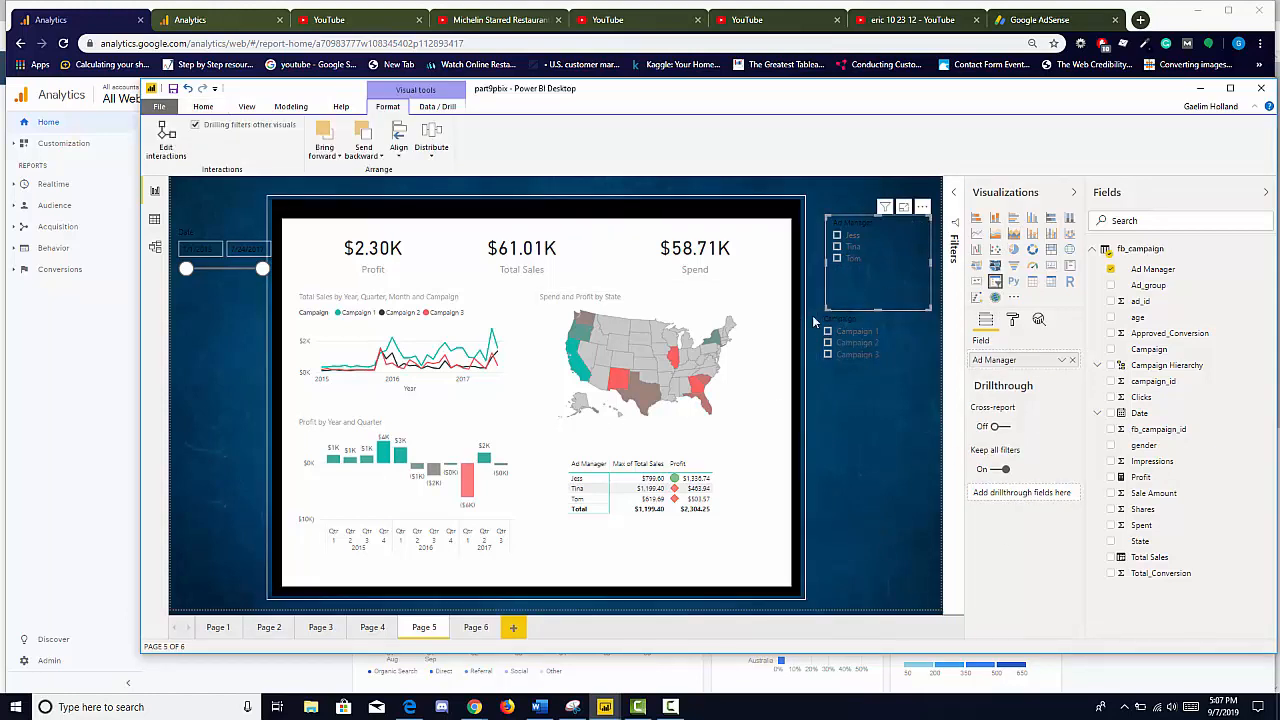
left_click(1011, 322)
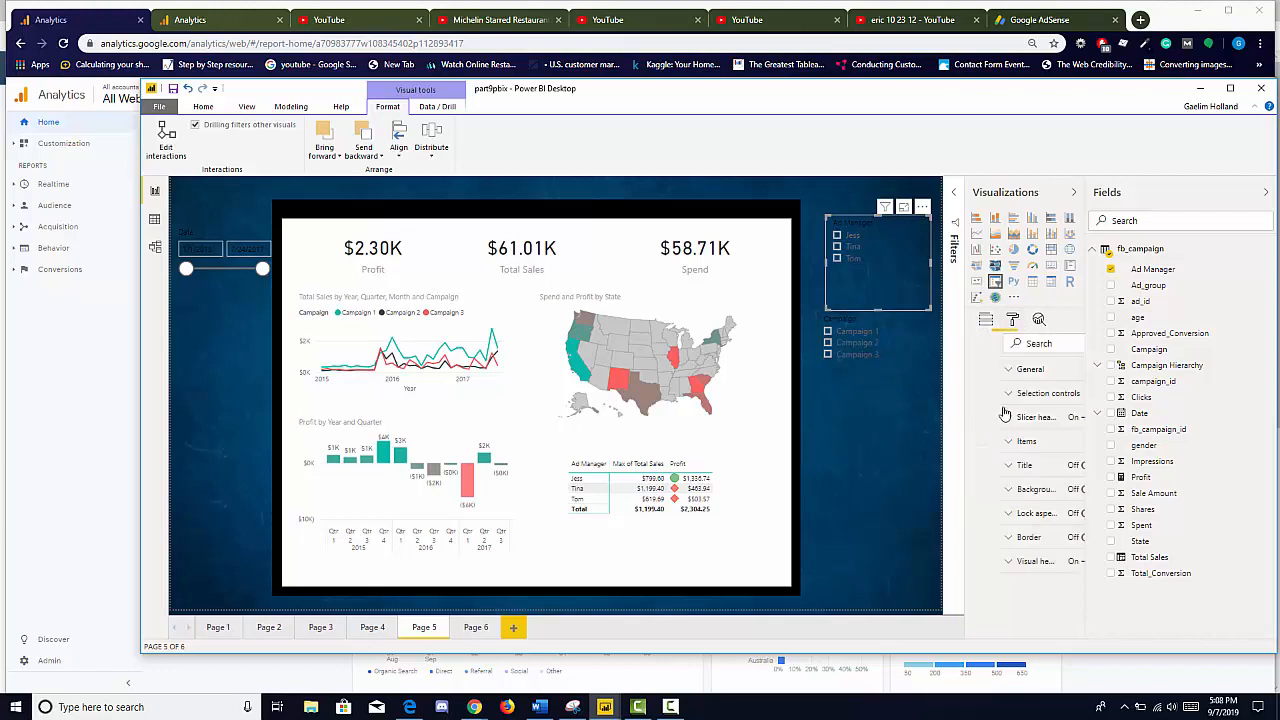
left_click(990, 370)
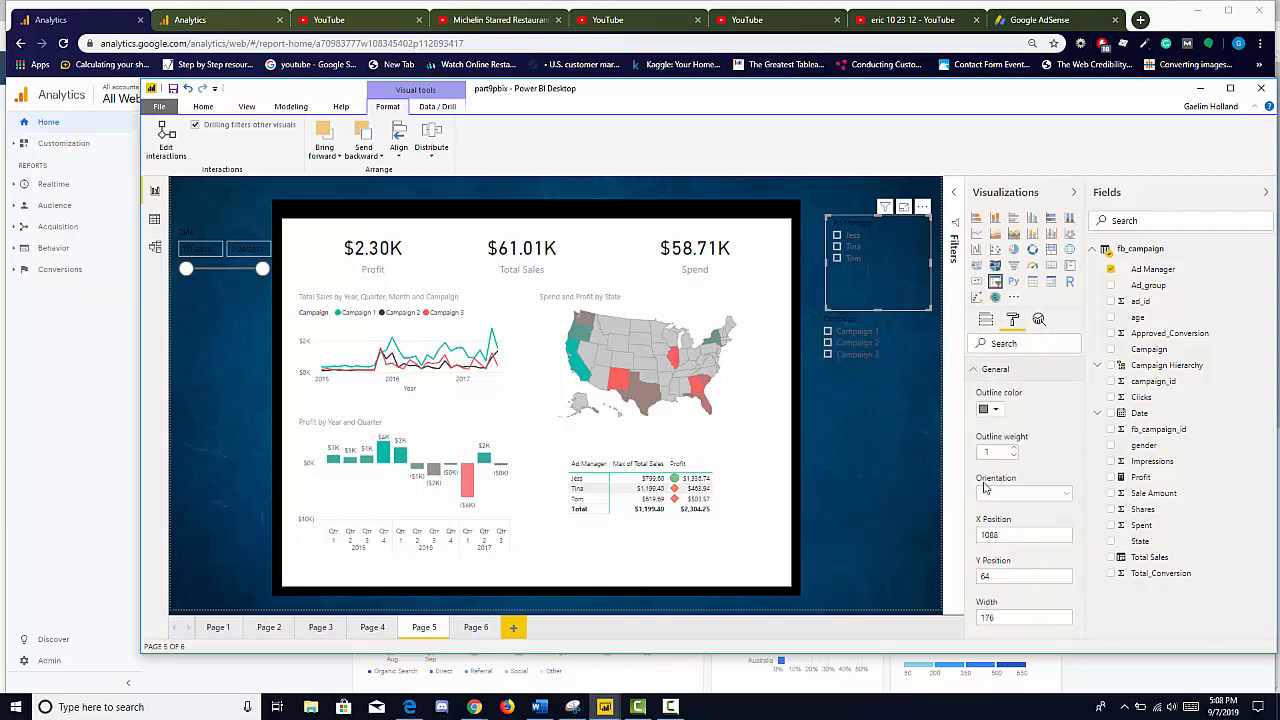
left_click(1015, 490)
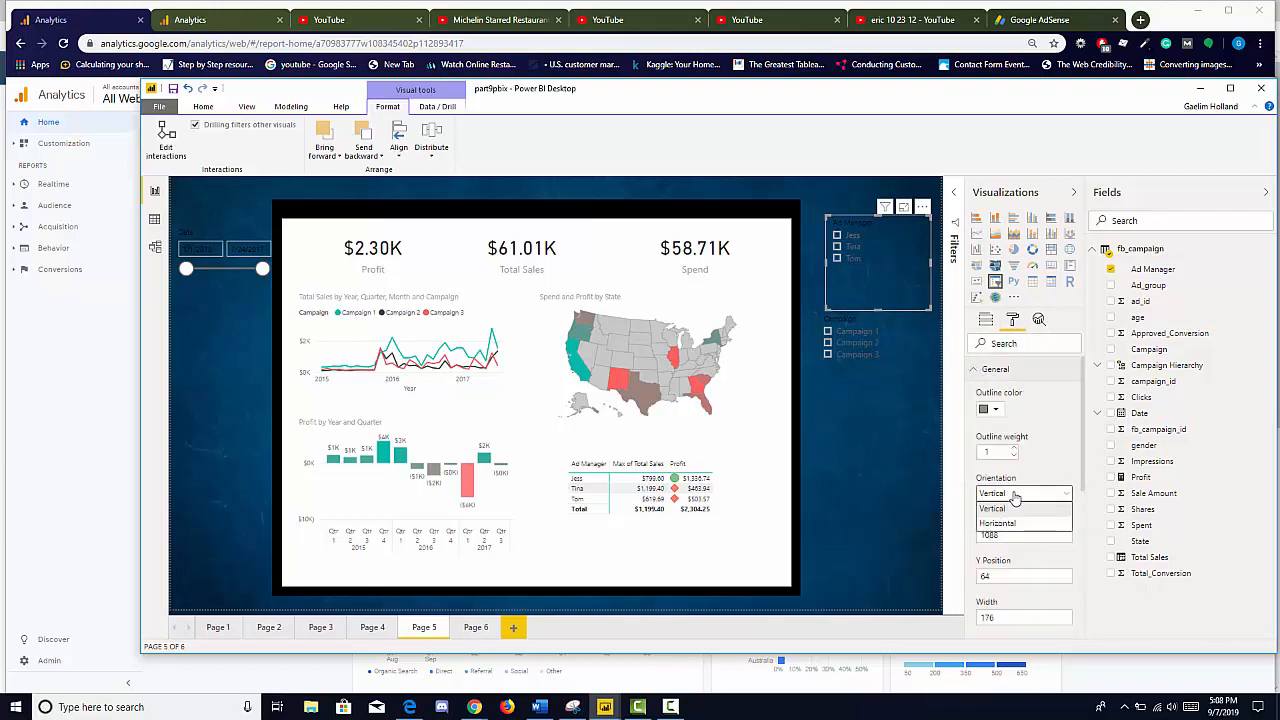
left_click(1010, 524)
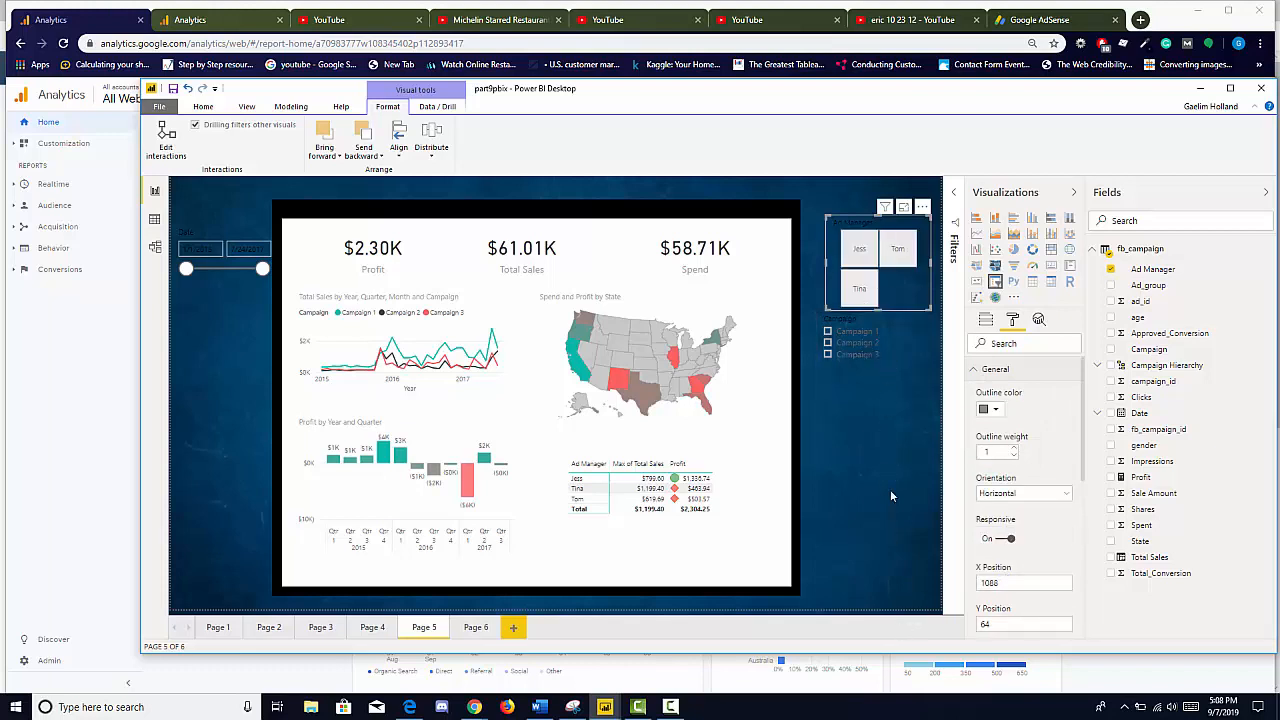
Align the Campaign slicer beneath the Ad Manager slicer and make the Ad Manager slicer slightly smaller.
left_click_drag(895, 432, 904, 439)
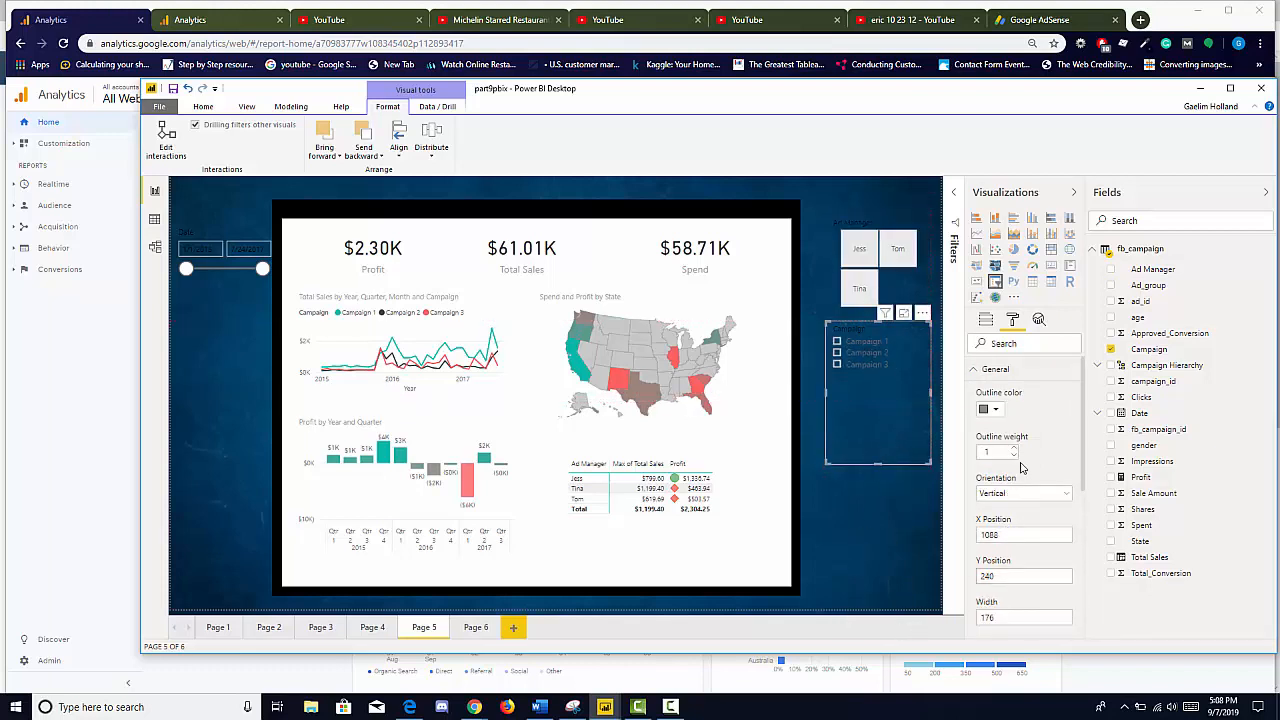
left_click(834, 291)
mouse_move(827, 309)
left_mouse_down()
mouse_move(820, 292)
mouse_move(782, 279)
mouse_move(836, 296)
left_mouse_up()
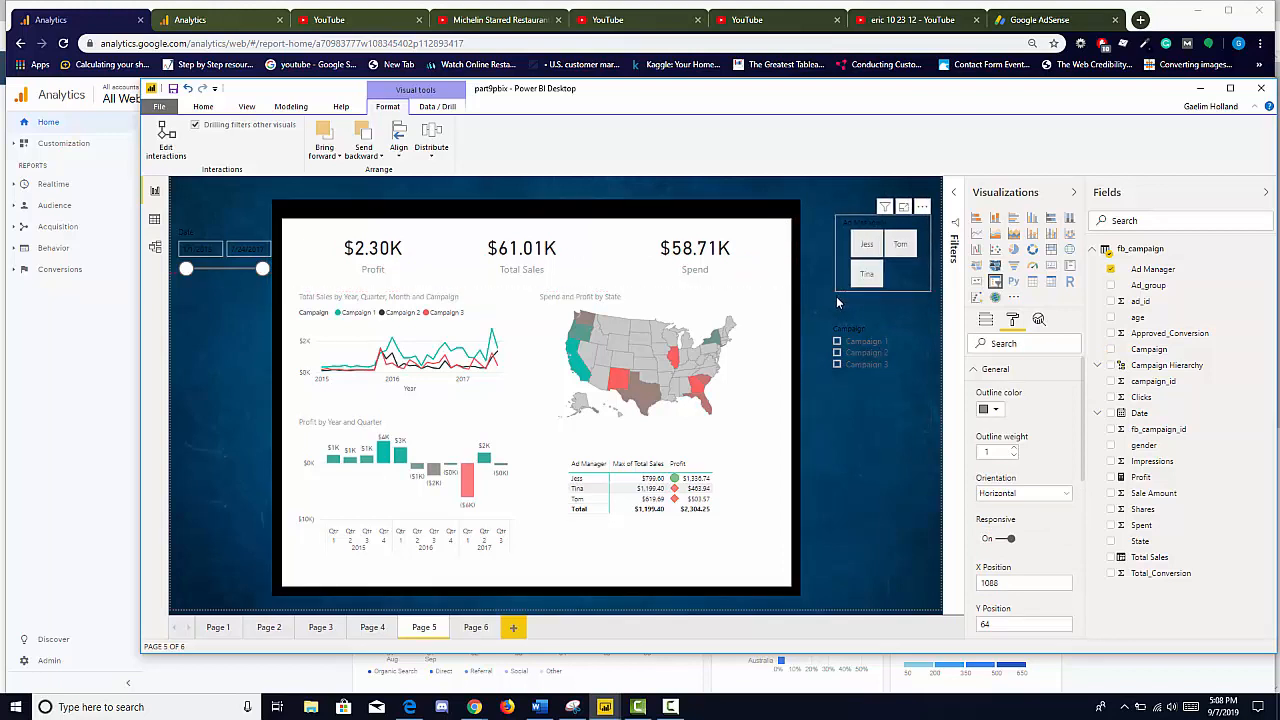
Set the Campaign slicer's orientation to Horizontal.
left_click(862, 328)
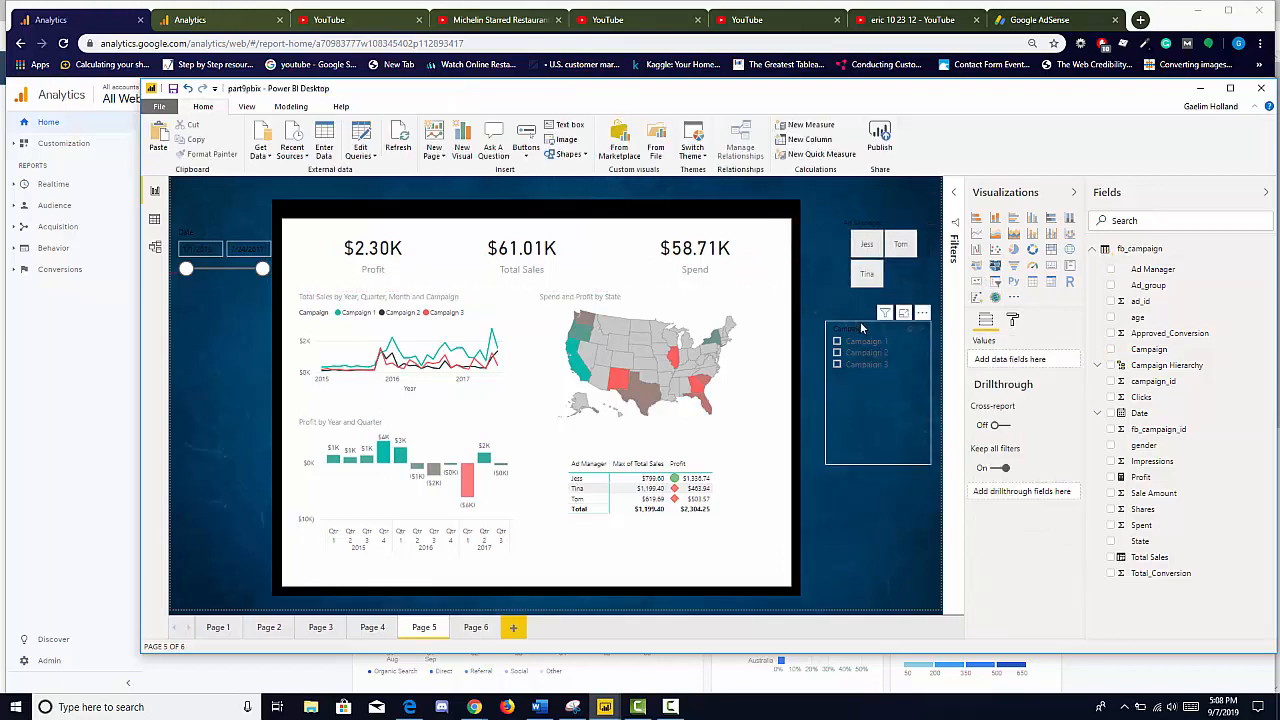
left_click(1010, 324)
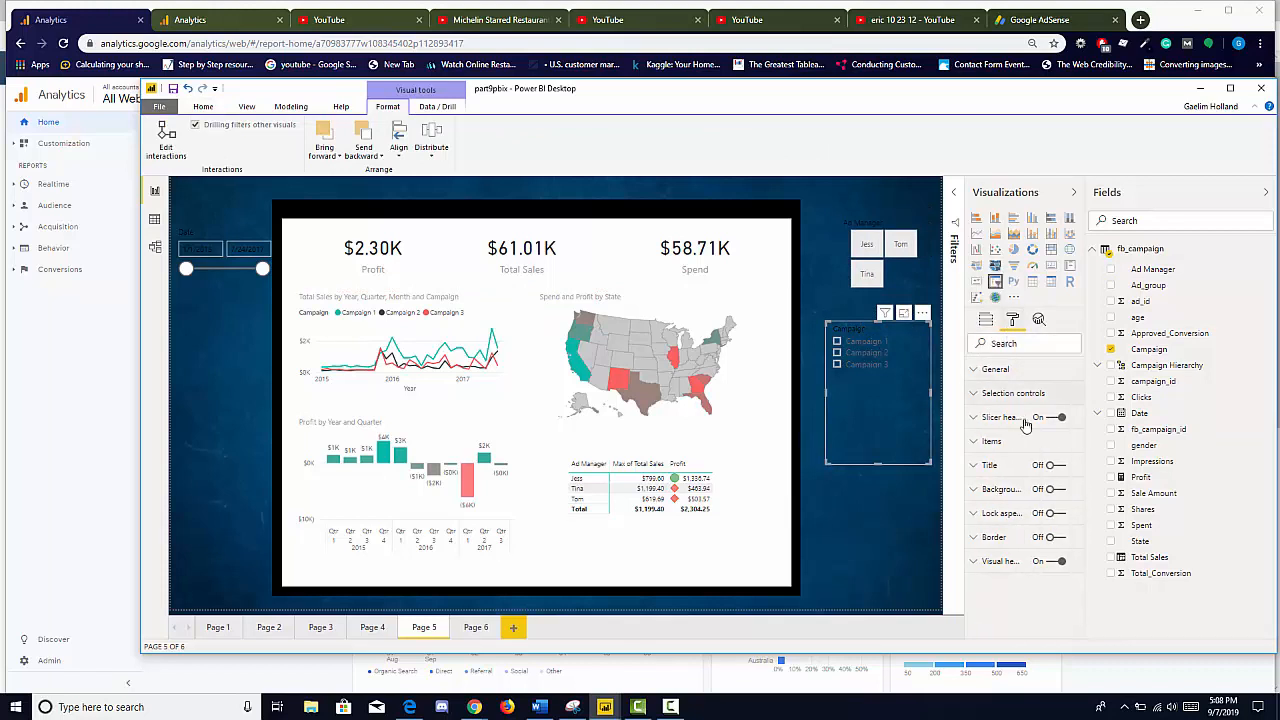
left_click(975, 370)
left_click(1012, 493)
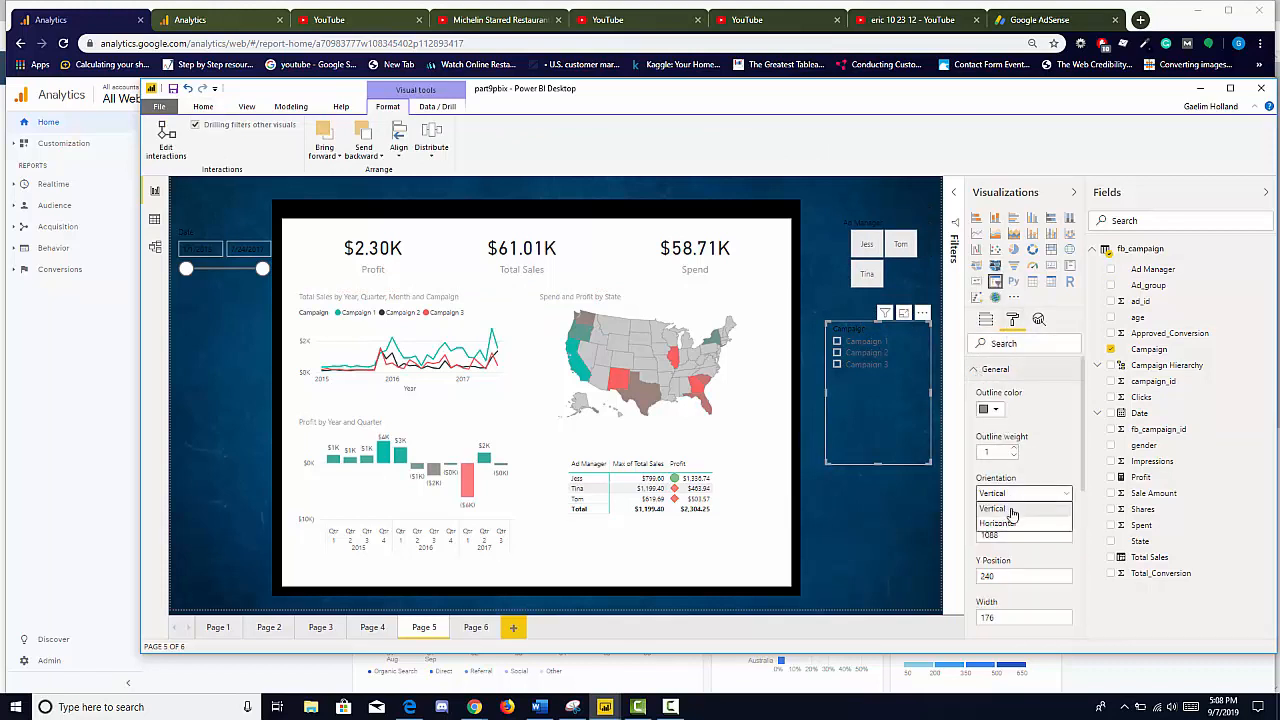
left_click(1010, 518)
left_click(846, 533)
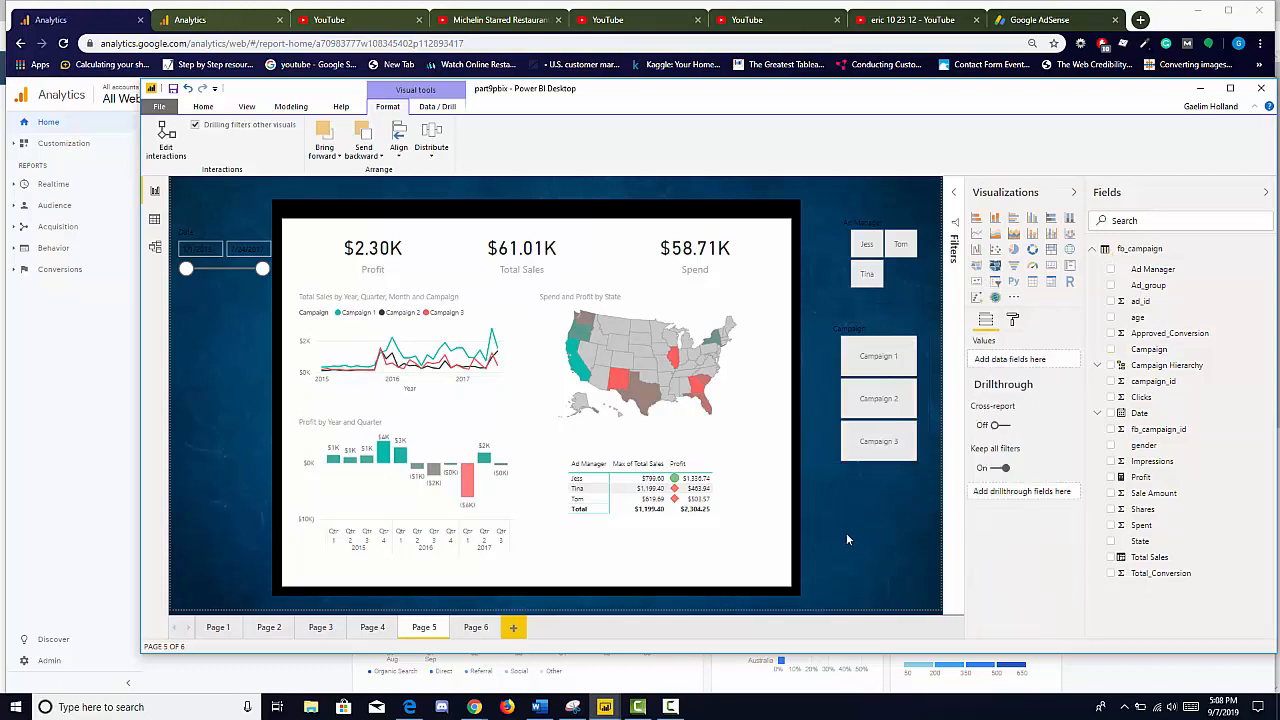
Trim the black border around the white panel and shift the framed visuals right, clear of the Date slicer.
left_click(584, 214)
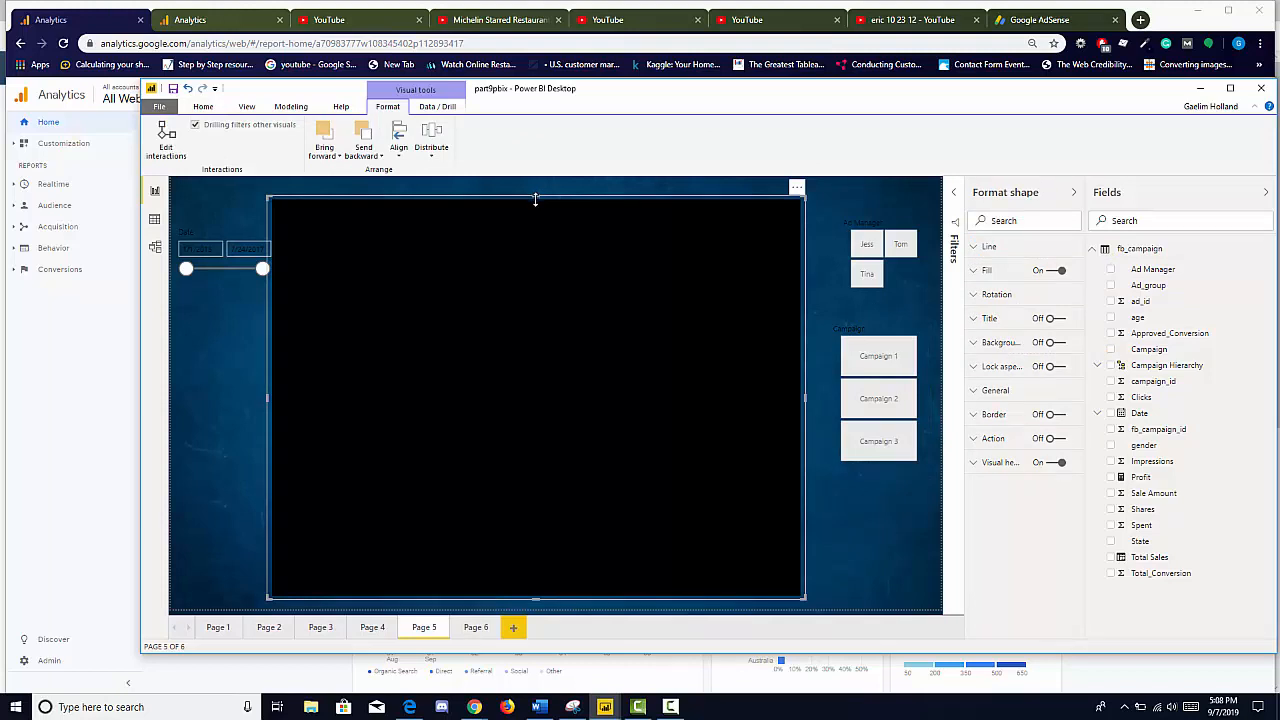
left_click_drag(535, 199, 536, 217)
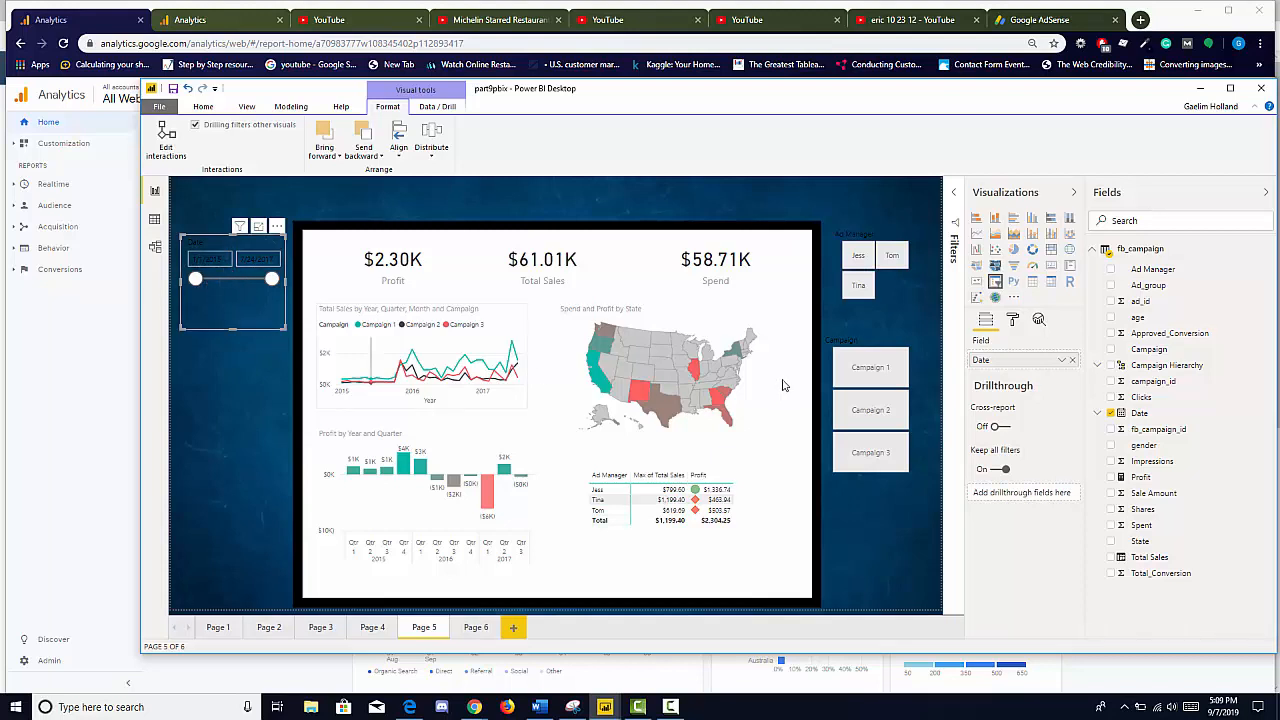
Set the font color of the Date slicer's date inputs to white.
left_click(1013, 321)
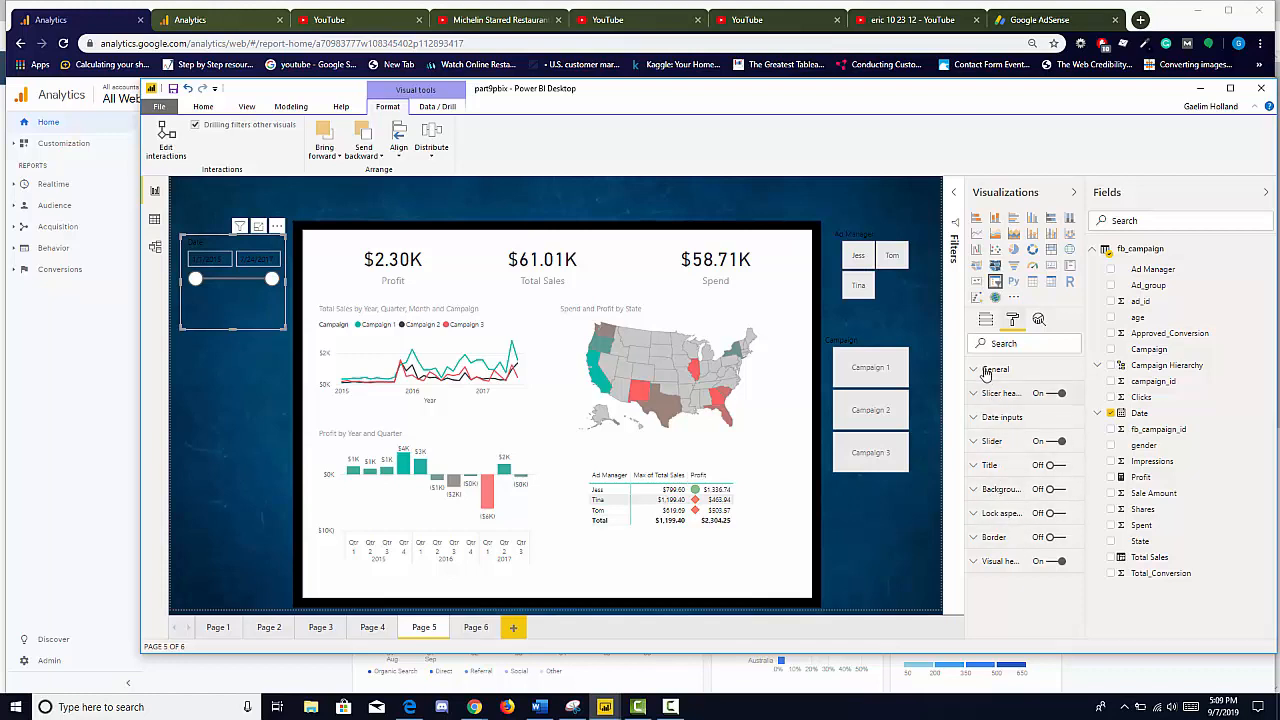
left_click(976, 420)
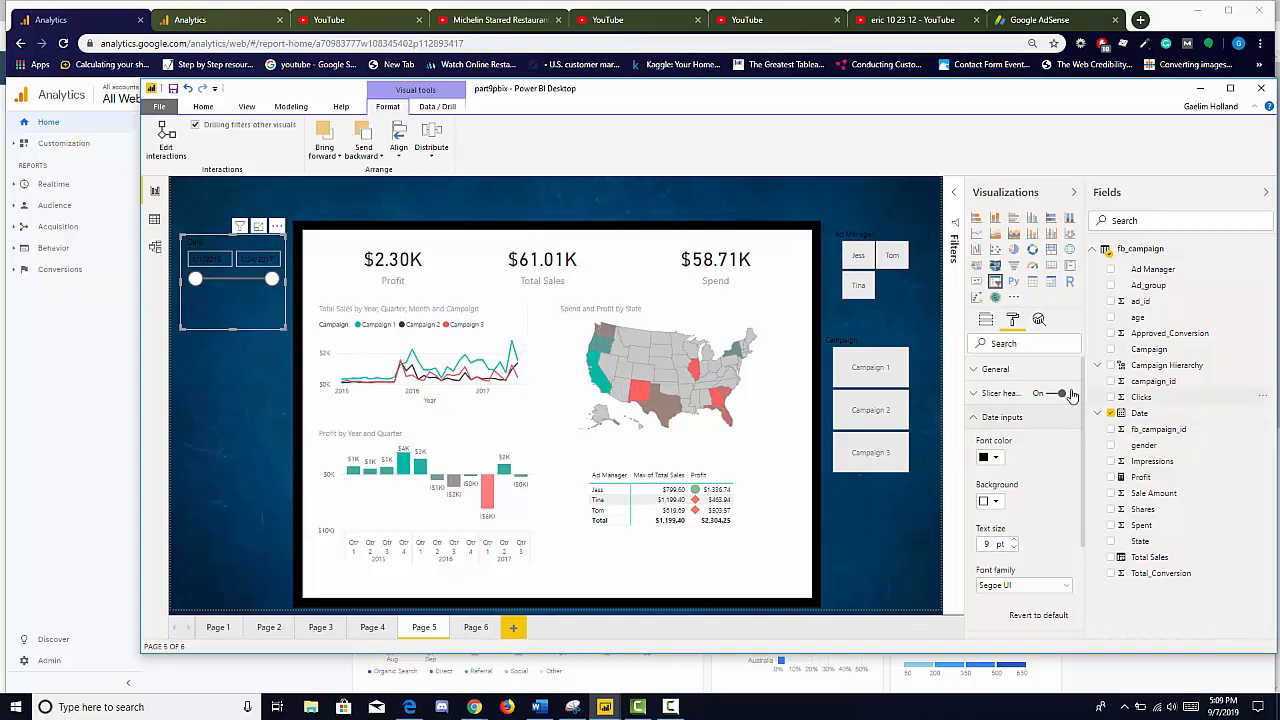
left_click(994, 459)
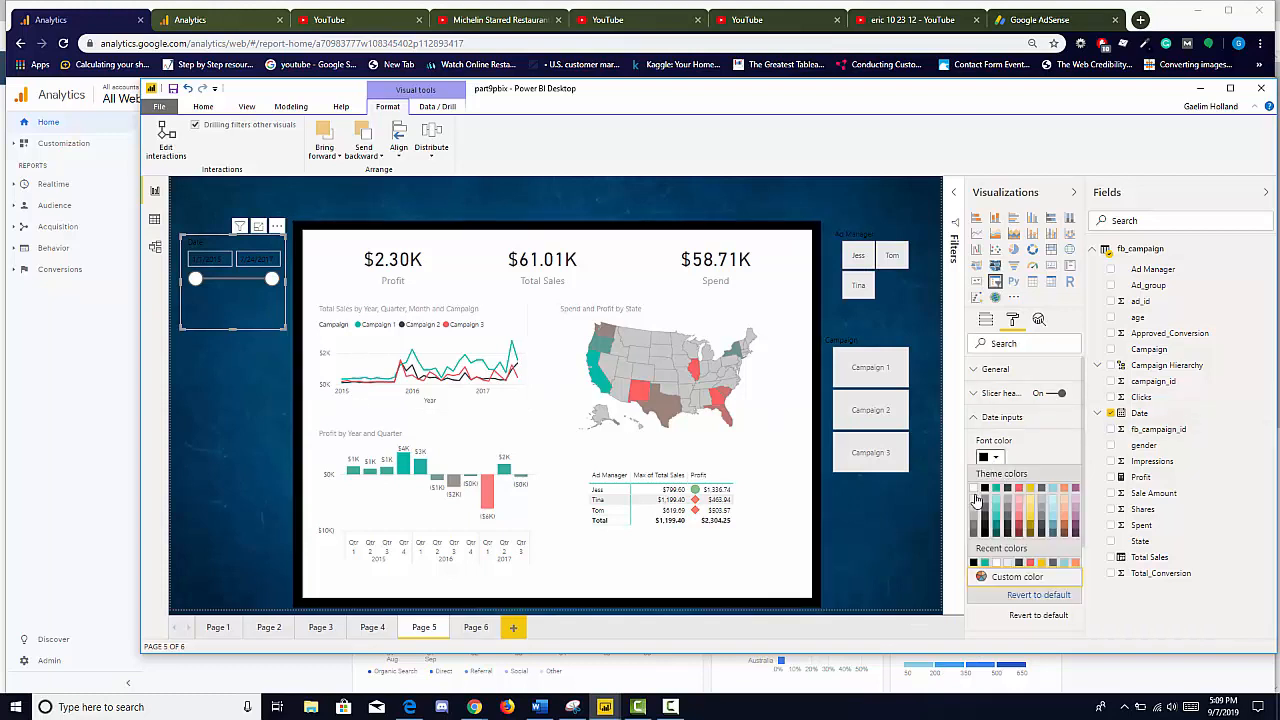
left_click(975, 492)
left_click(252, 490)
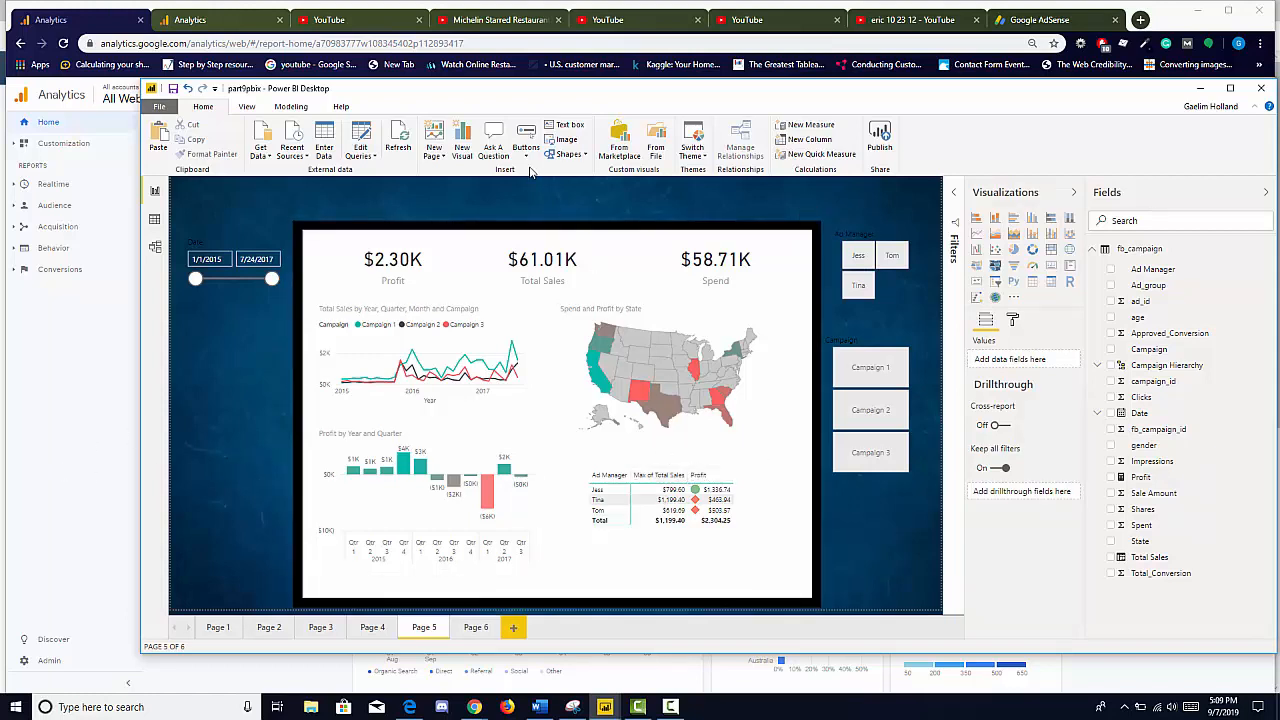
Add a text box reading "Executive Dashboard" in white text at font size 40.
left_click(568, 127)
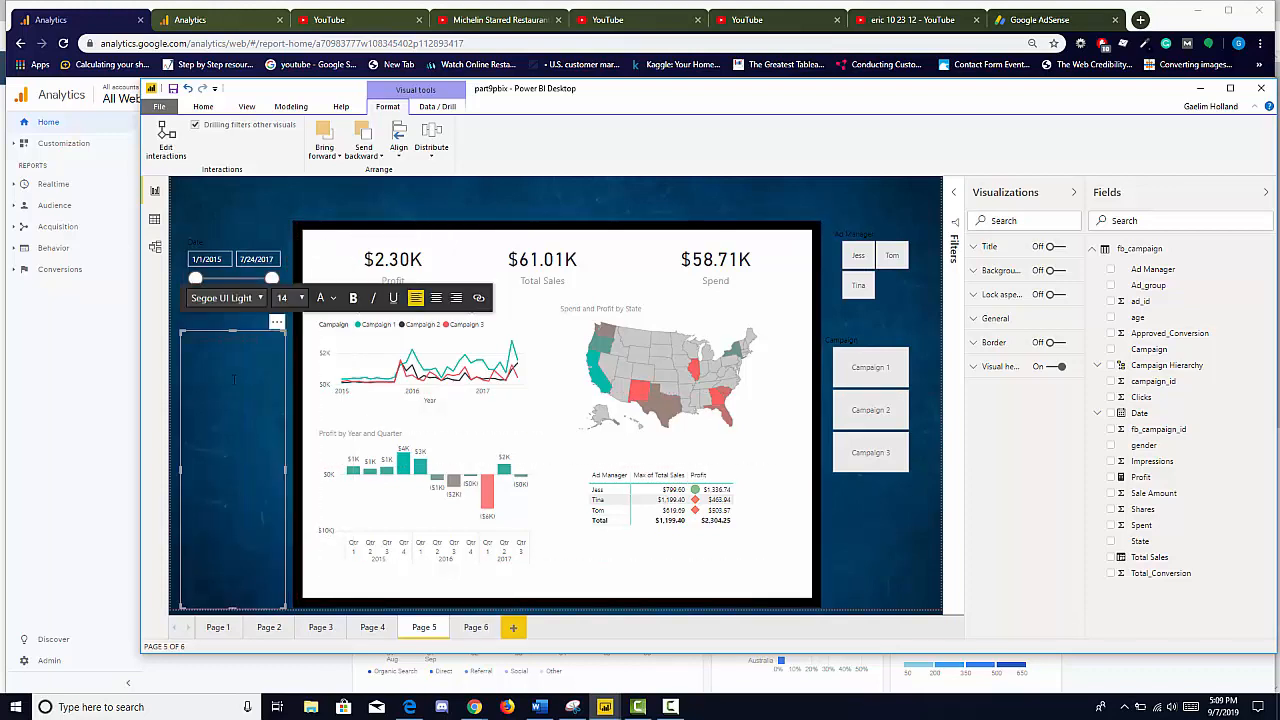
type("Executive Dashboard")
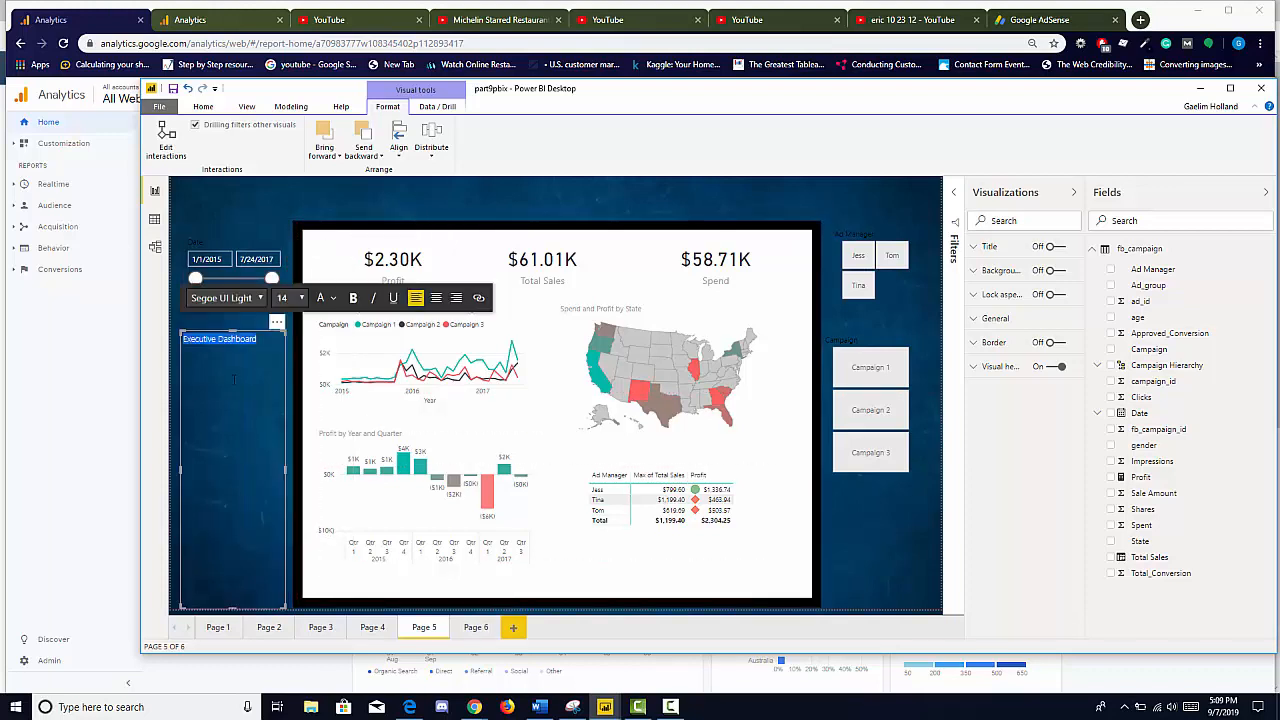
left_click(334, 300)
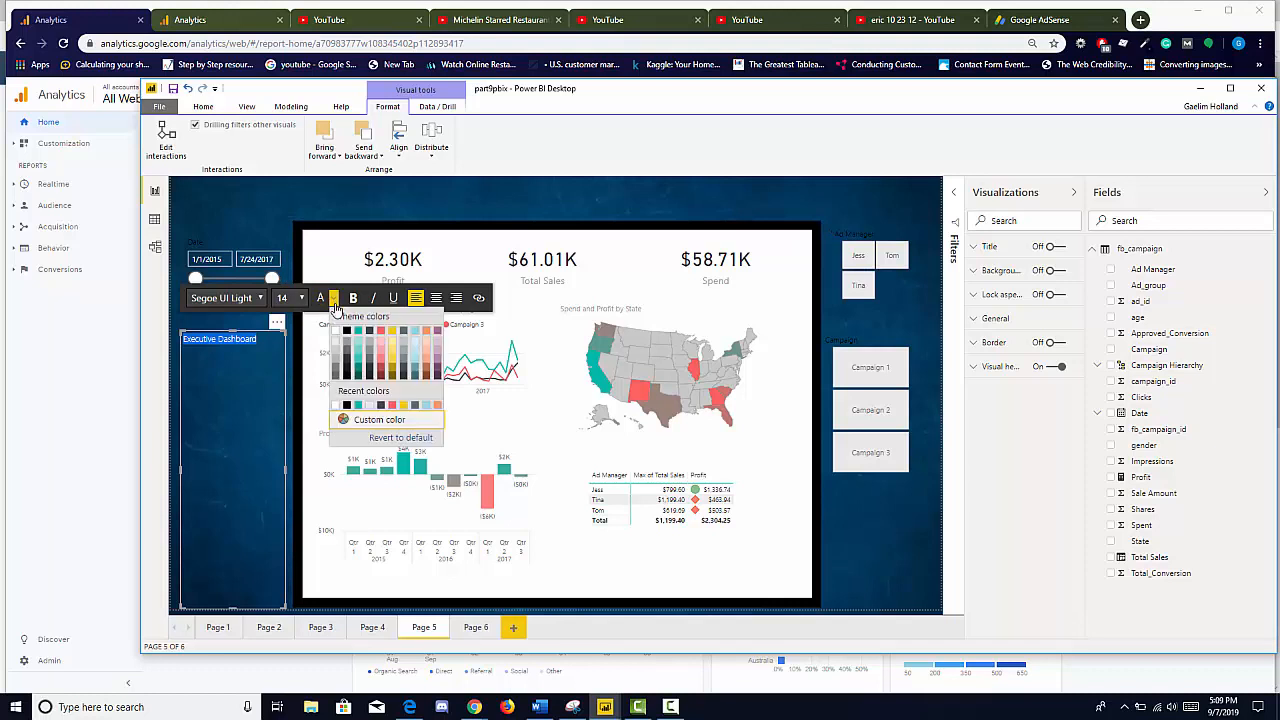
left_click(338, 337)
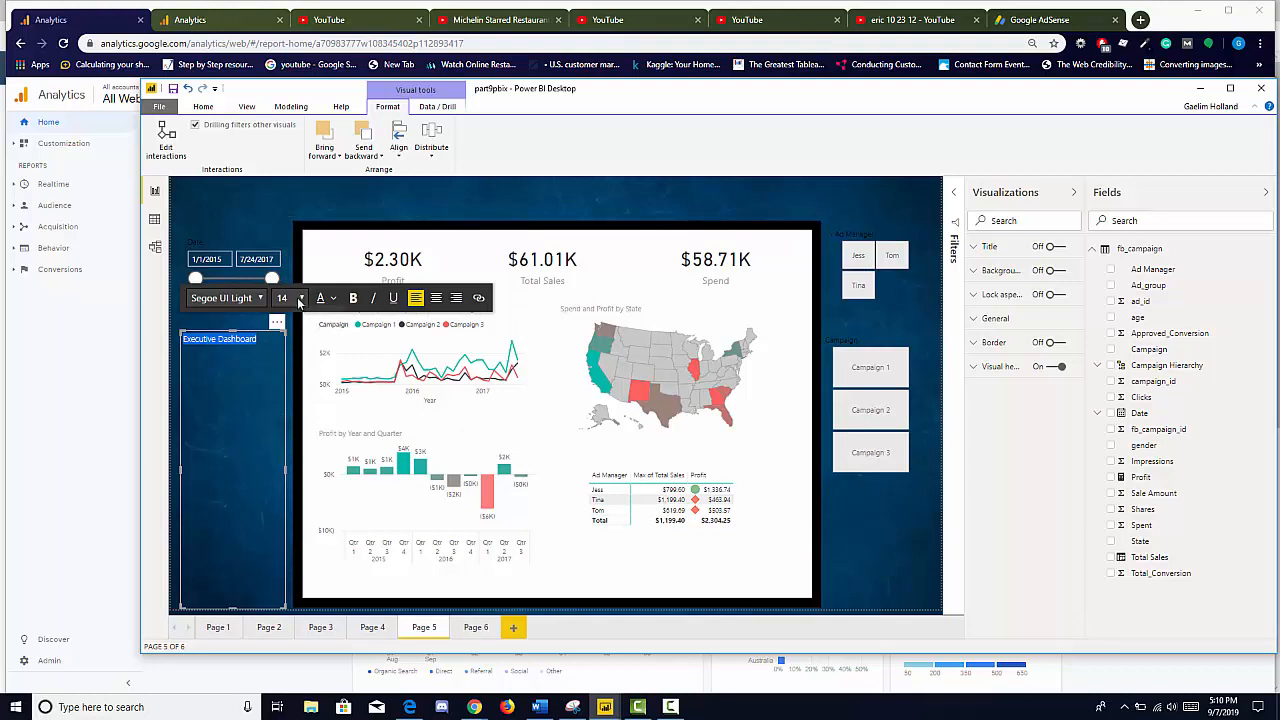
left_click(300, 300)
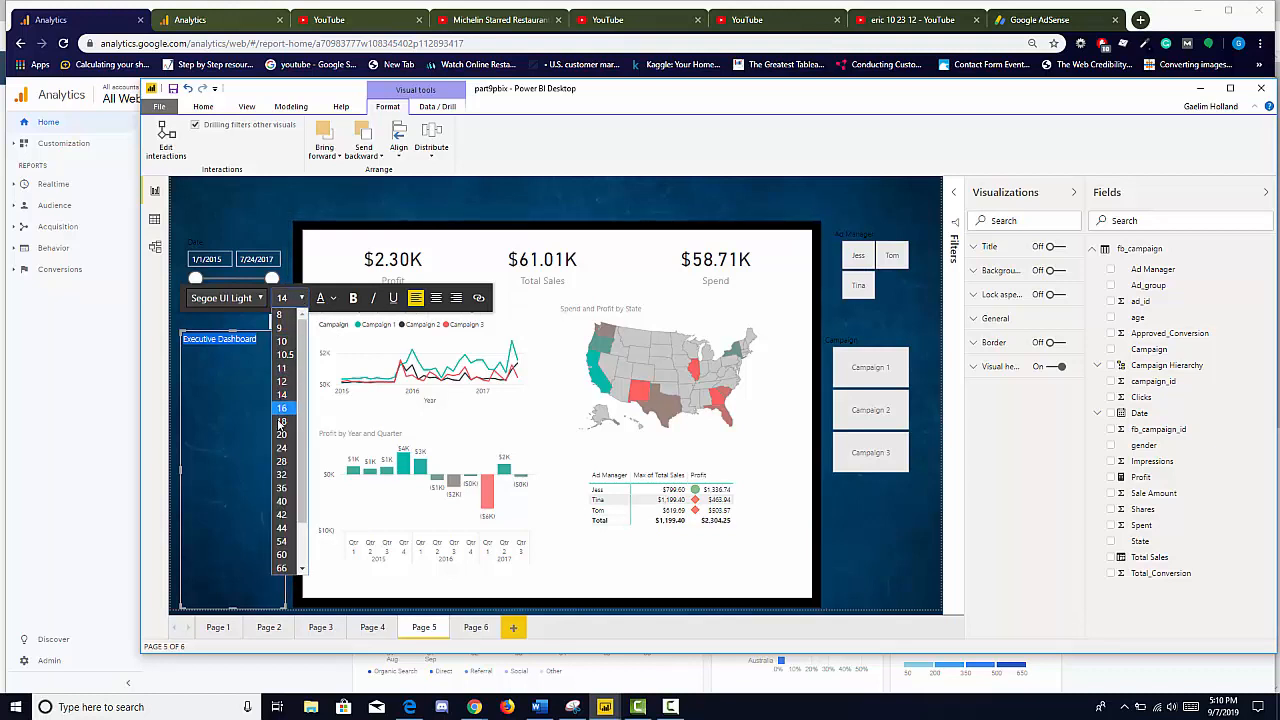
left_click(278, 505)
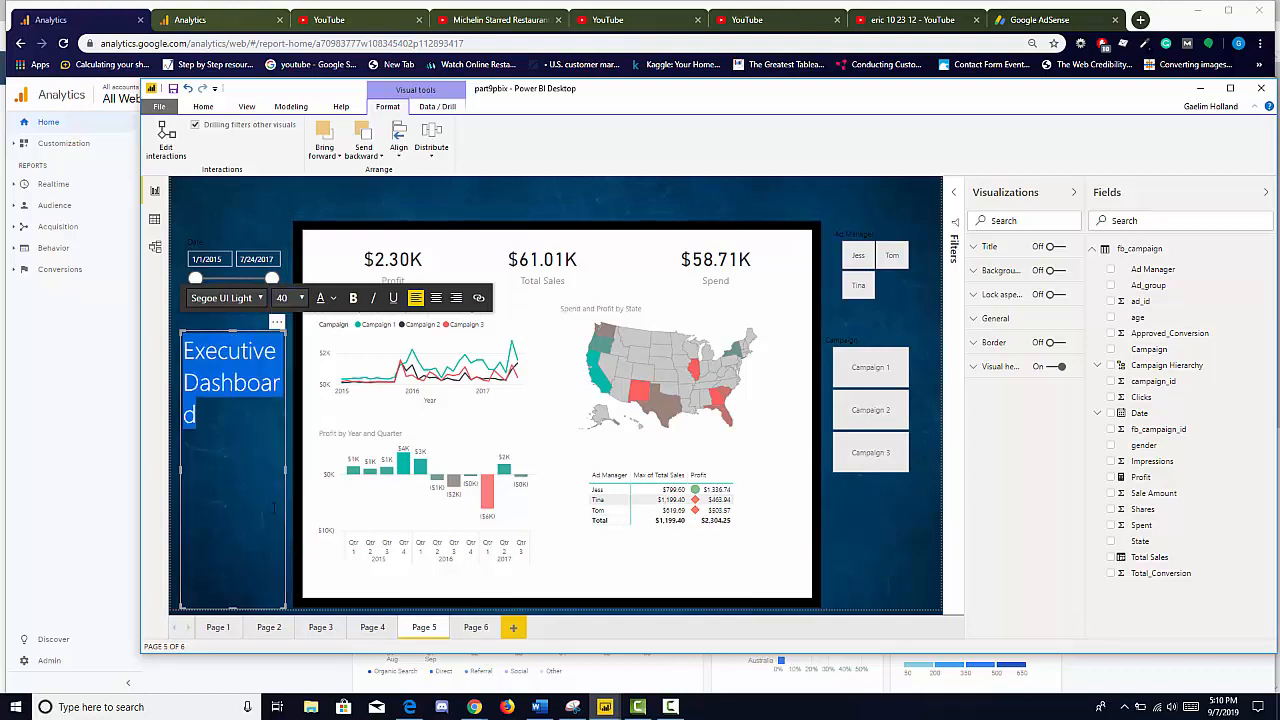
Reshape the title text box into a wide single-line strip and place it above the black-framed panel.
left_click_drag(284, 606, 454, 188)
left_click(820, 196)
left_click(694, 200)
left_click(472, 192)
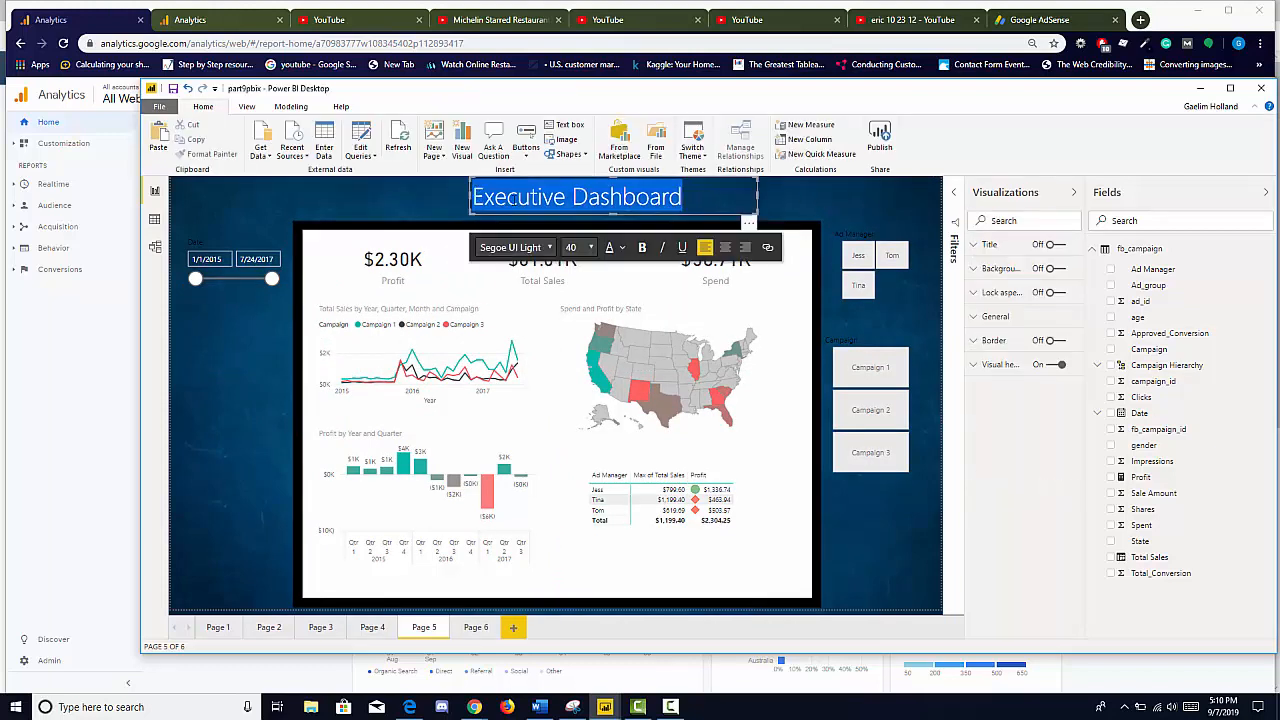
Center-align the Executive Dashboard text and move its box to the page's horizontal center.
left_click(725, 247)
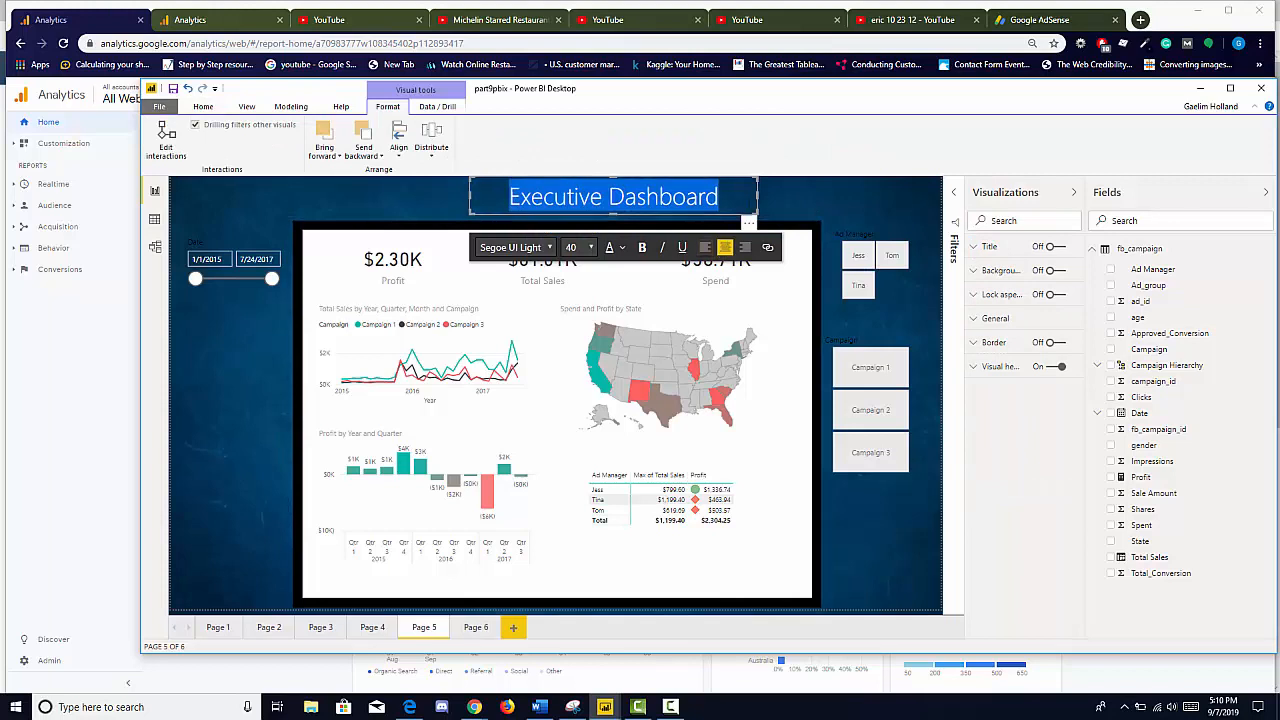
left_click(785, 197)
left_click(753, 208)
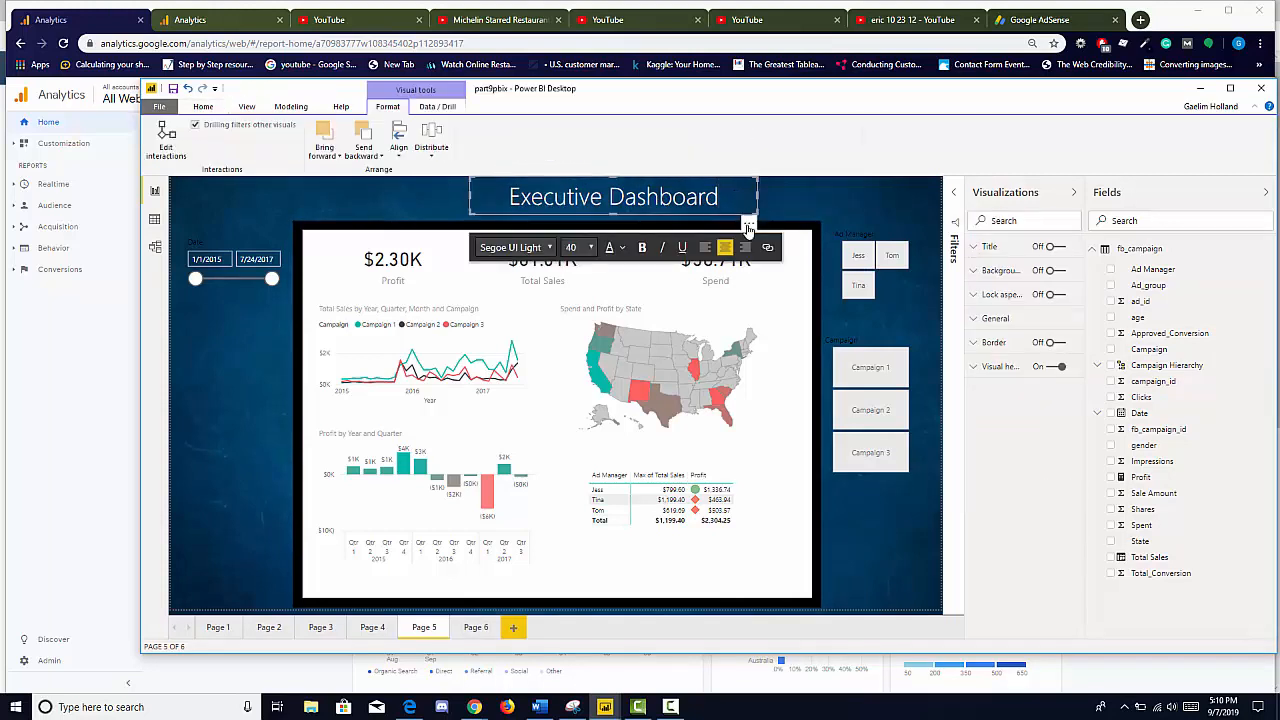
left_click_drag(745, 224, 690, 224)
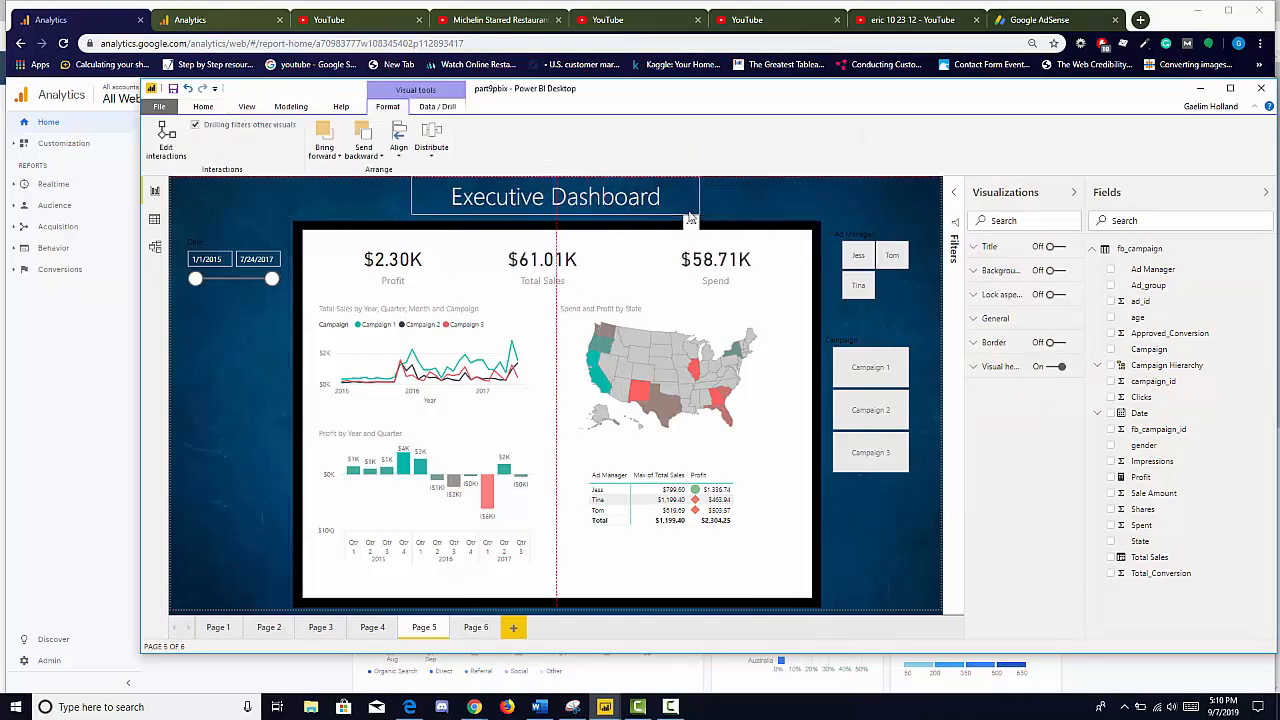
left_click(227, 420)
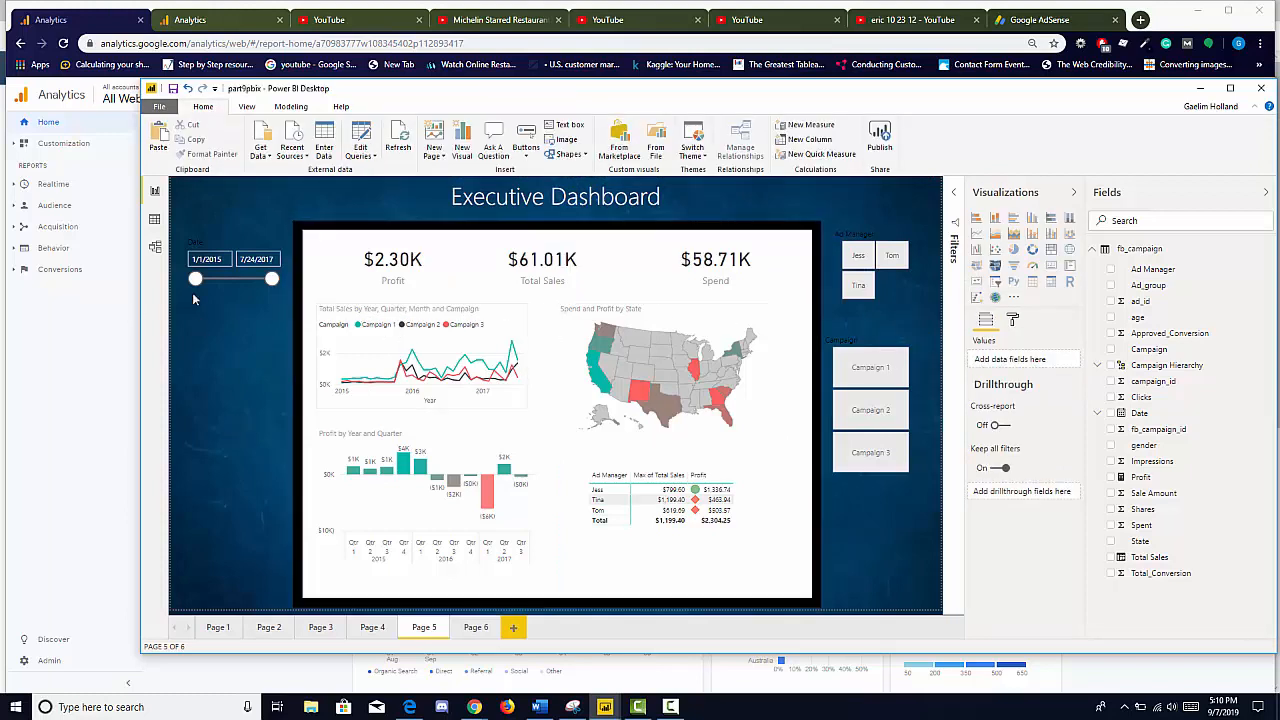
Move the Date slicer's start date forward to 3/23/2015 to filter the dashboard visuals.
left_click_drag(206, 285, 213, 283)
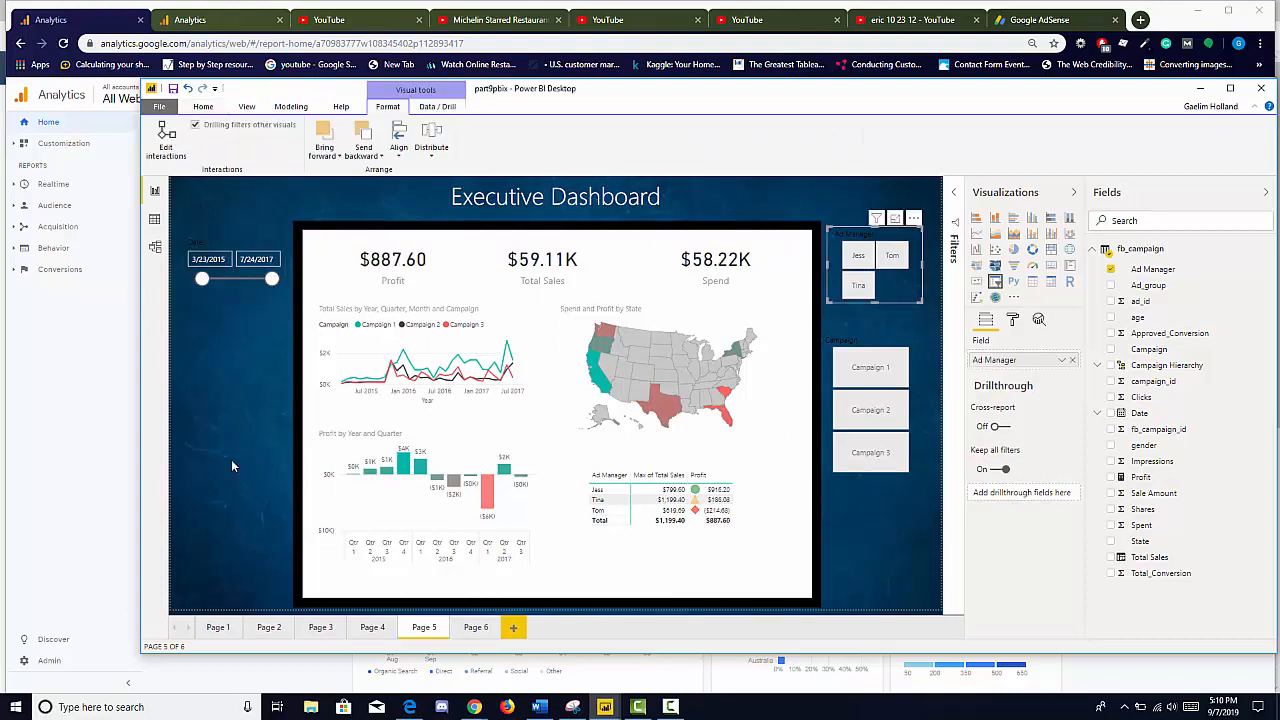